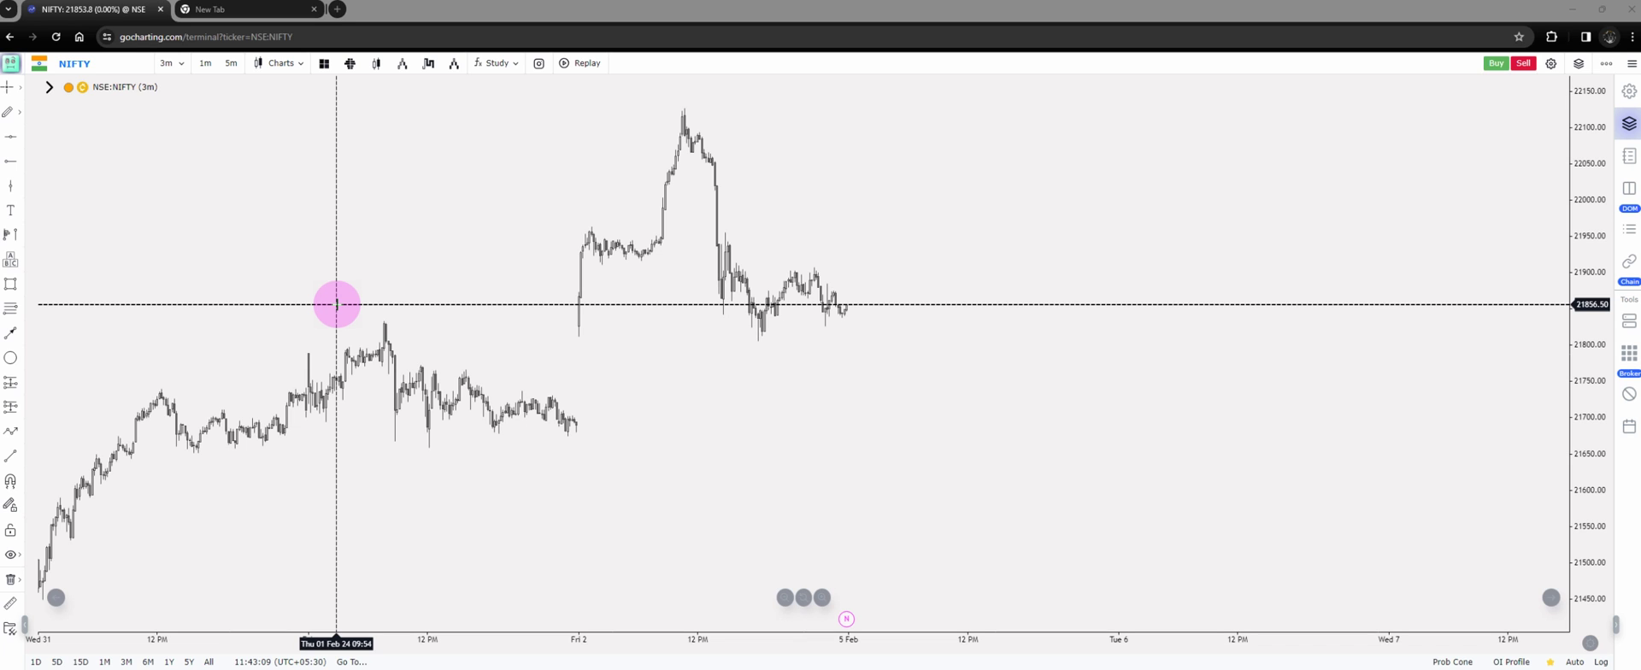
Step: Start a formula for the chart symbol with the NSE NIFTY 50 spot index, followed by the division operator
drag(337, 304, 471, 307)
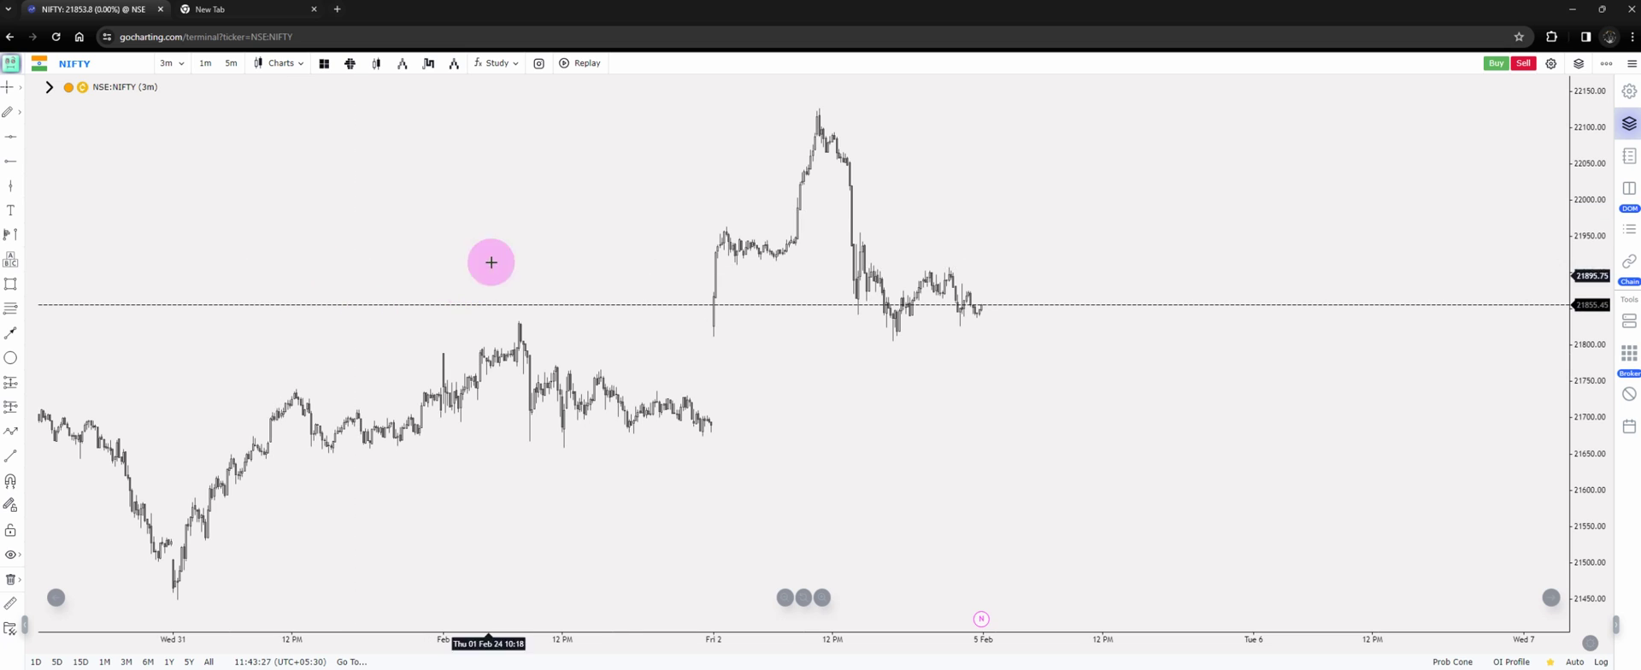
click(113, 65)
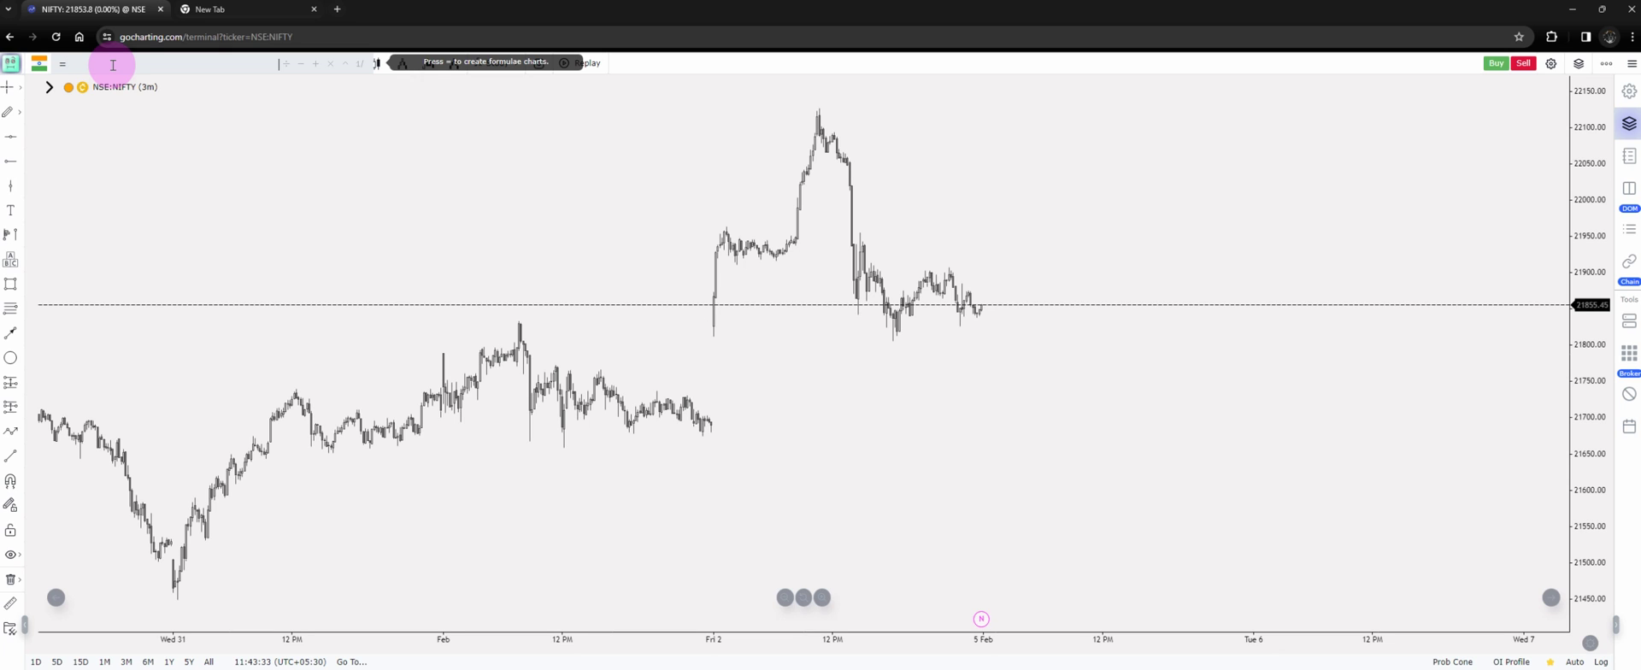
text(= NIFTY)
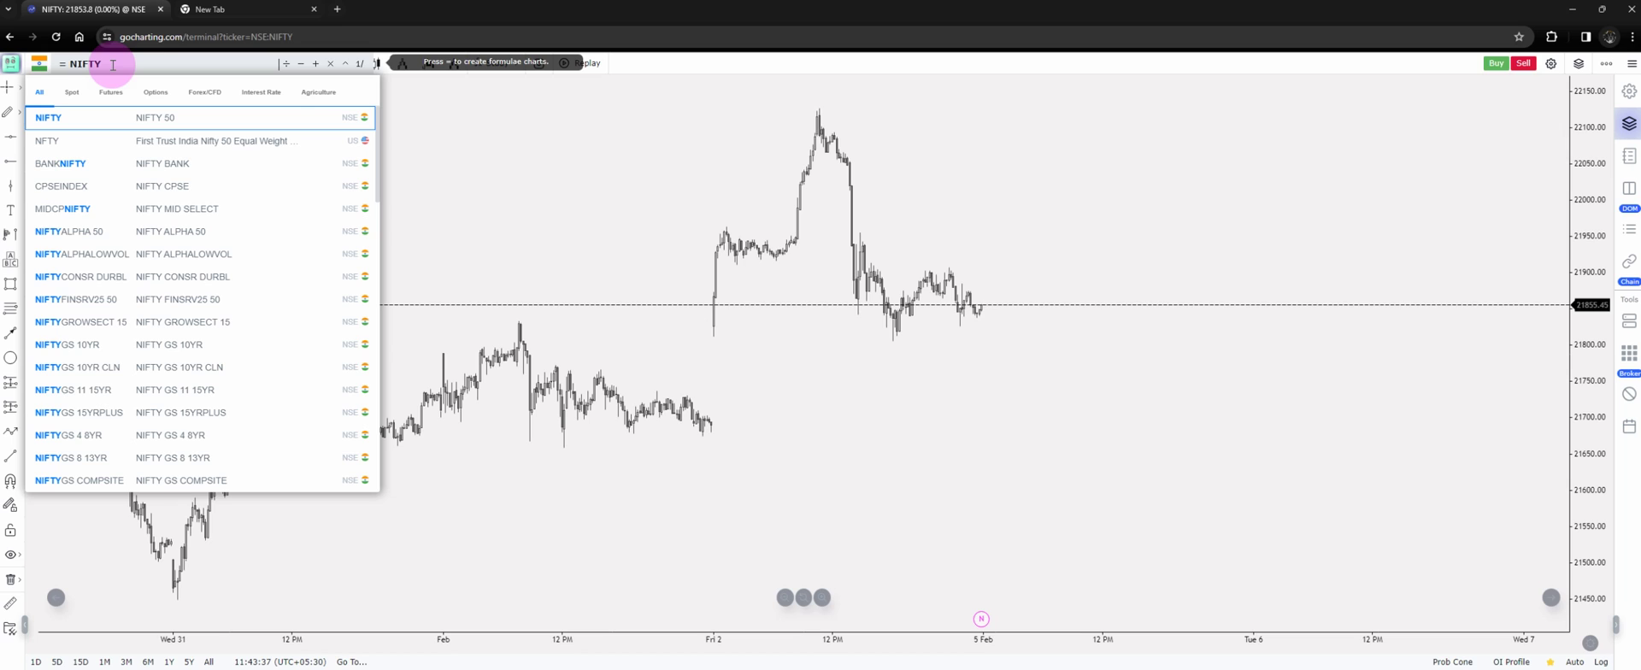
click(114, 117)
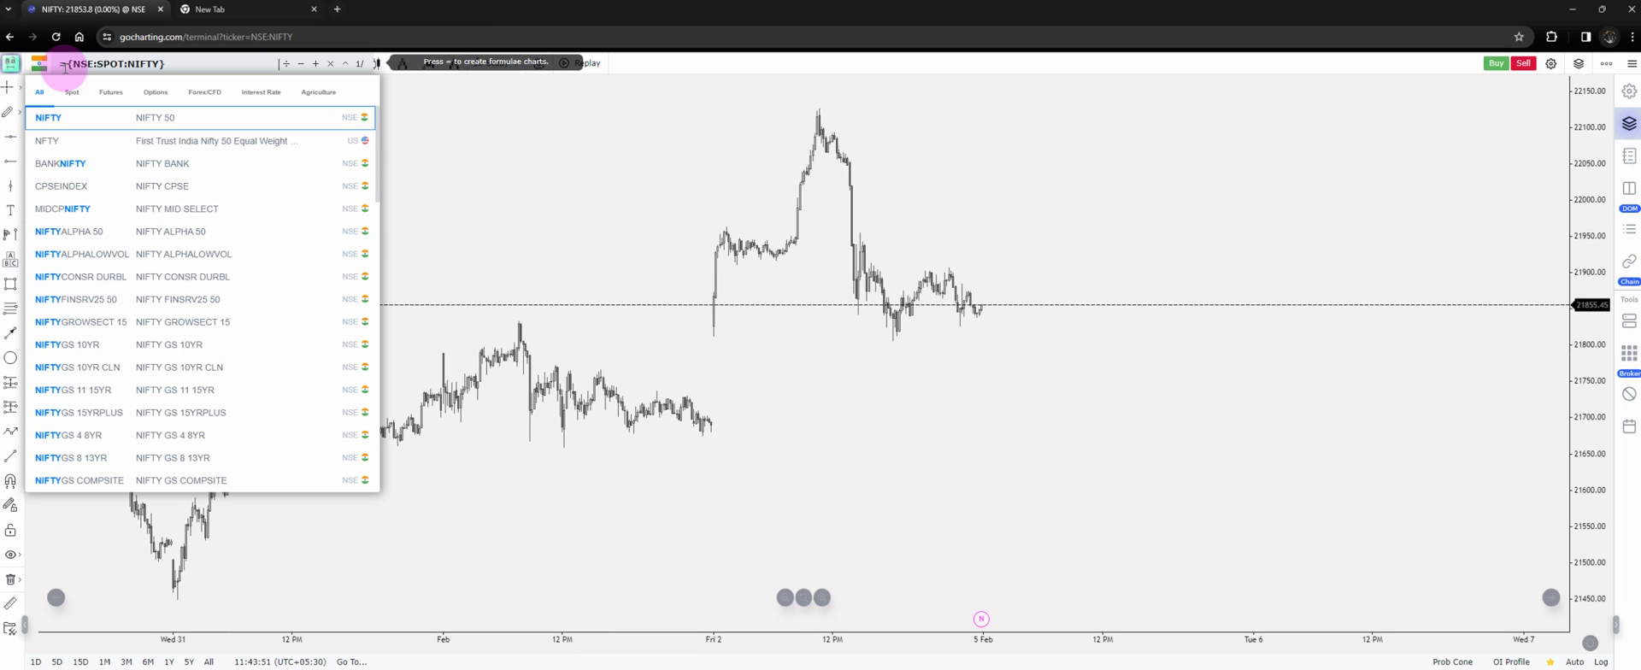
click(287, 65)
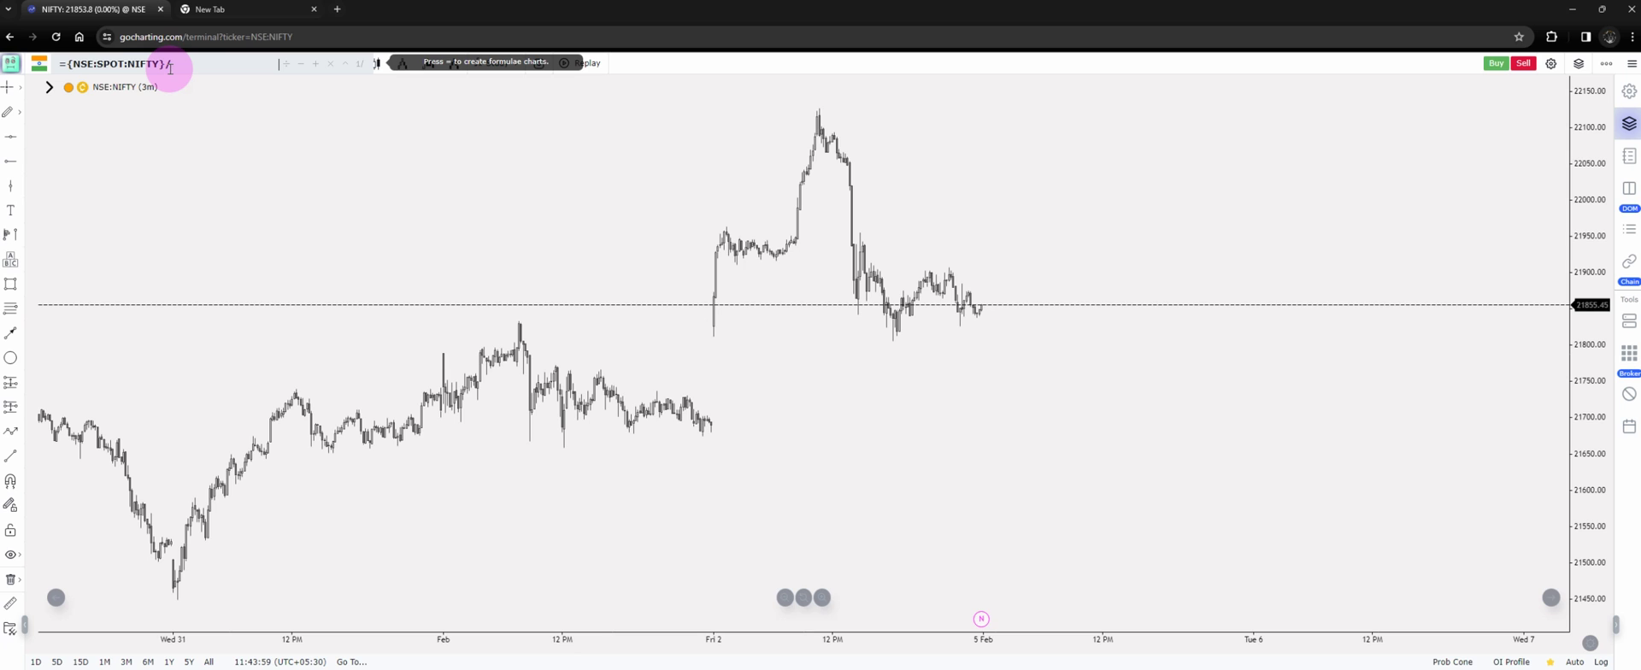
Step: Complete the formula with Reliance Industries NSE spot as the divisor and load the NIFTY/RELIANCE ratio chart
click(171, 67)
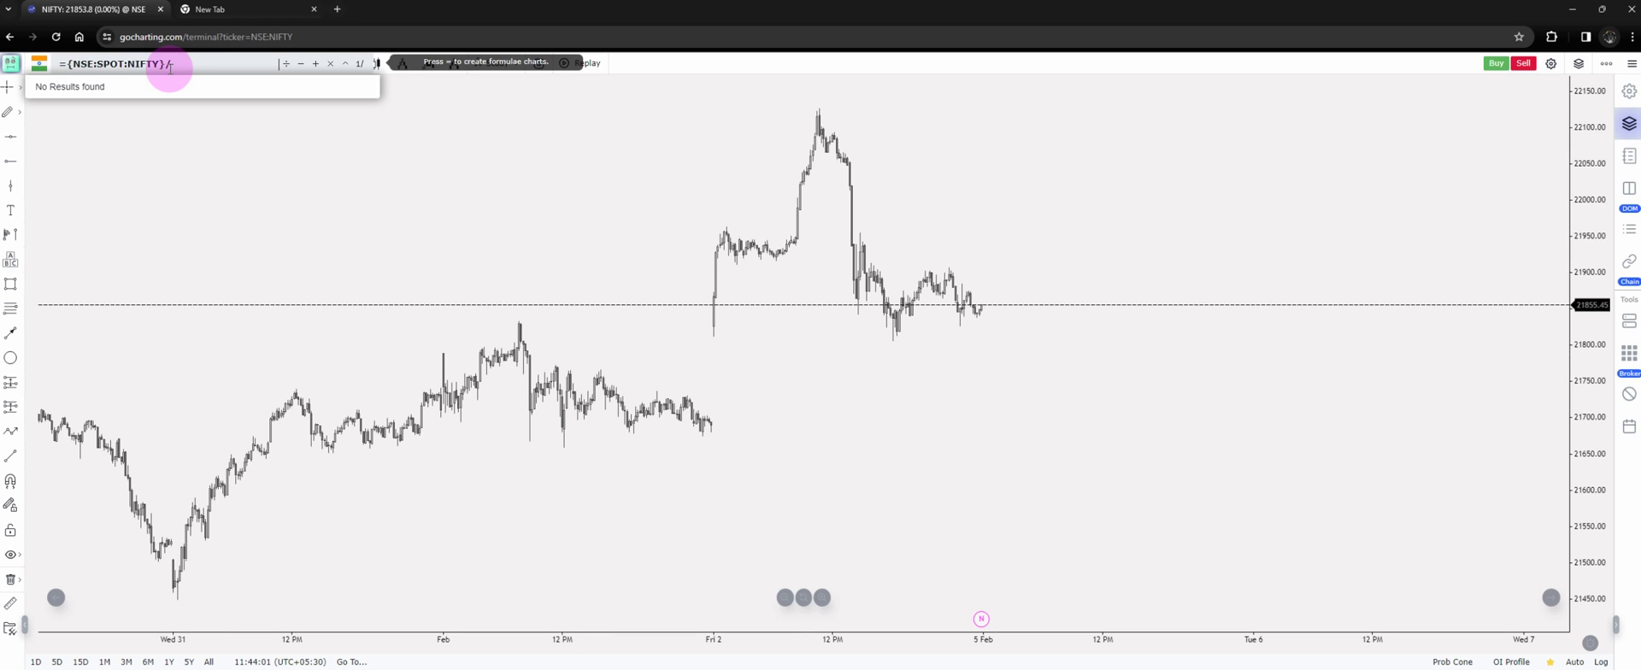
text(RELIAN)
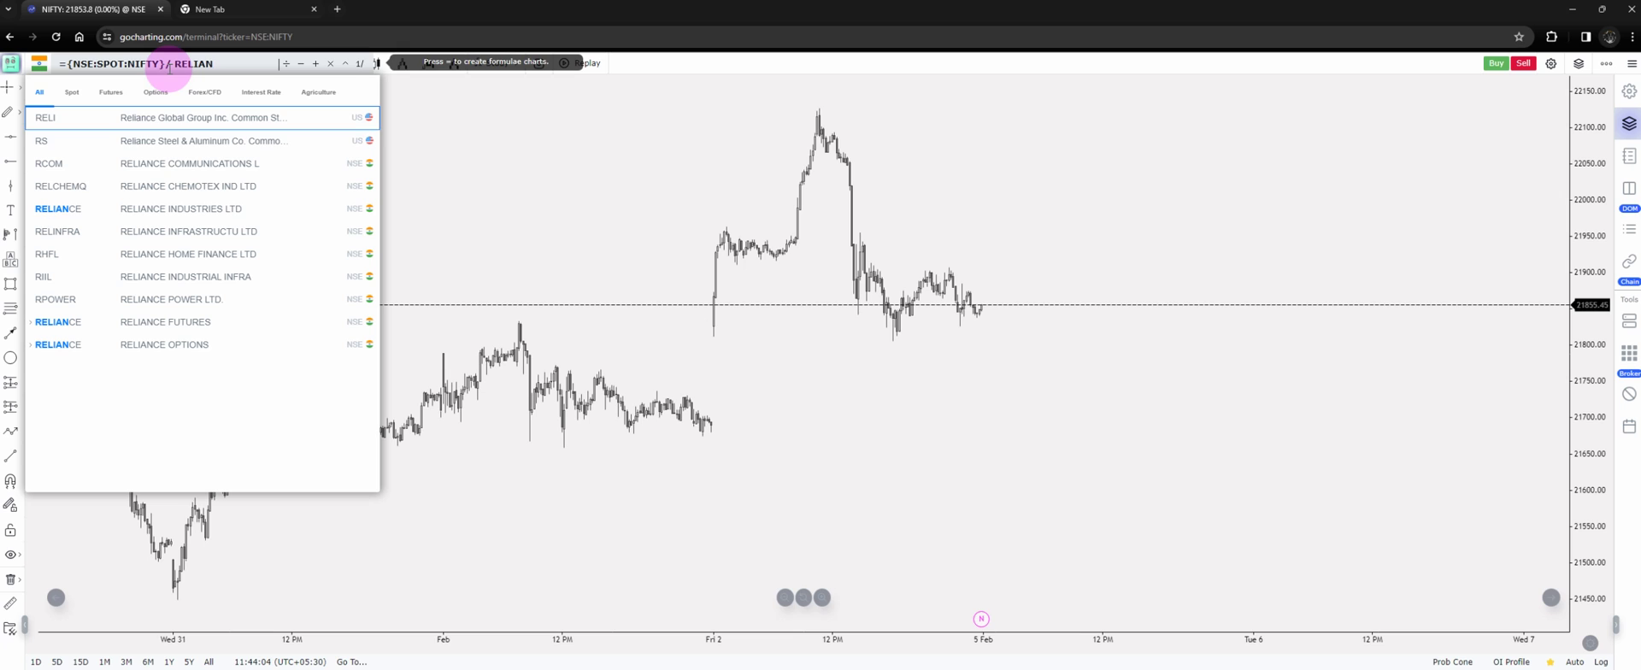
click(104, 211)
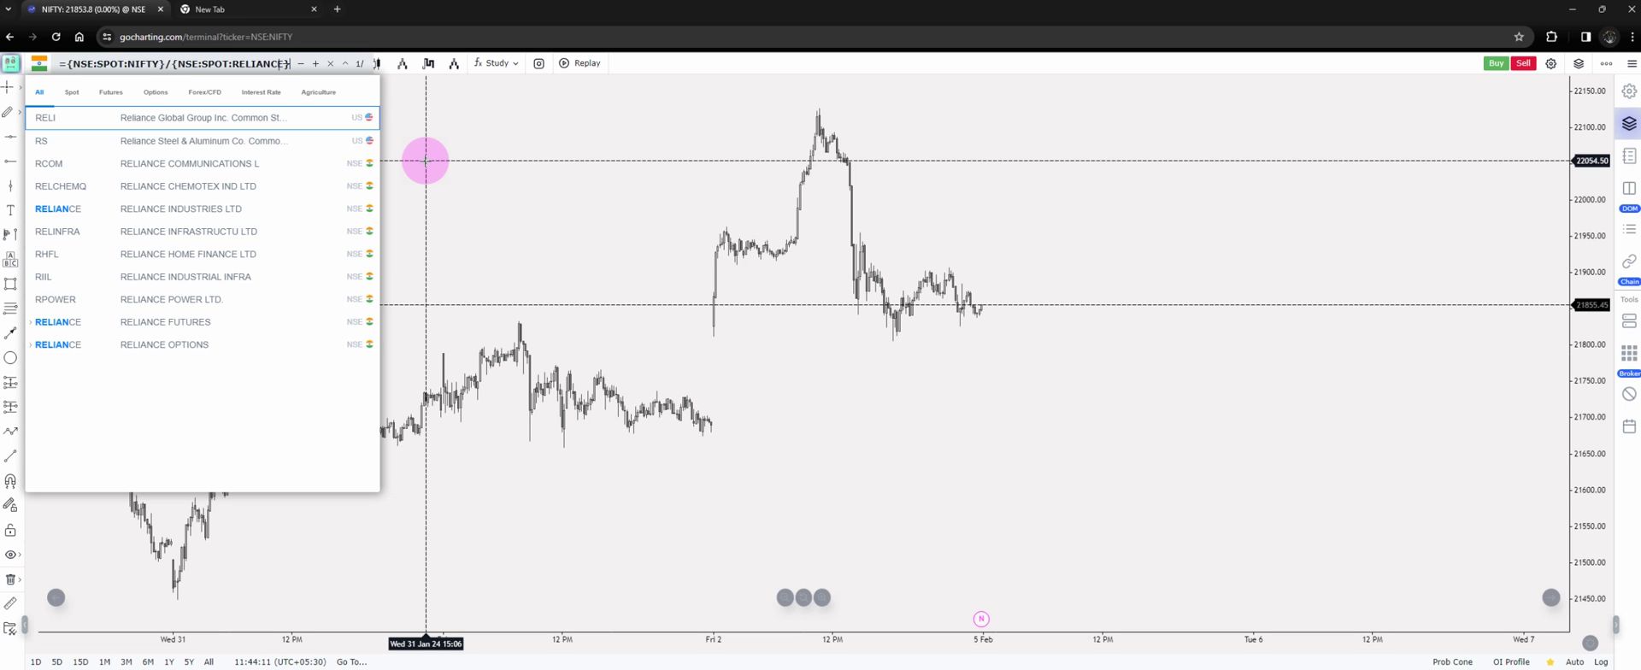
key(Return)
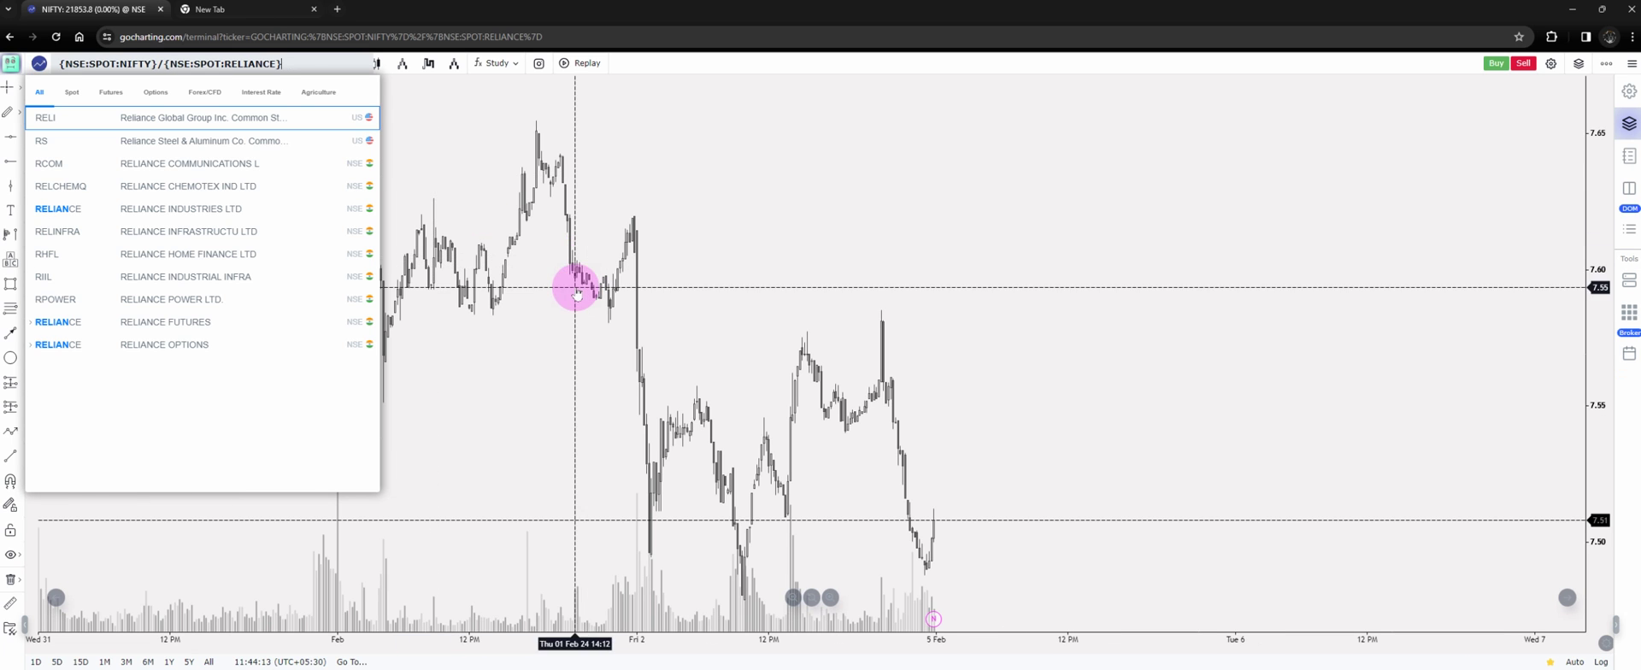
click(577, 292)
Step: Set the NIFTY/RELIANCE ratio chart to the daily interval and look over its price history
drag(538, 322, 604, 172)
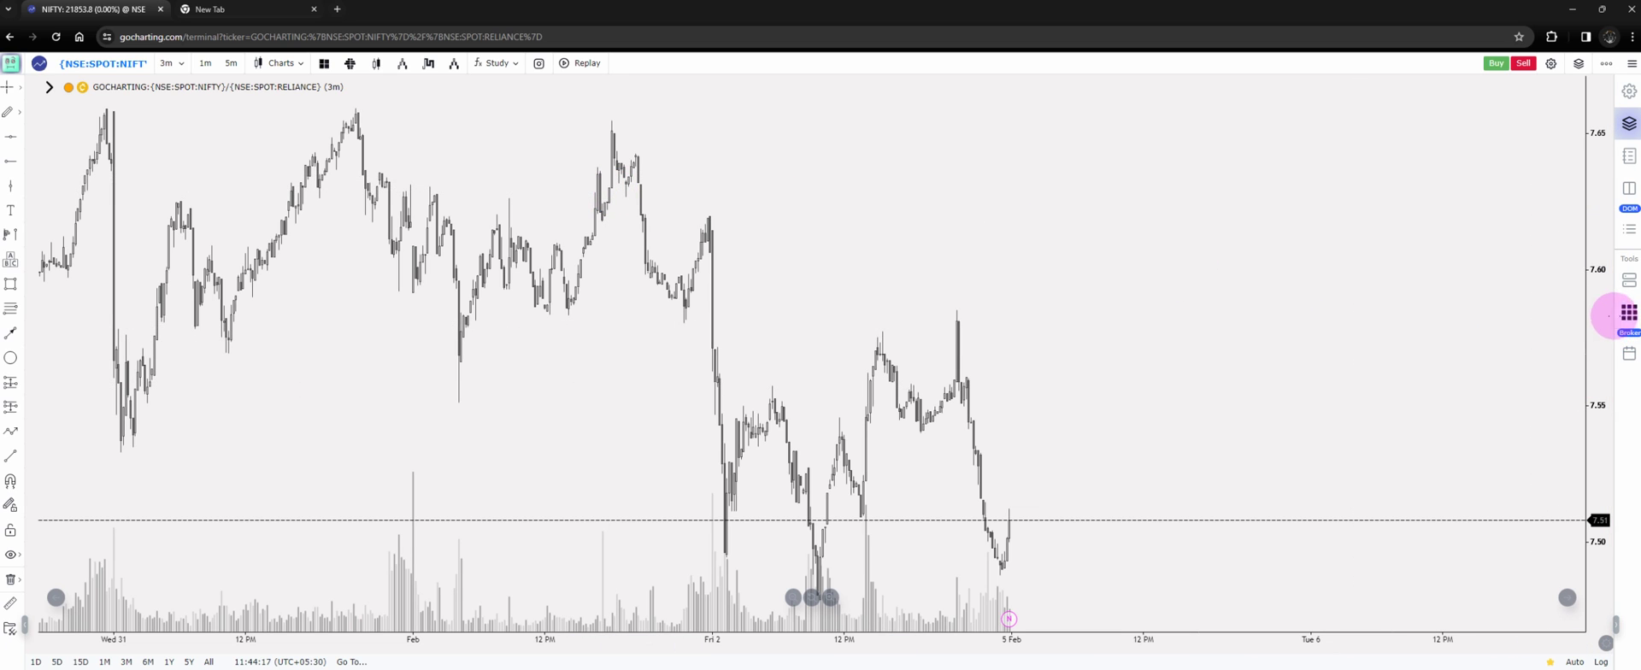
drag(1605, 293, 1547, 356)
scroll(478, 298, down, 3)
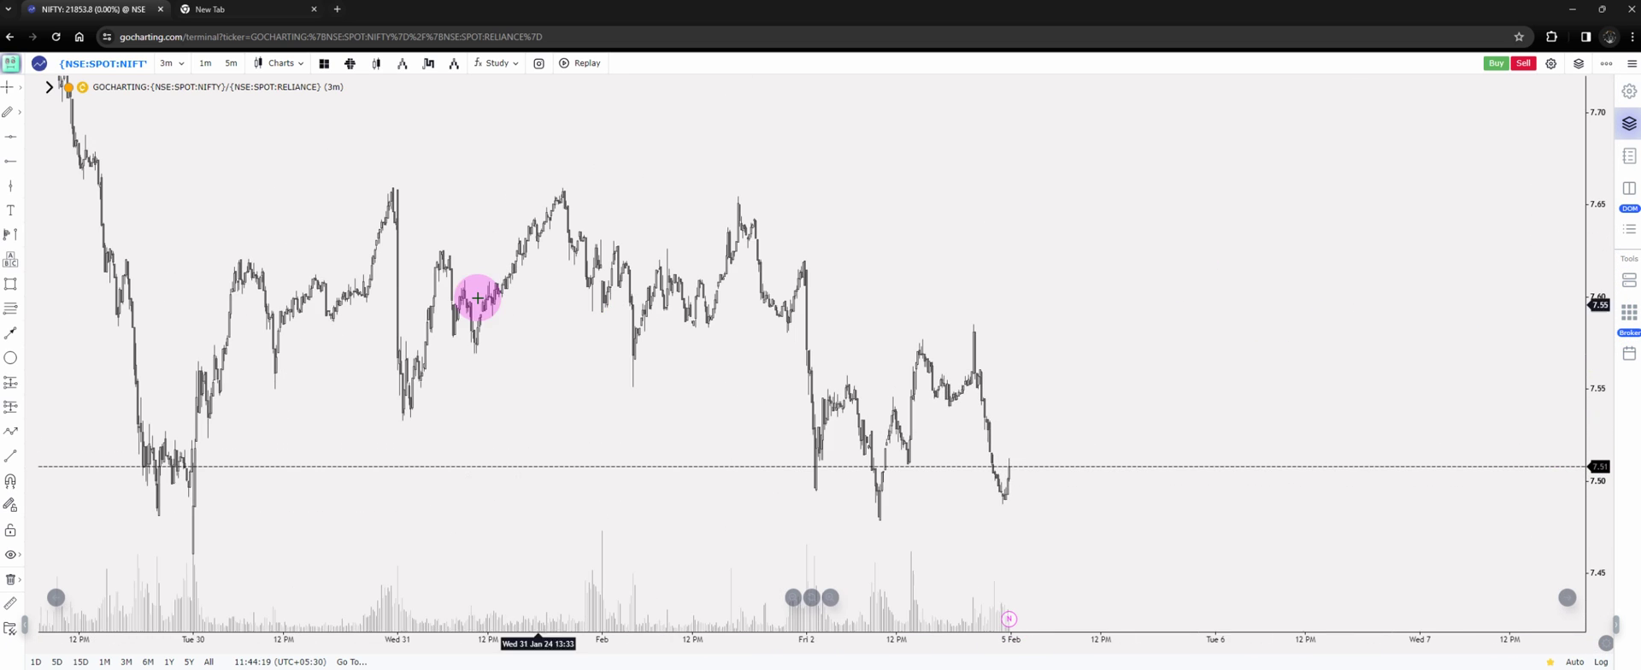
drag(220, 157, 216, 110)
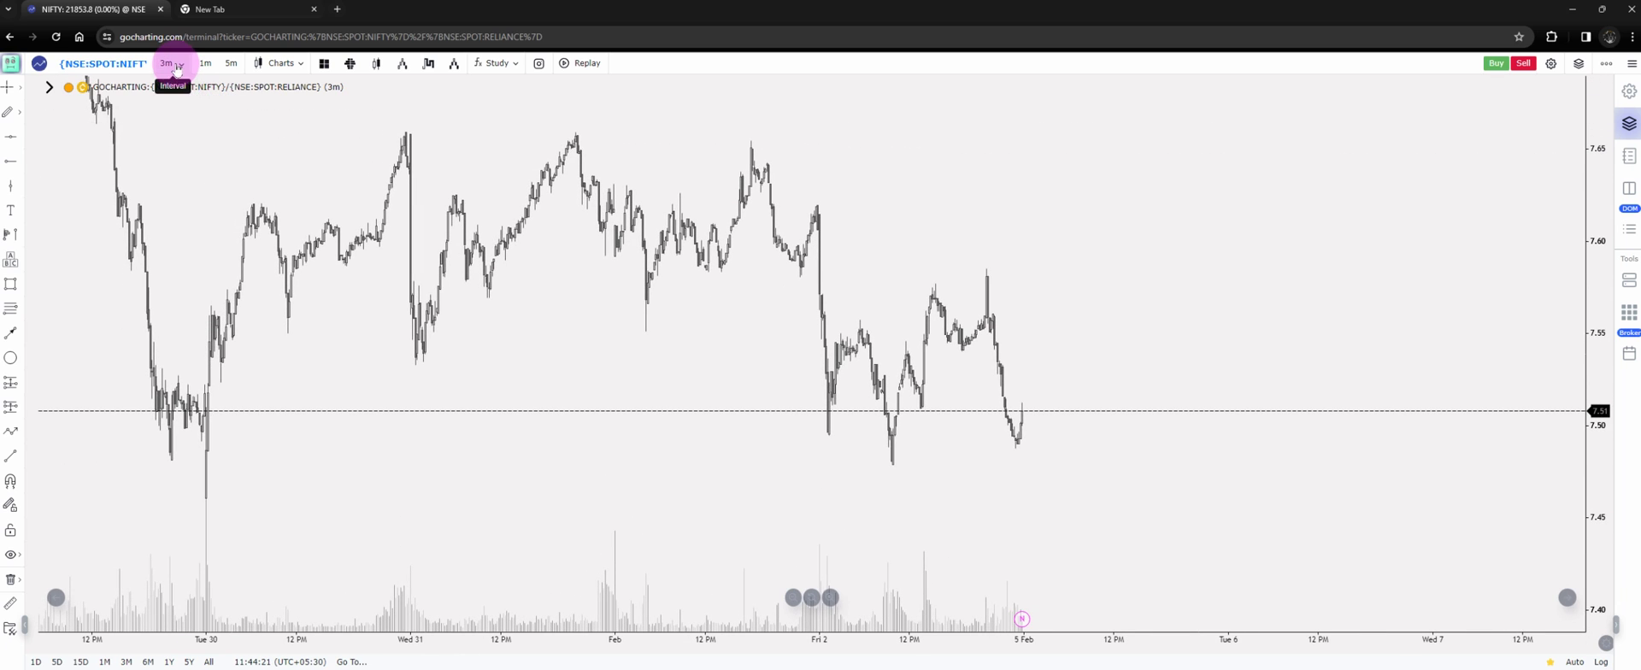
click(175, 68)
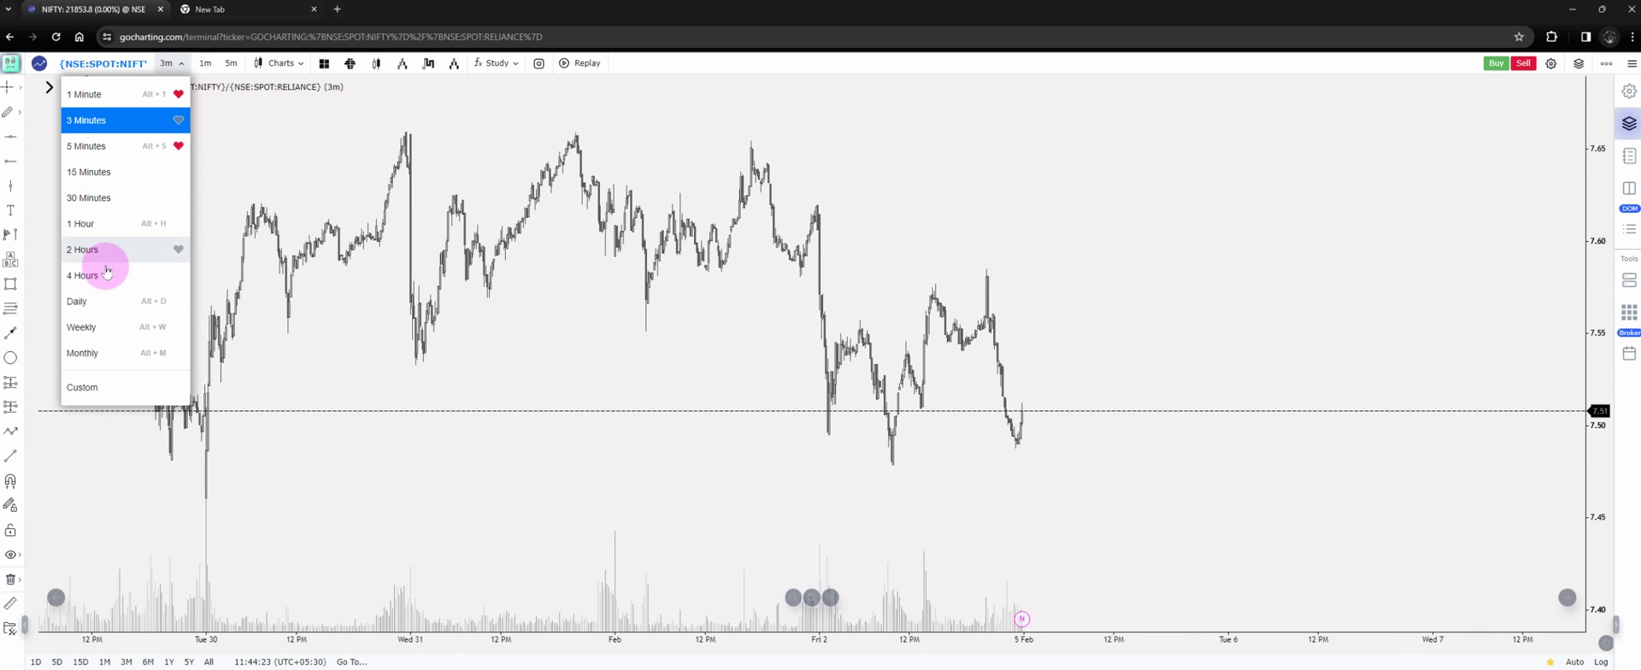
click(103, 303)
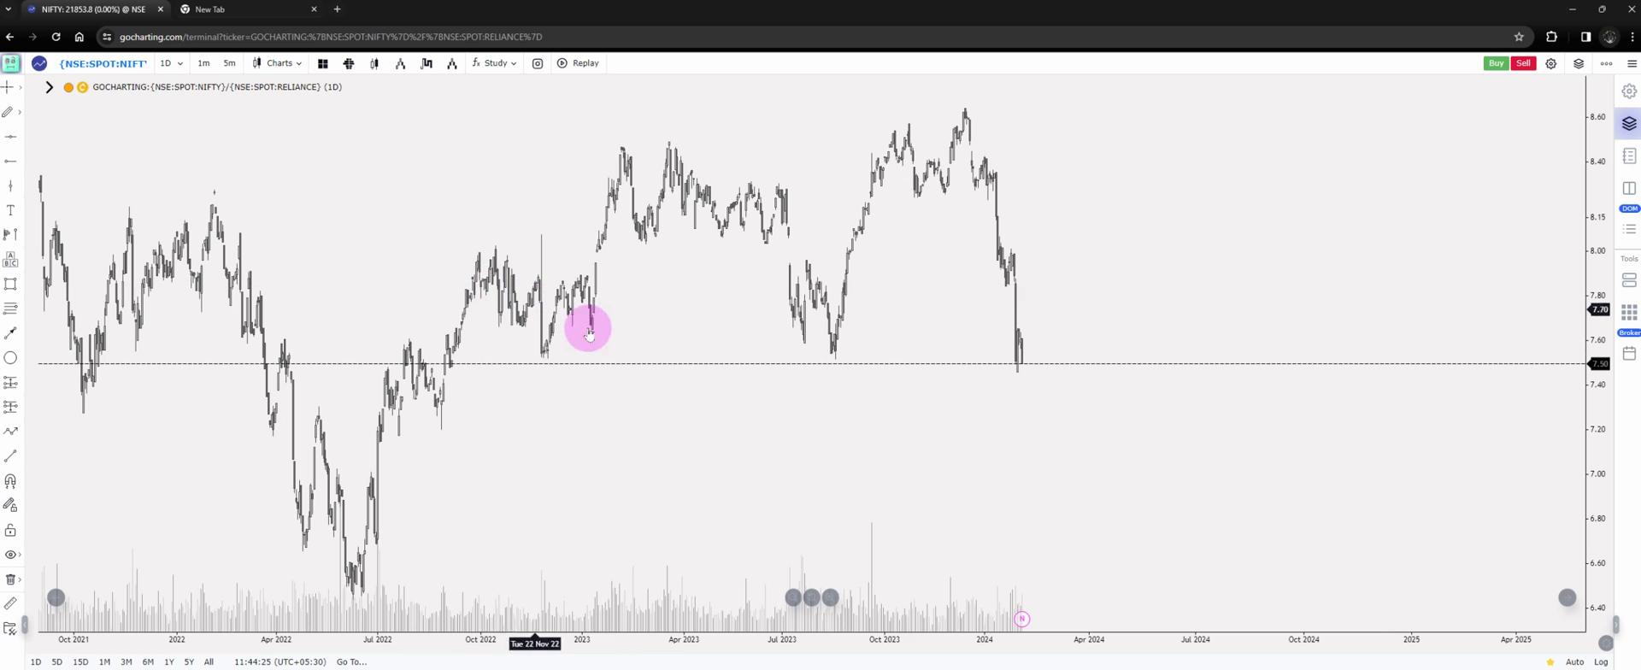
scroll(598, 337, up, 3)
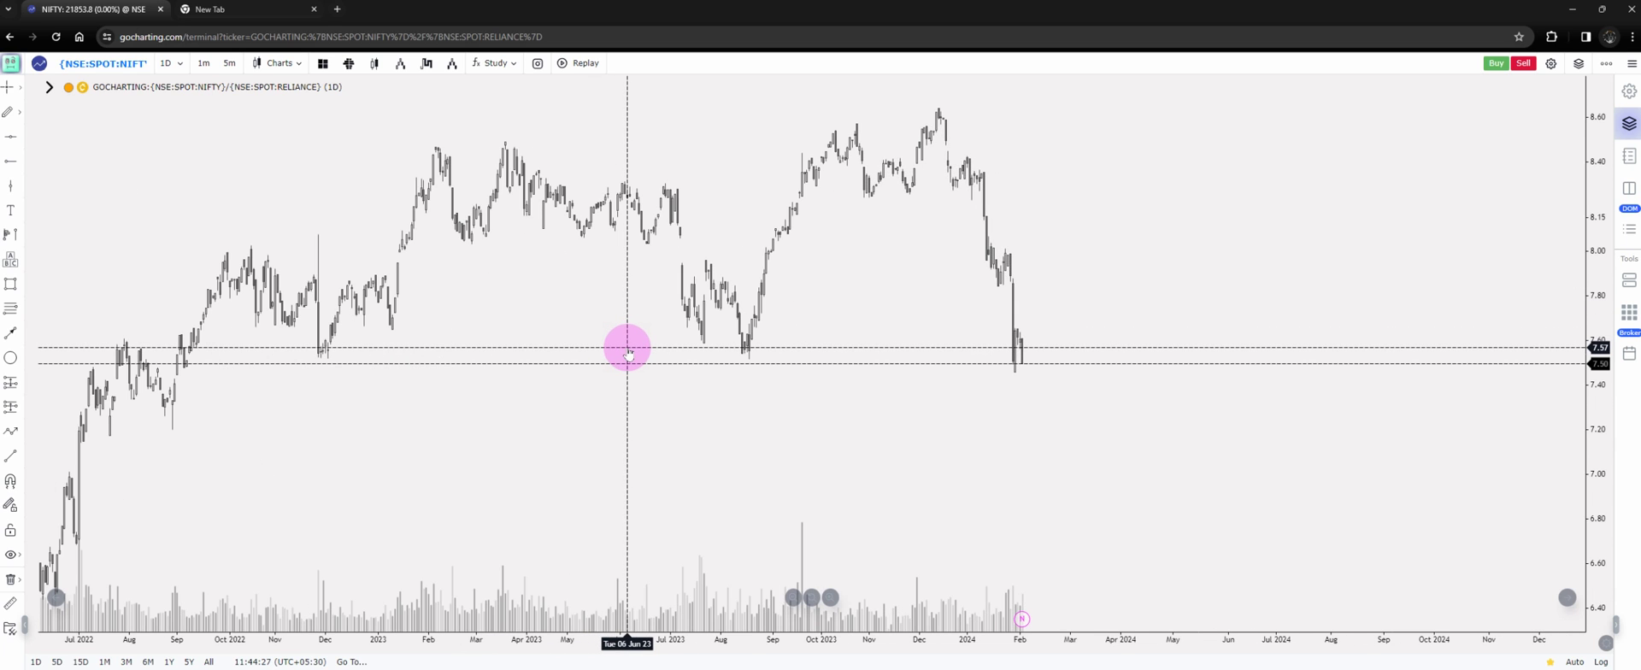
scroll(628, 355, up, 3)
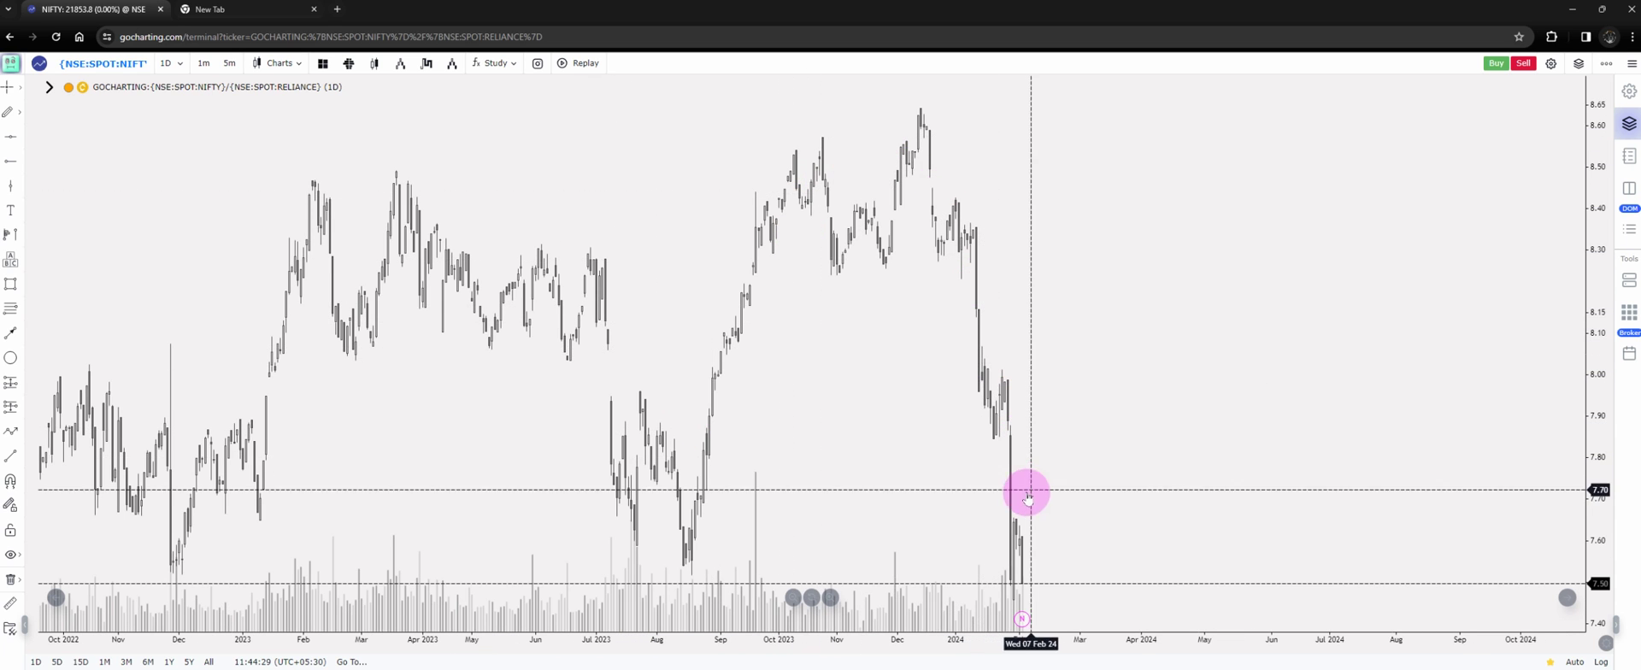
drag(1028, 496, 1017, 479)
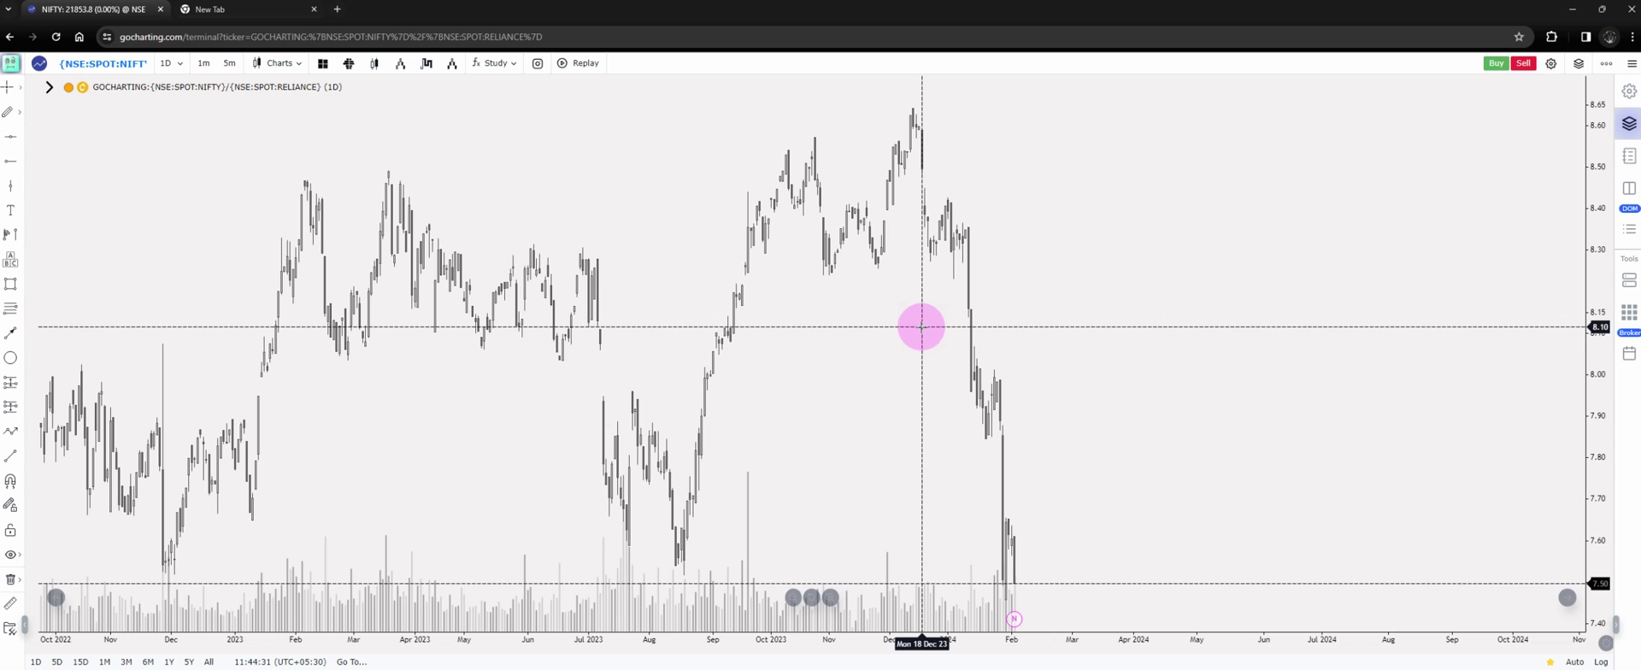
scroll(299, 274, down, 2)
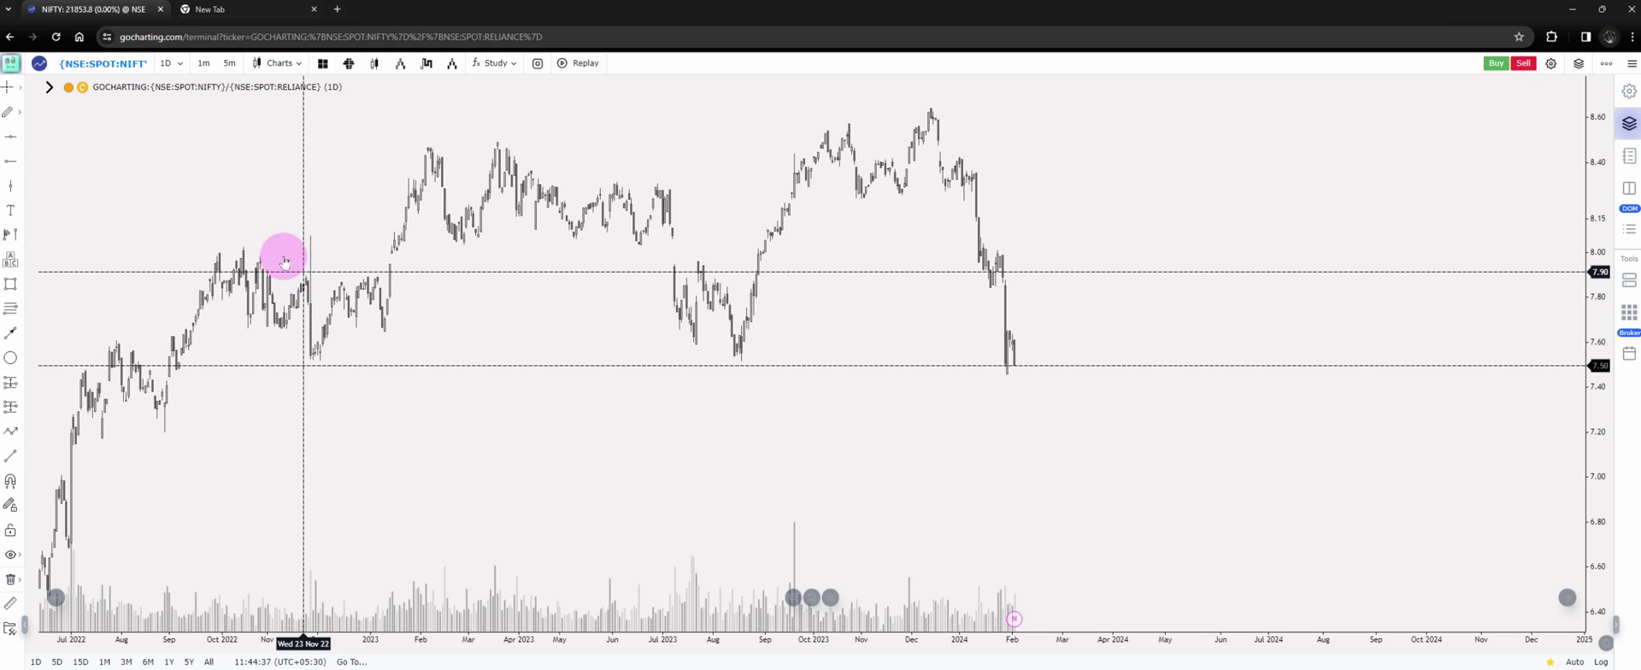
Step: Find the 21900 strike in the NIFTY options chain and load the NIFTY 08 FEB WEEKLY 21900 CE chart
click(132, 60)
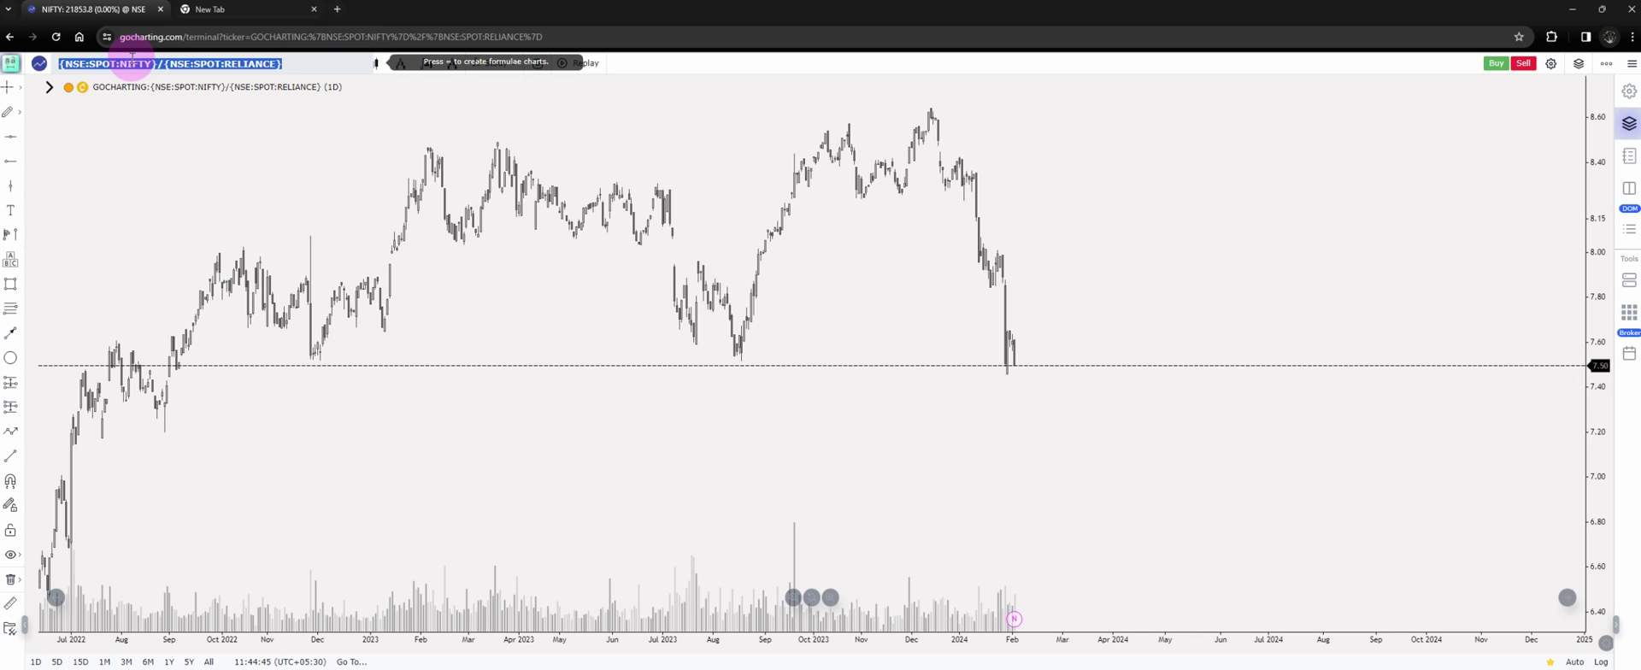
text(21900)
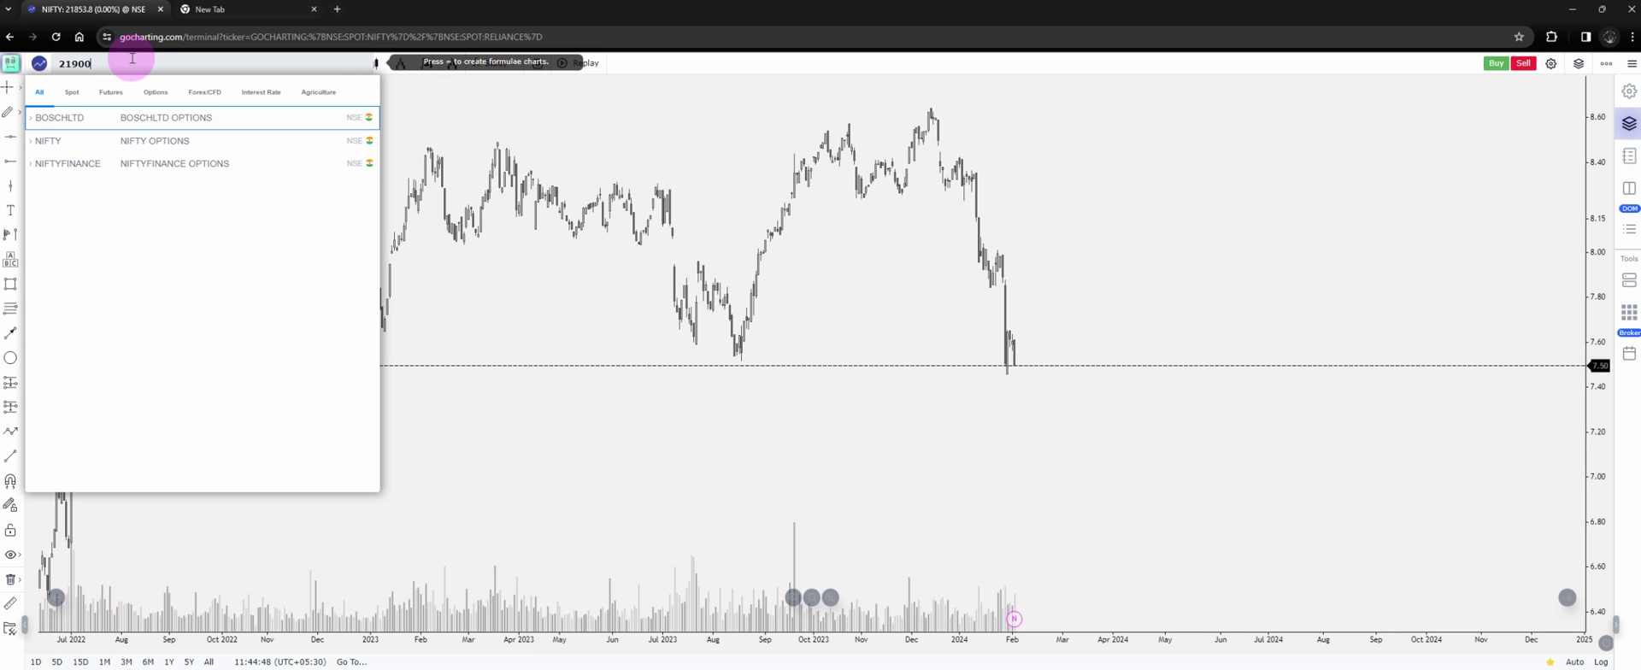
click(60, 139)
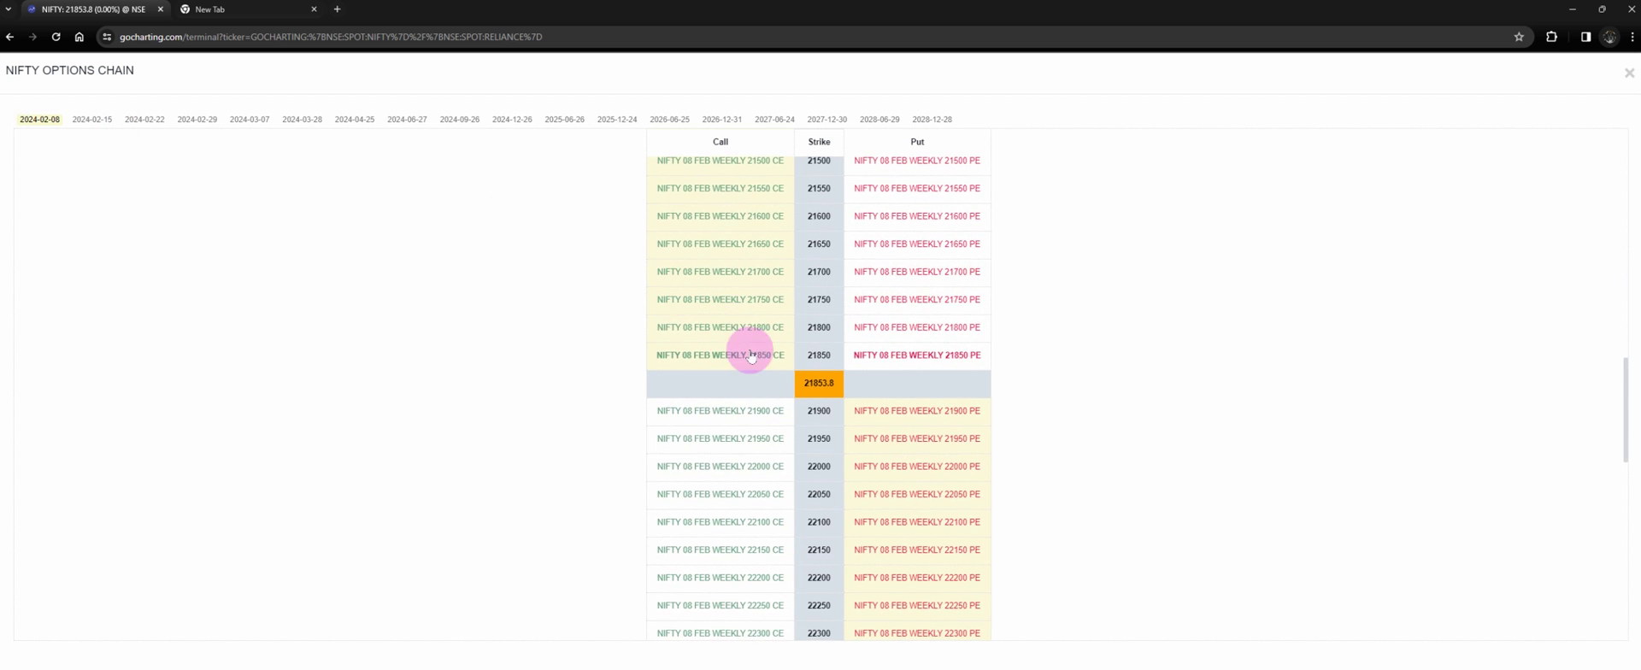
click(743, 414)
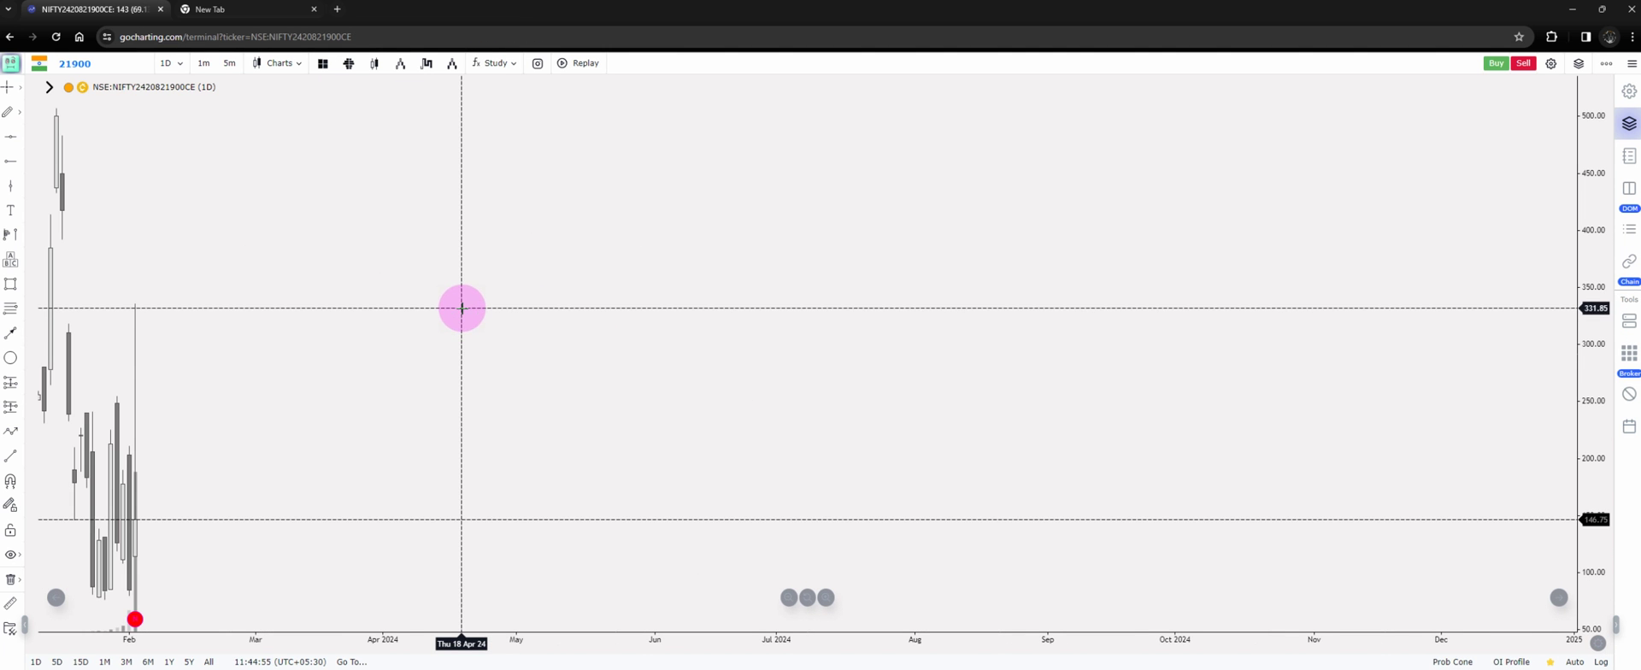
Step: Set the 21900 CE option chart to the 3-minute interval
click(180, 63)
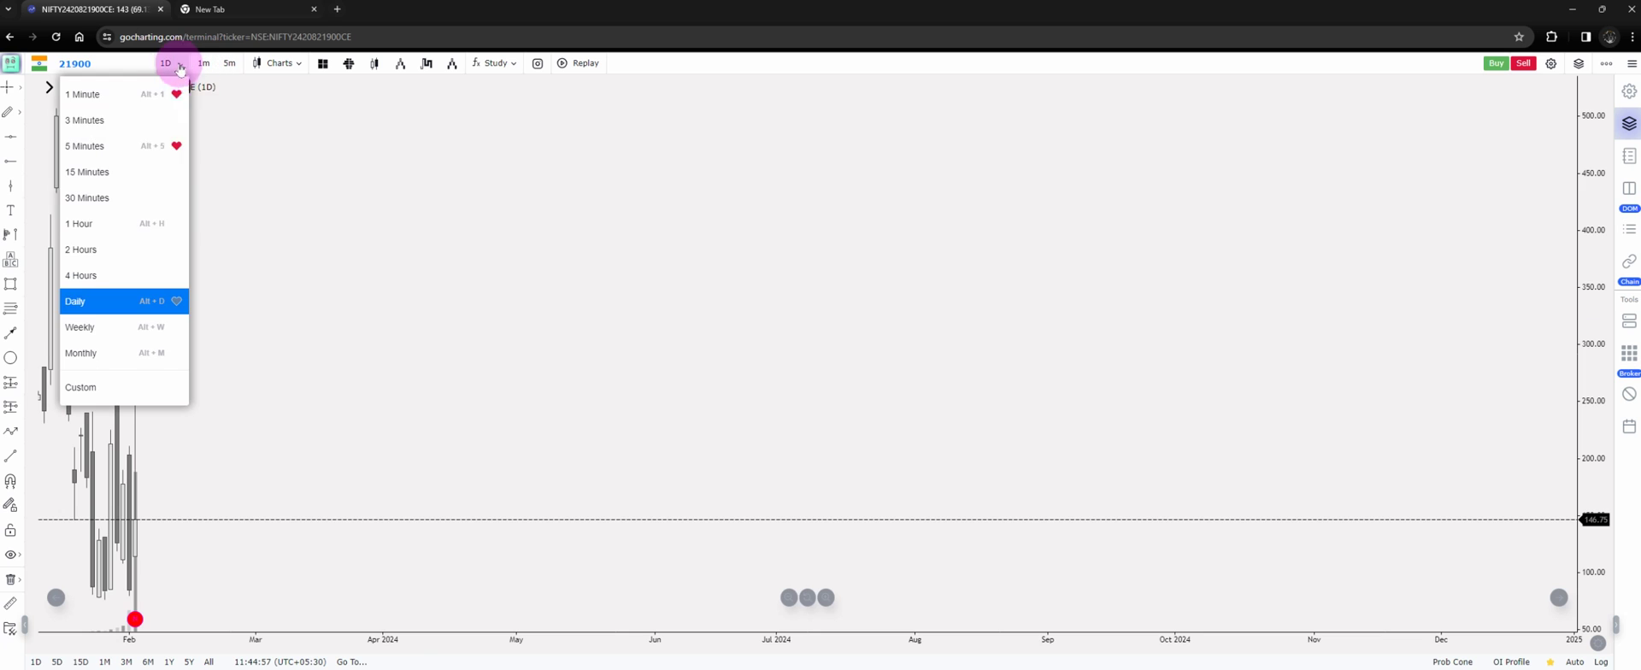
click(120, 126)
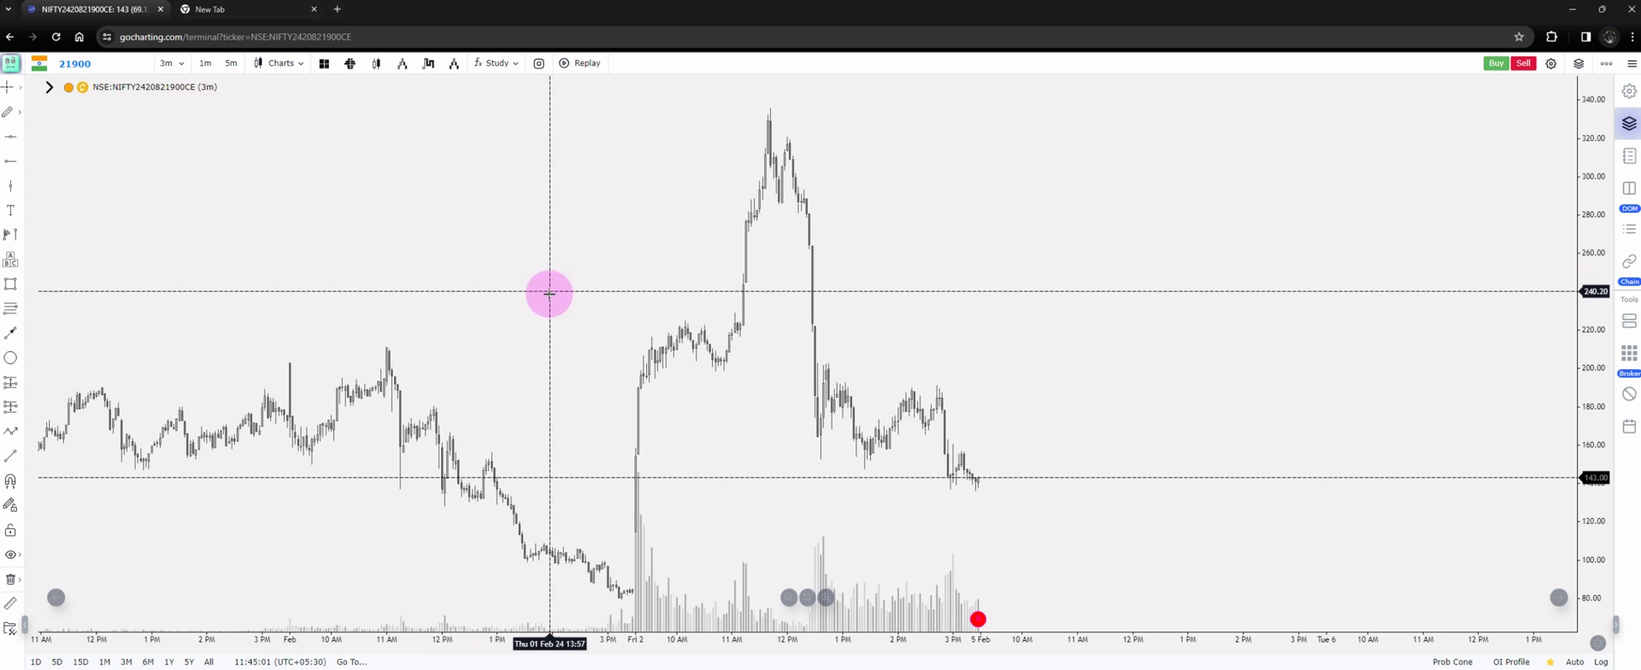
drag(549, 293, 560, 281)
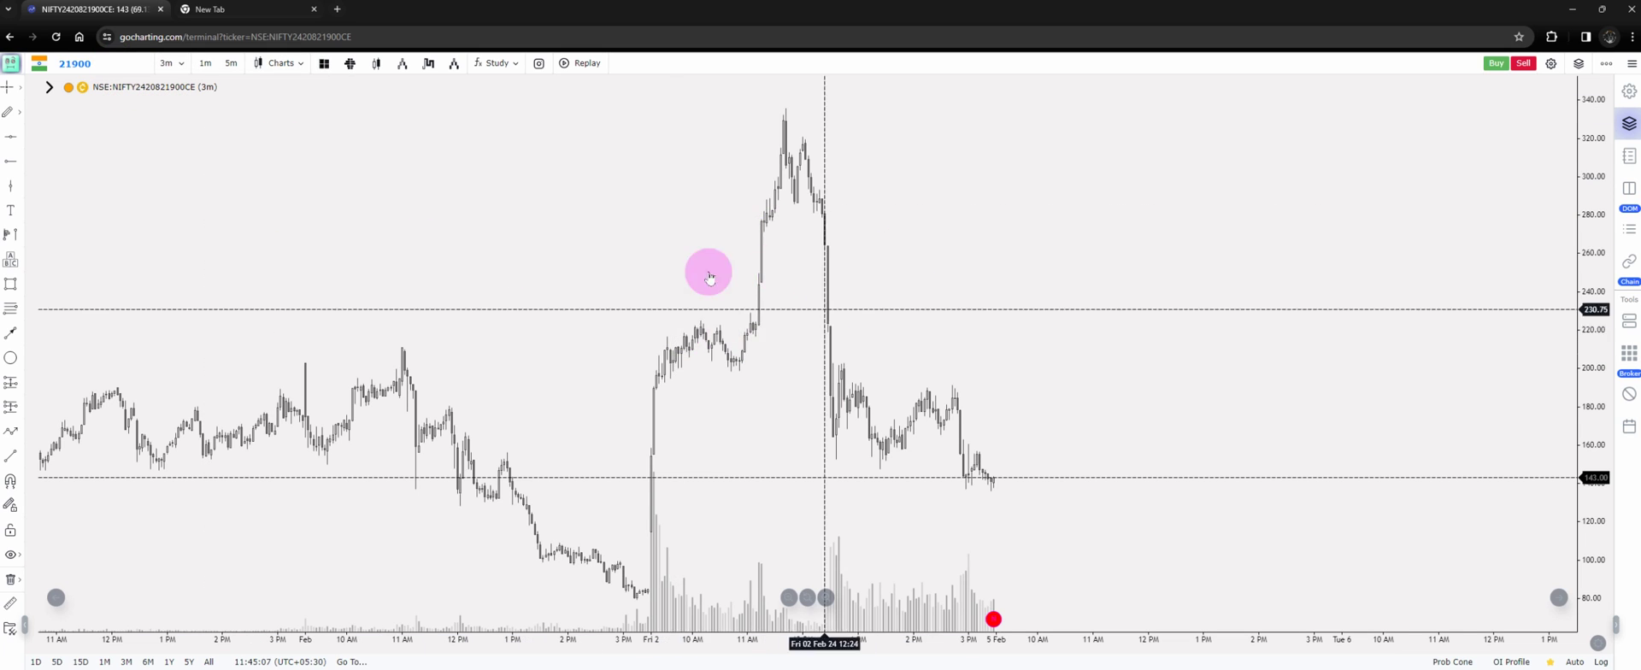
Step: Start a new formula with the NIFTY 08 FEB WEEKLY 21900 CE option, followed by the plus operator
click(120, 63)
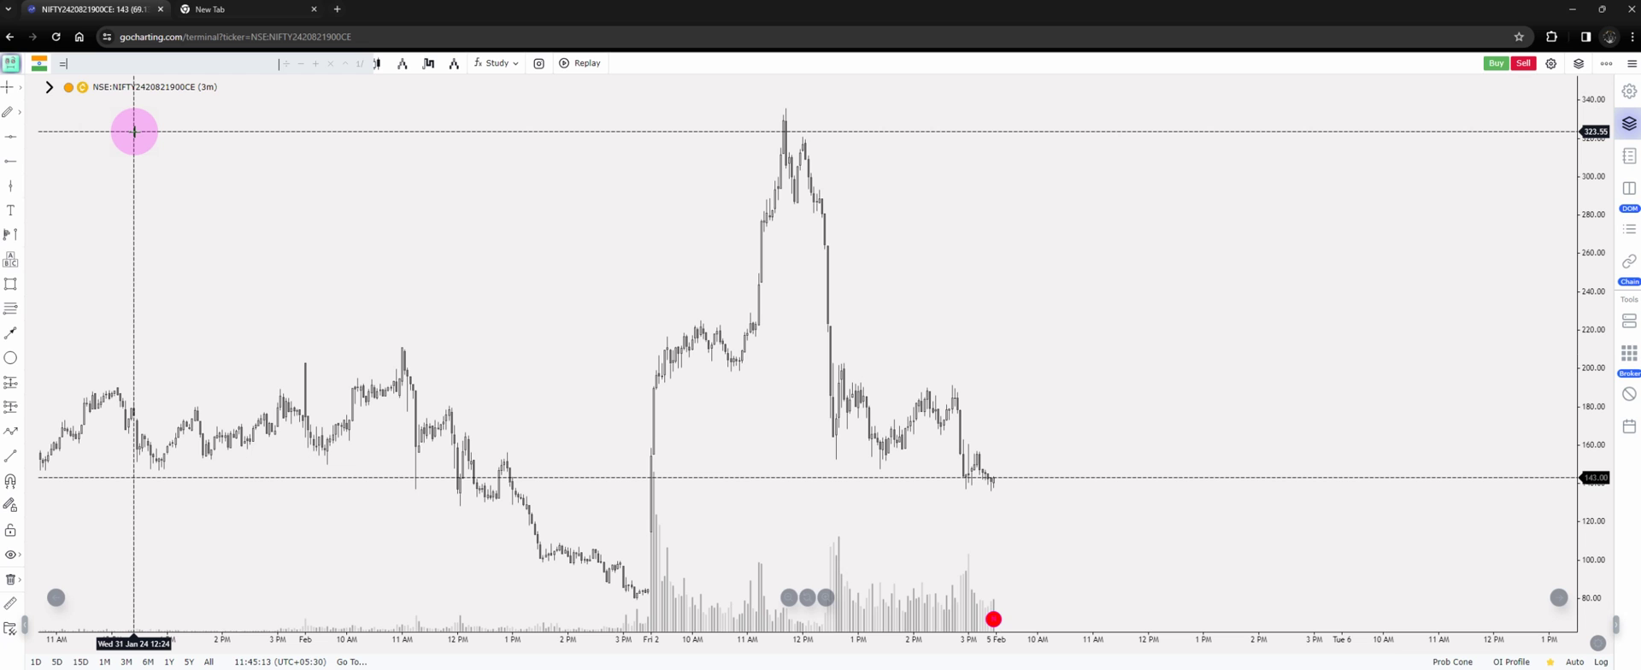
text(21900)
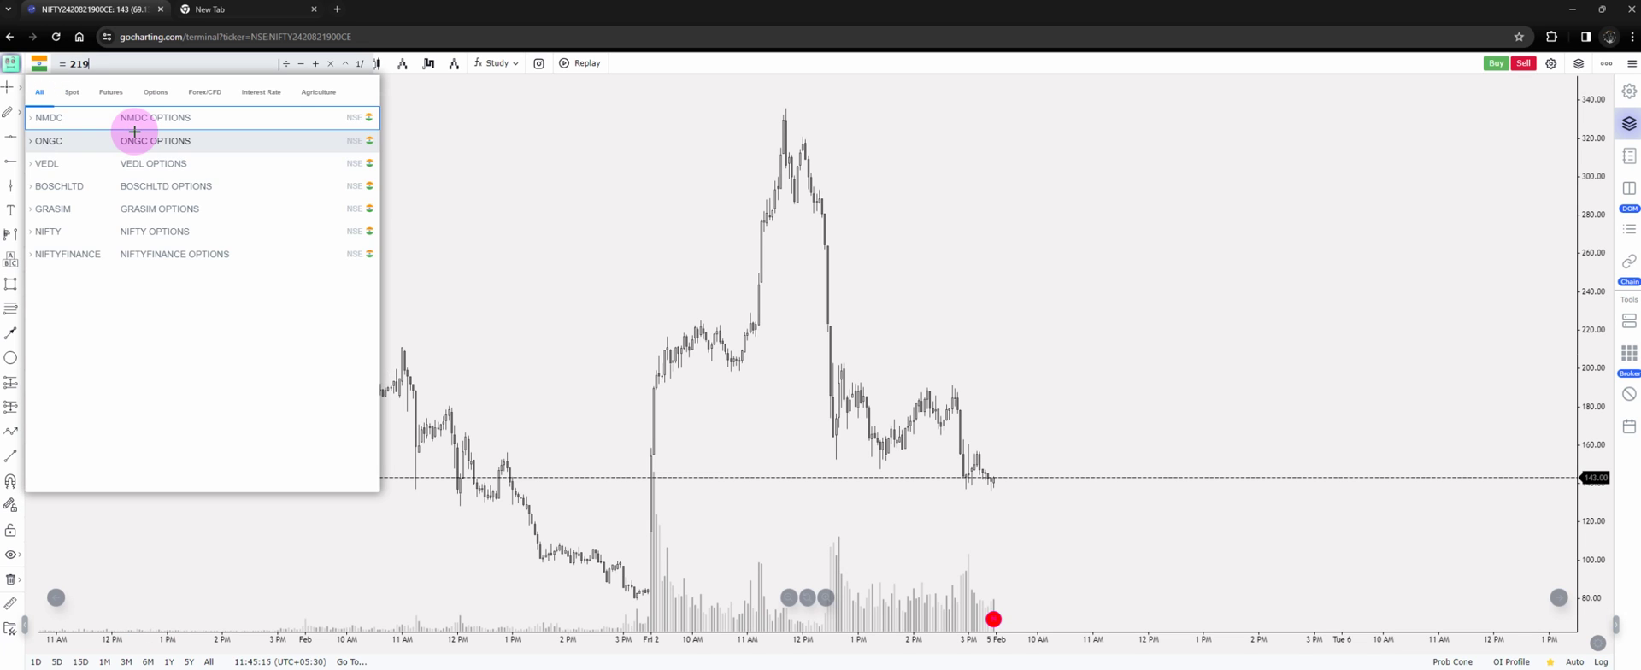
click(118, 140)
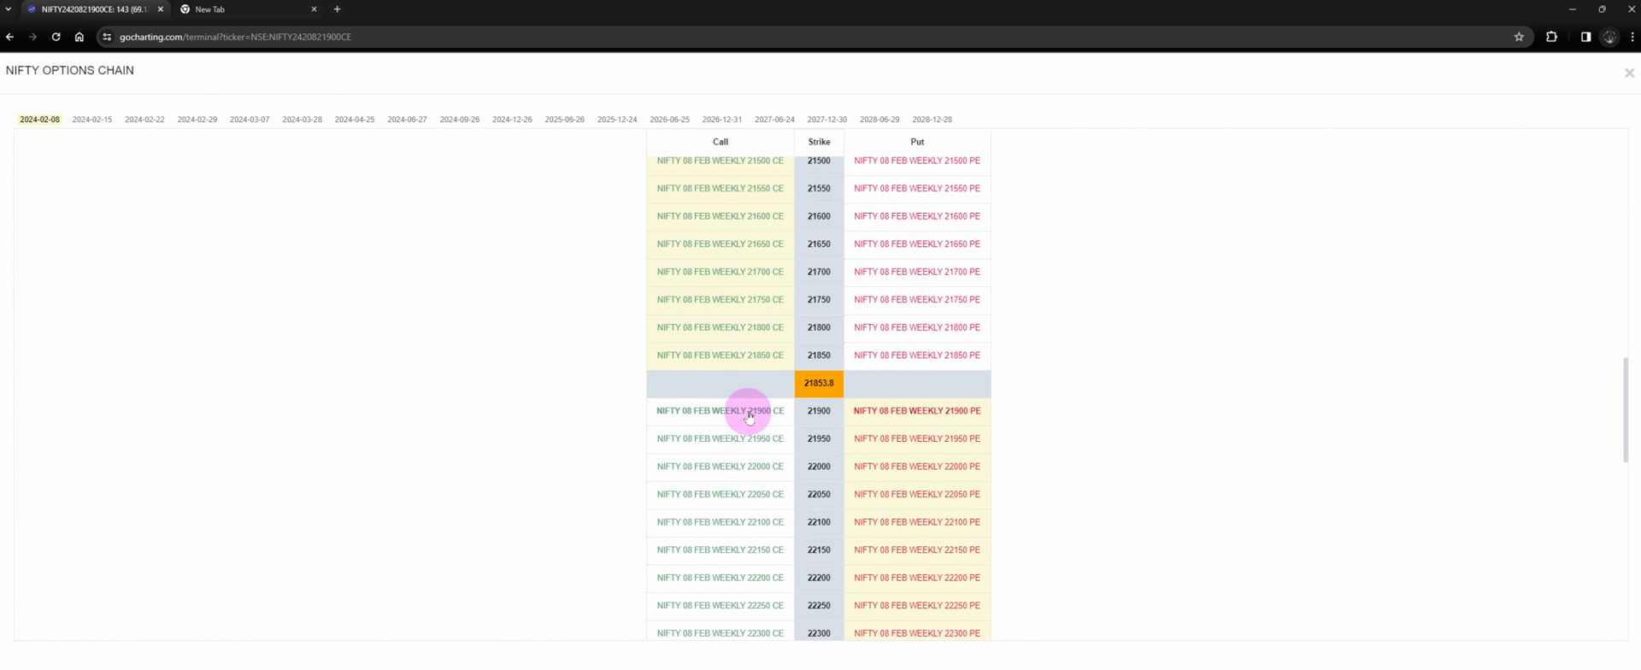
click(746, 411)
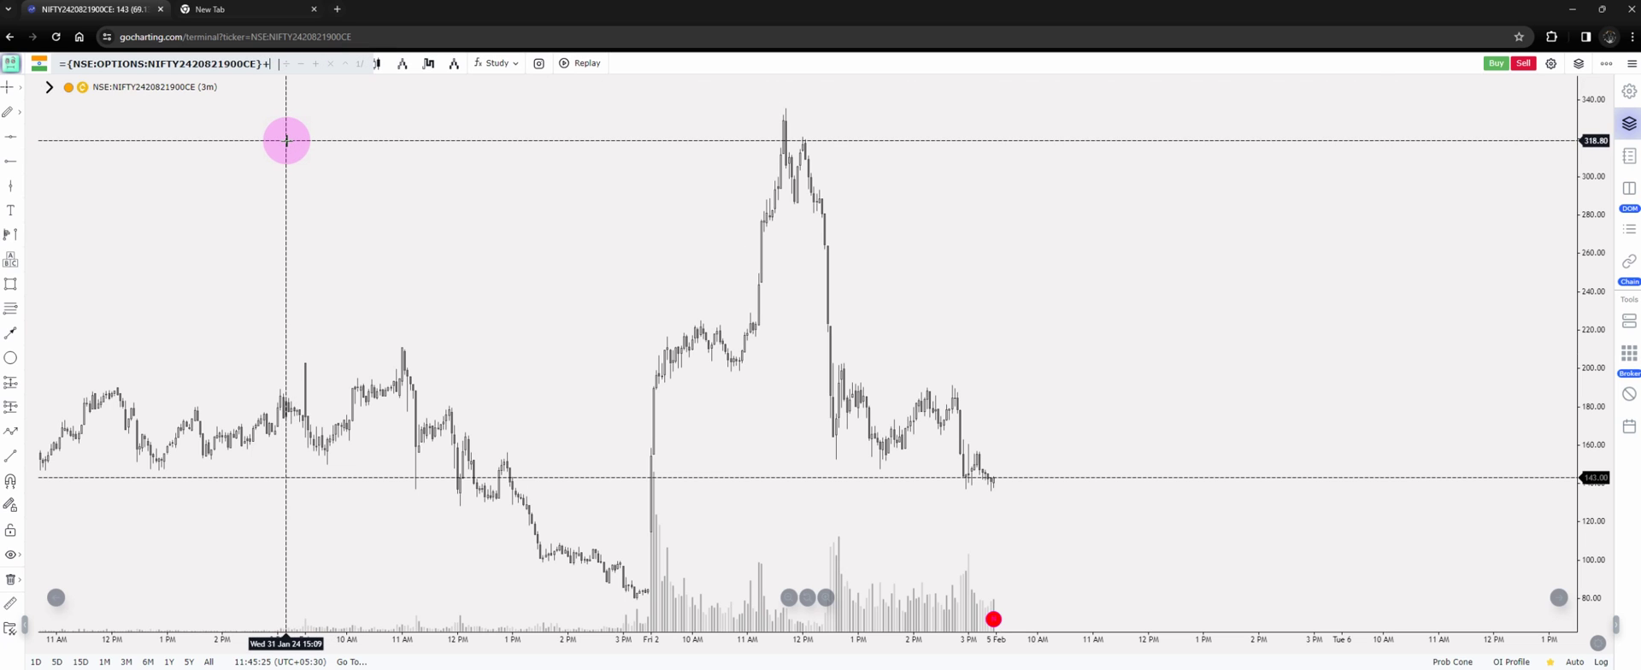
Step: Add the NIFTY 08 FEB WEEKLY 21900 PE option to the formula and load the combined call-plus-put straddle chart
text(21900)
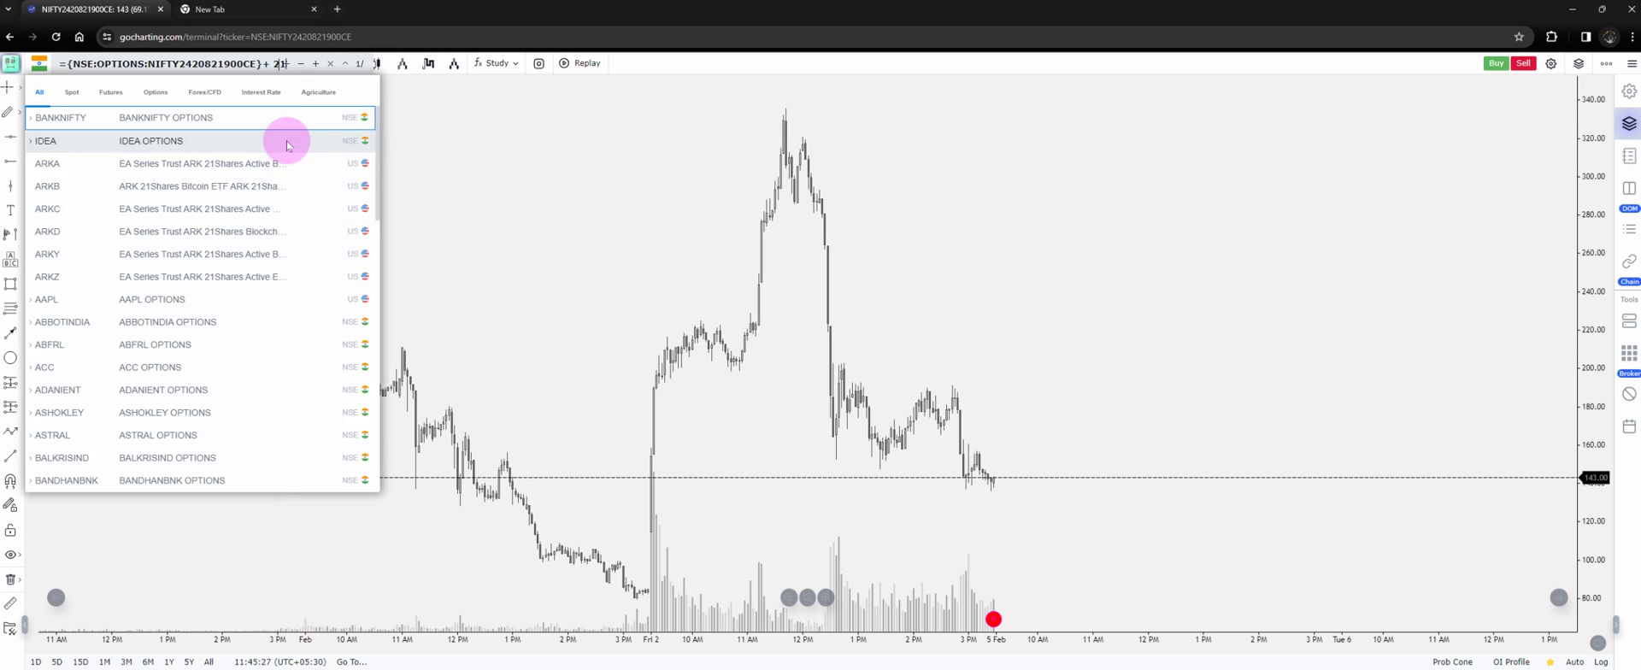
click(80, 149)
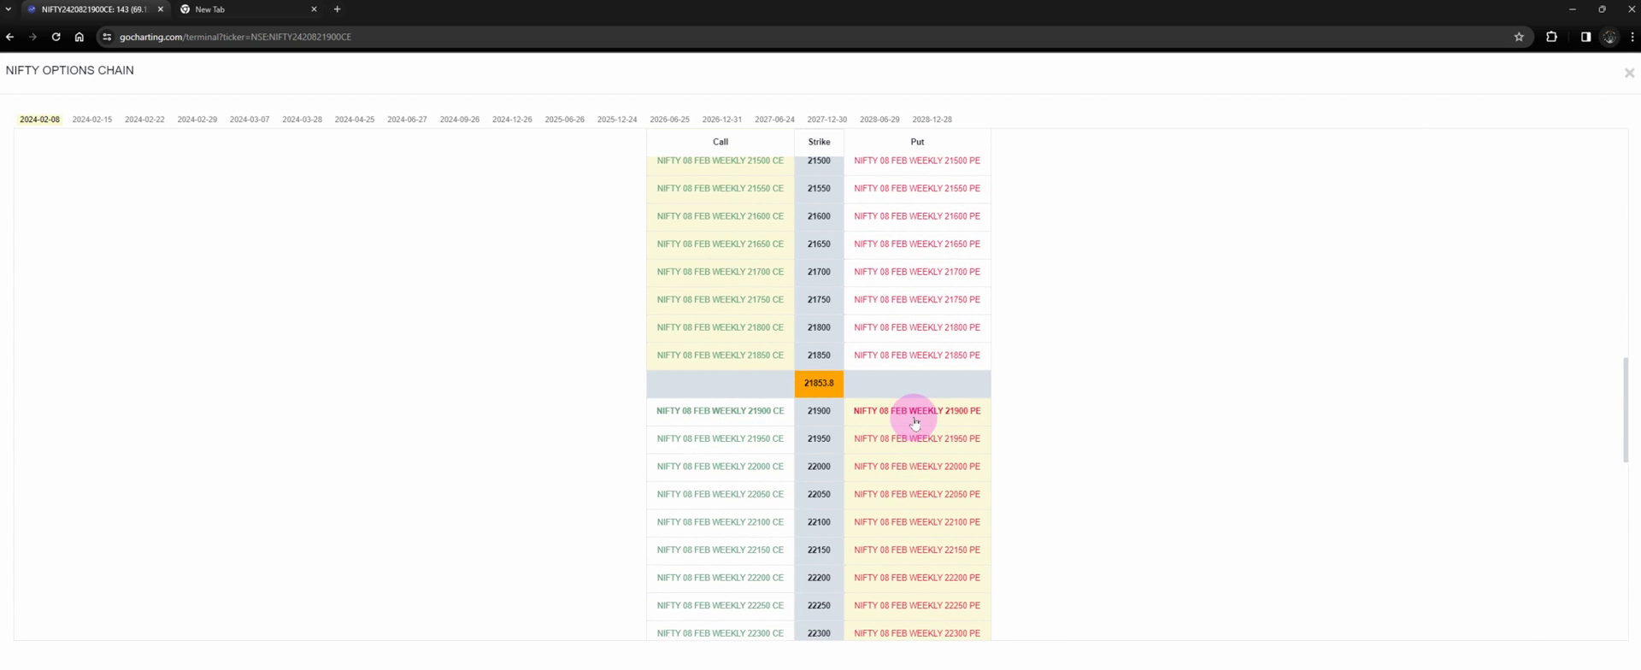
click(914, 415)
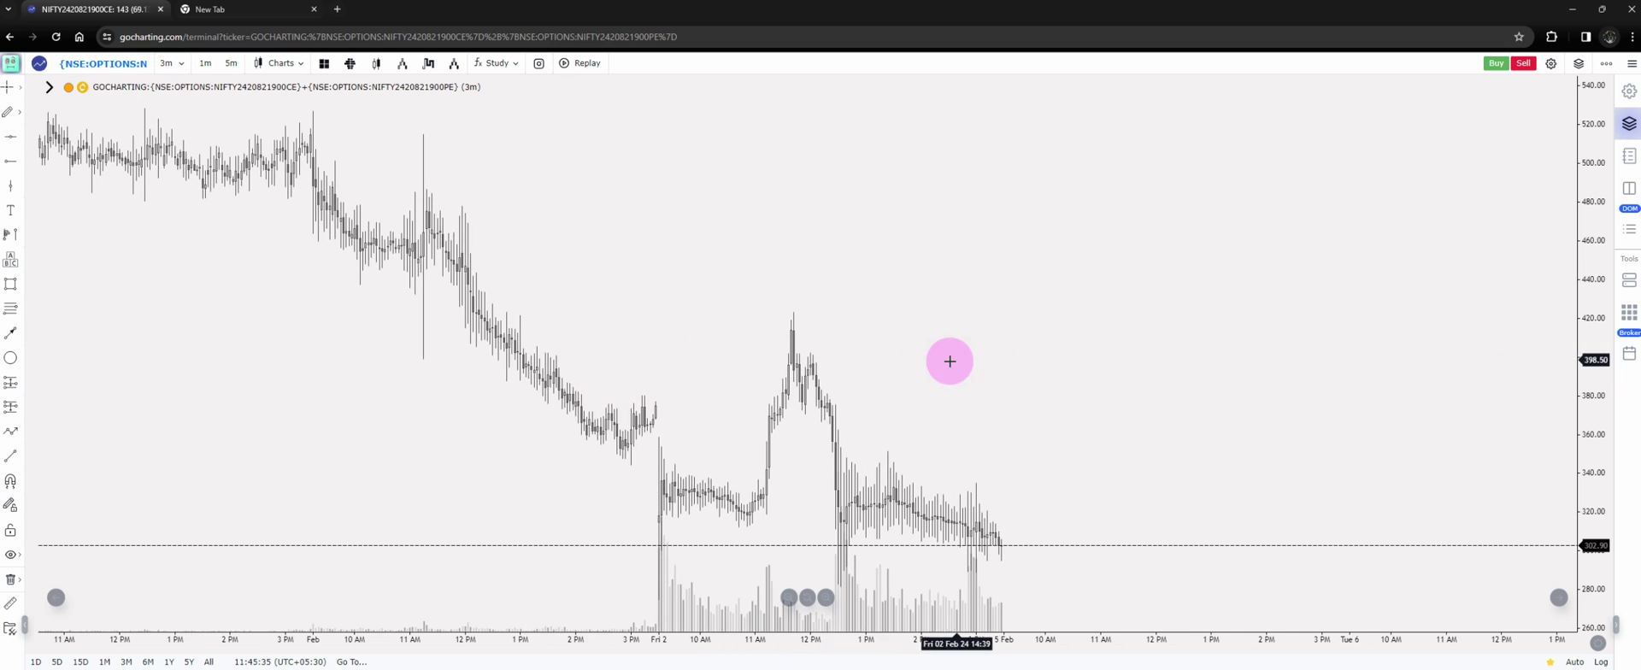
drag(1597, 454, 1592, 411)
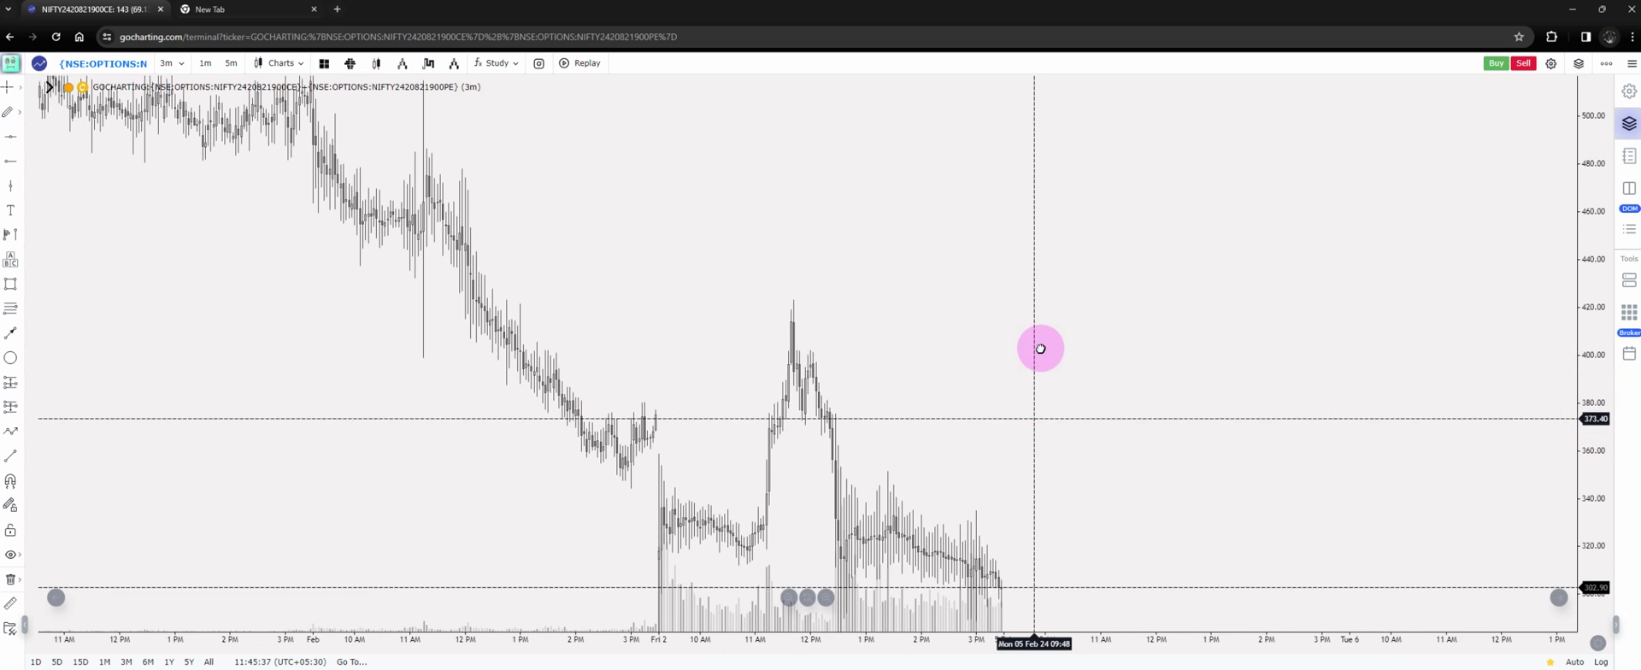
drag(1040, 348, 1036, 202)
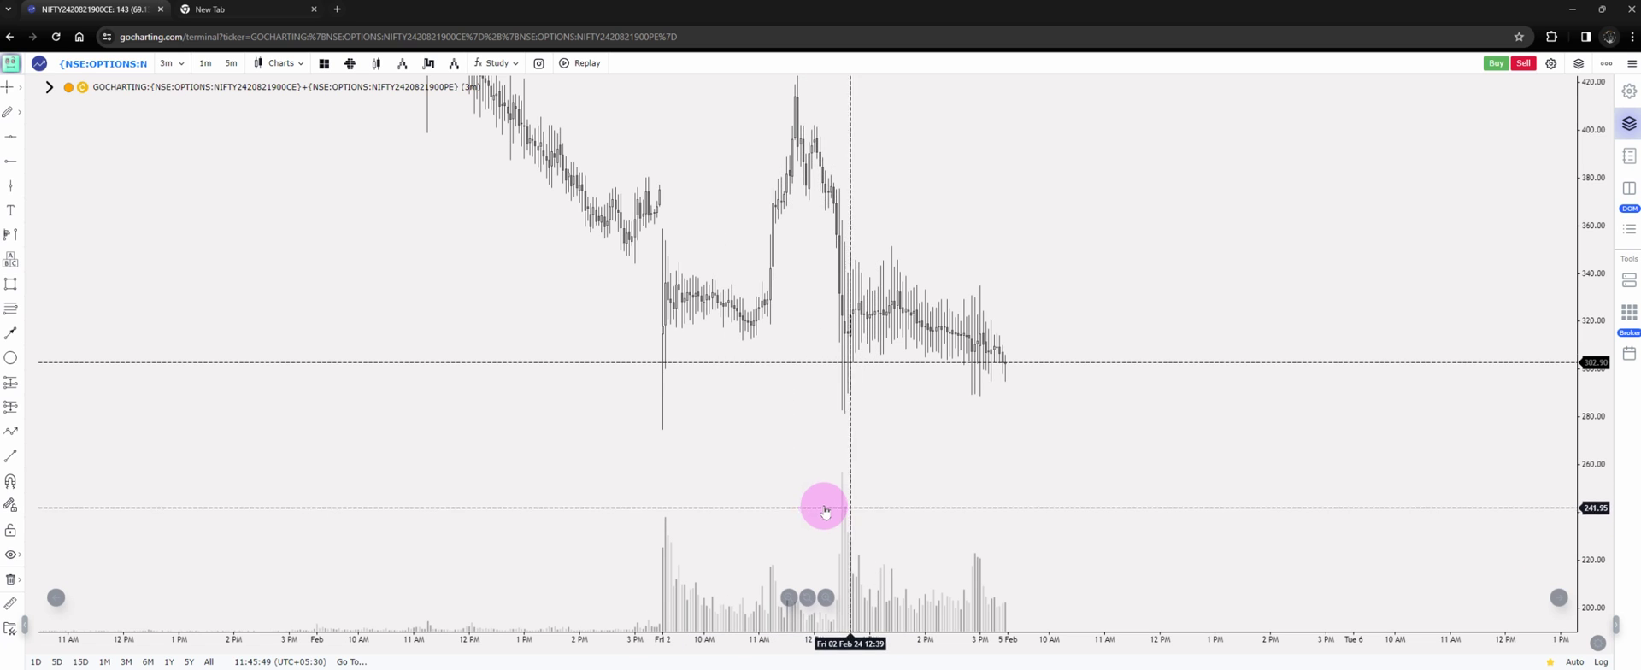
scroll(872, 489, down, 2)
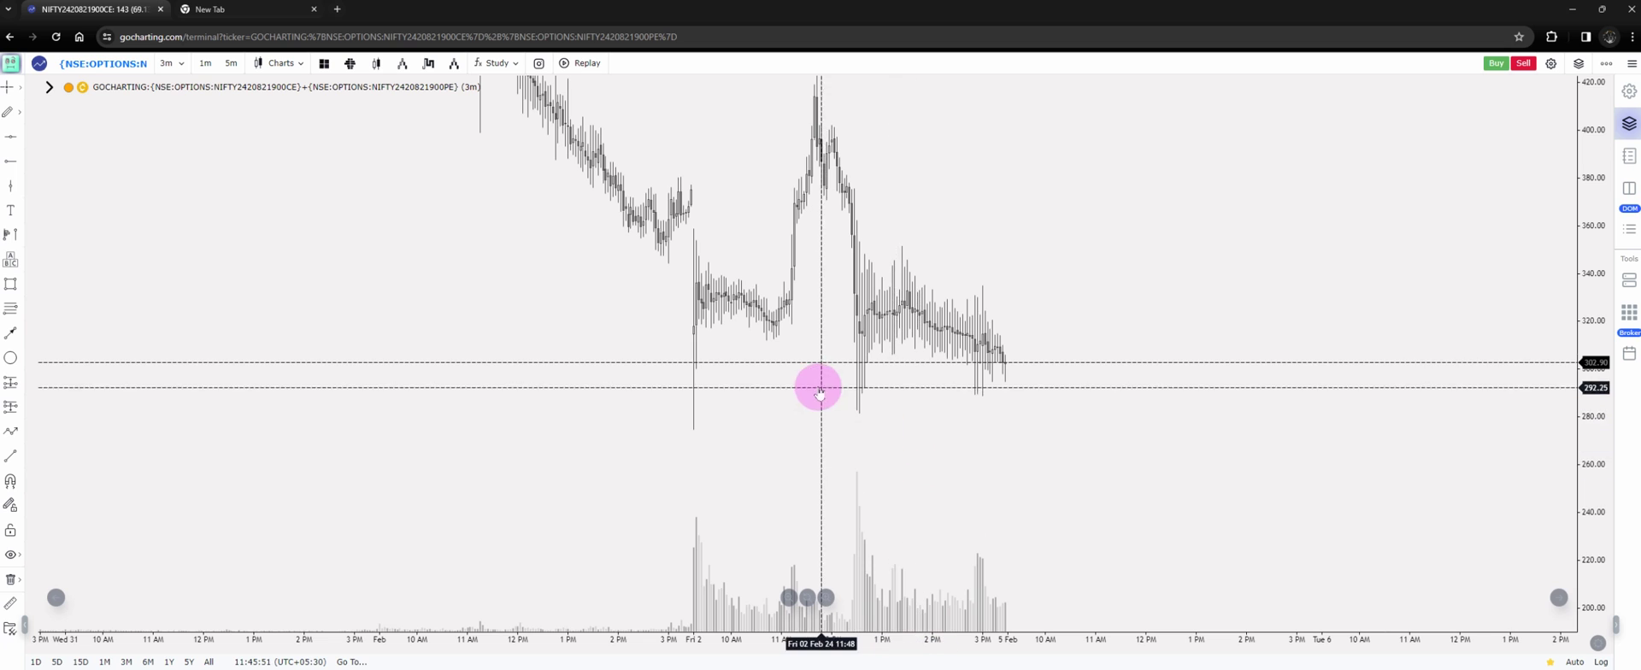
Step: Draw two horizontal lines across the 21900 straddle chart, at about 276 and about 359
drag(819, 393, 813, 436)
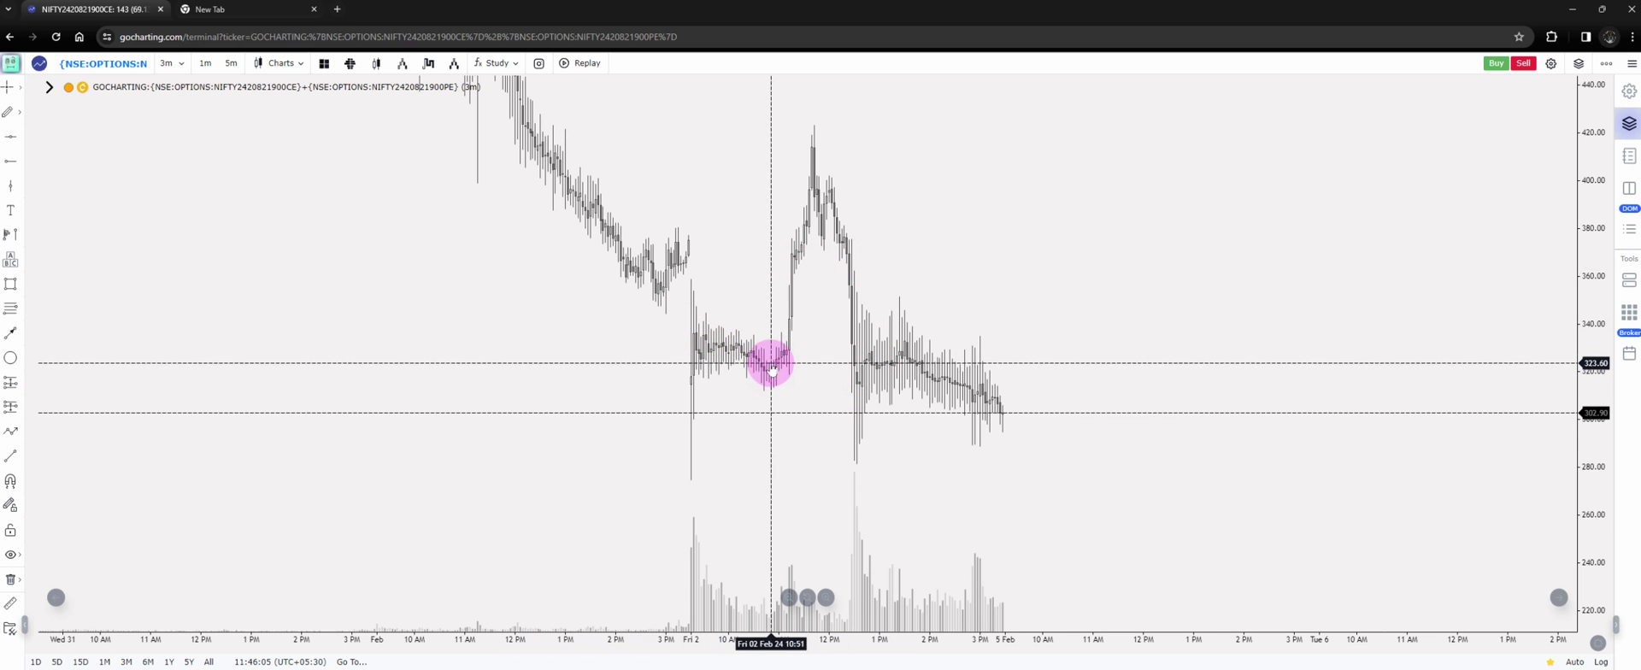
scroll(714, 367, up, 2)
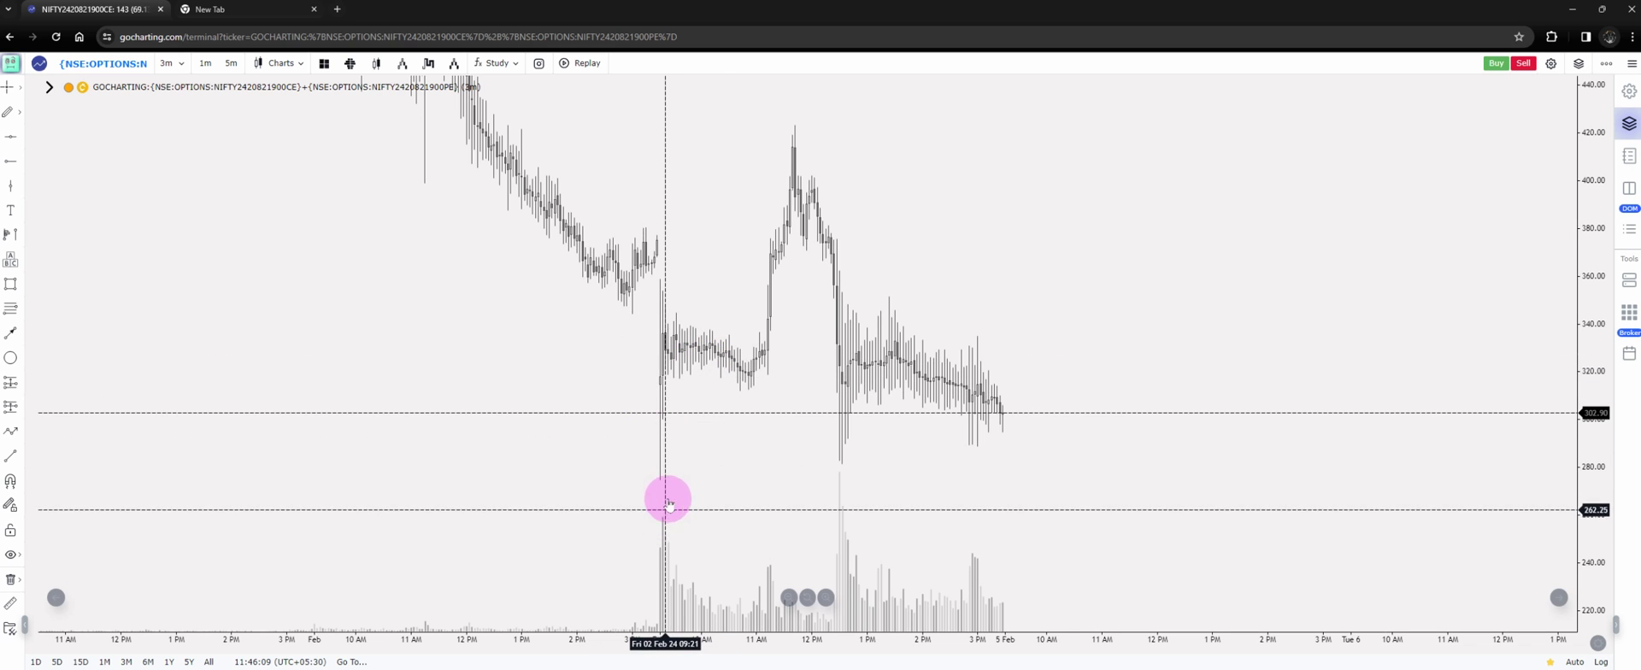
drag(645, 400, 645, 413)
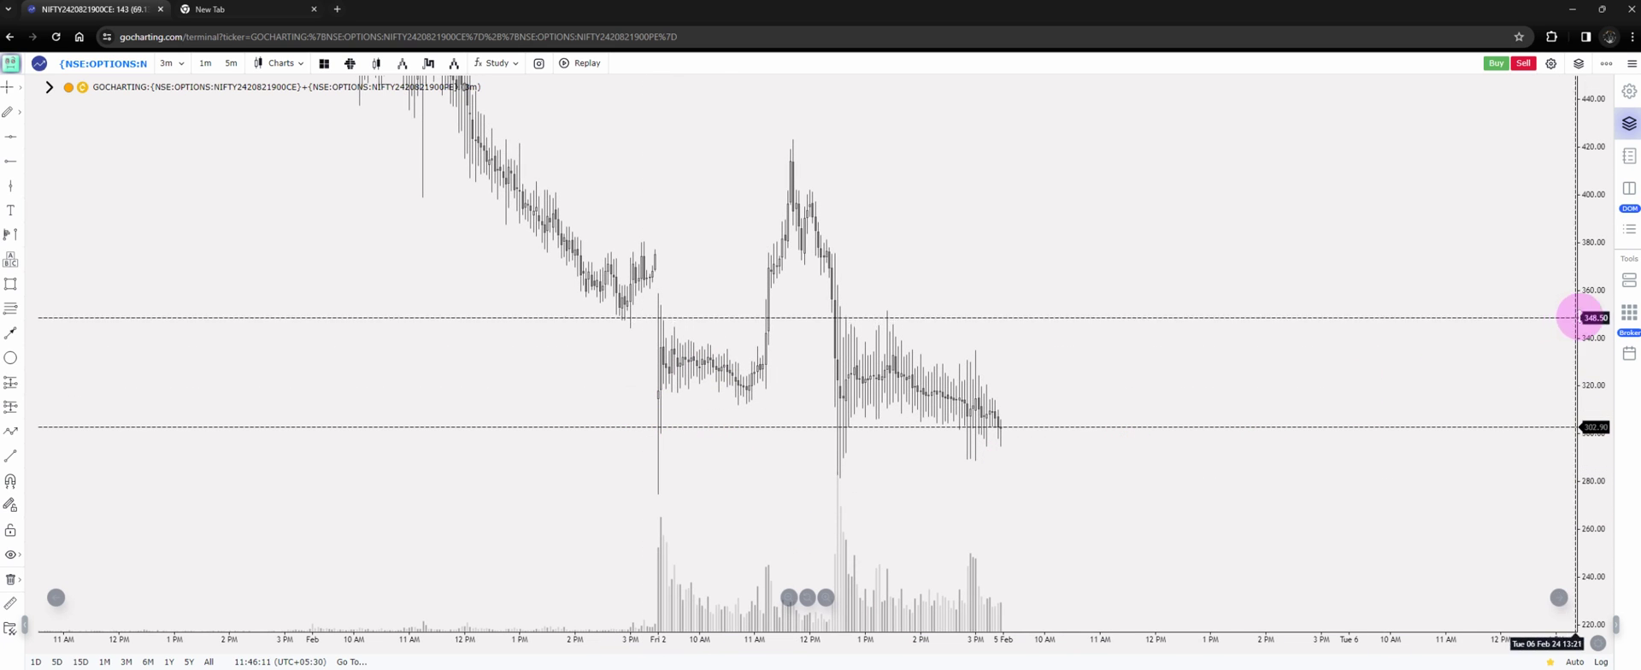
drag(1580, 318, 1586, 366)
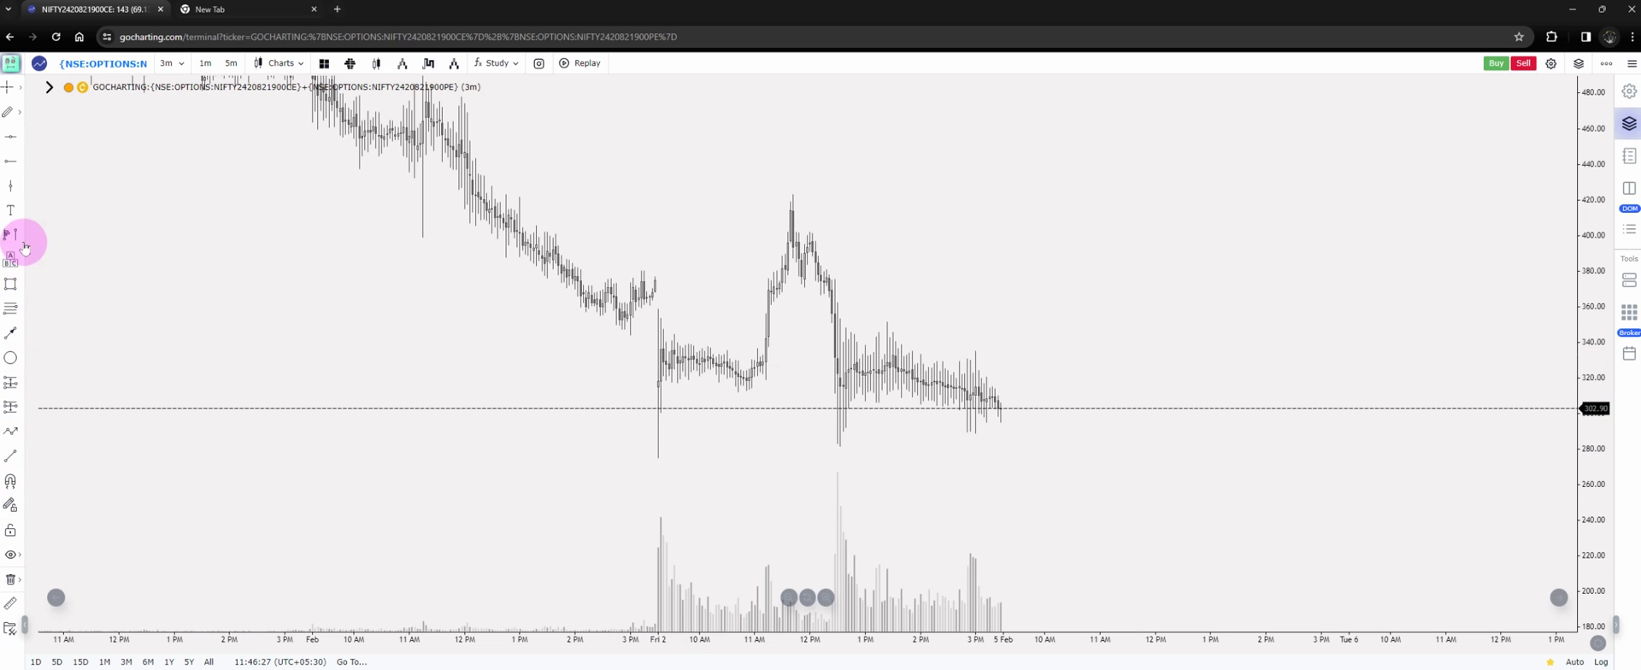
click(14, 139)
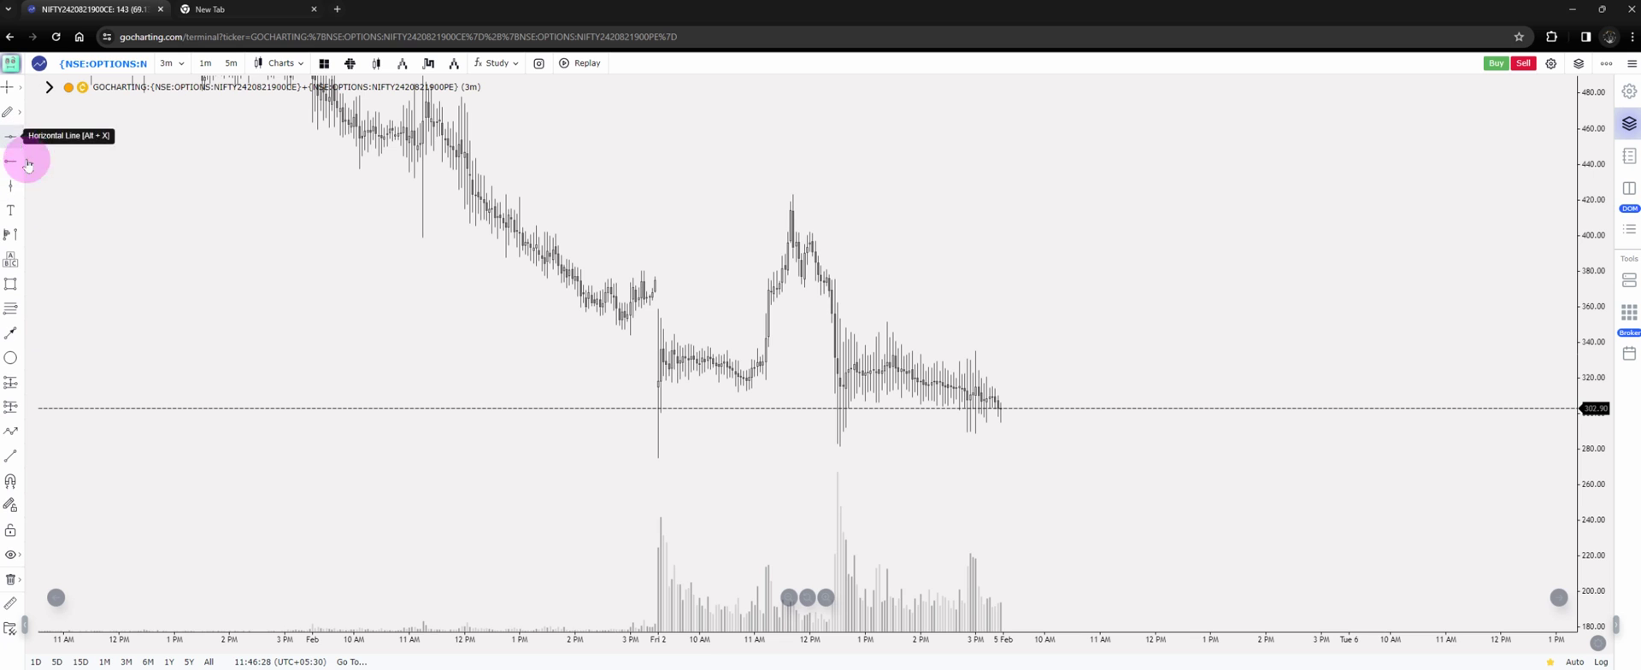
click(397, 454)
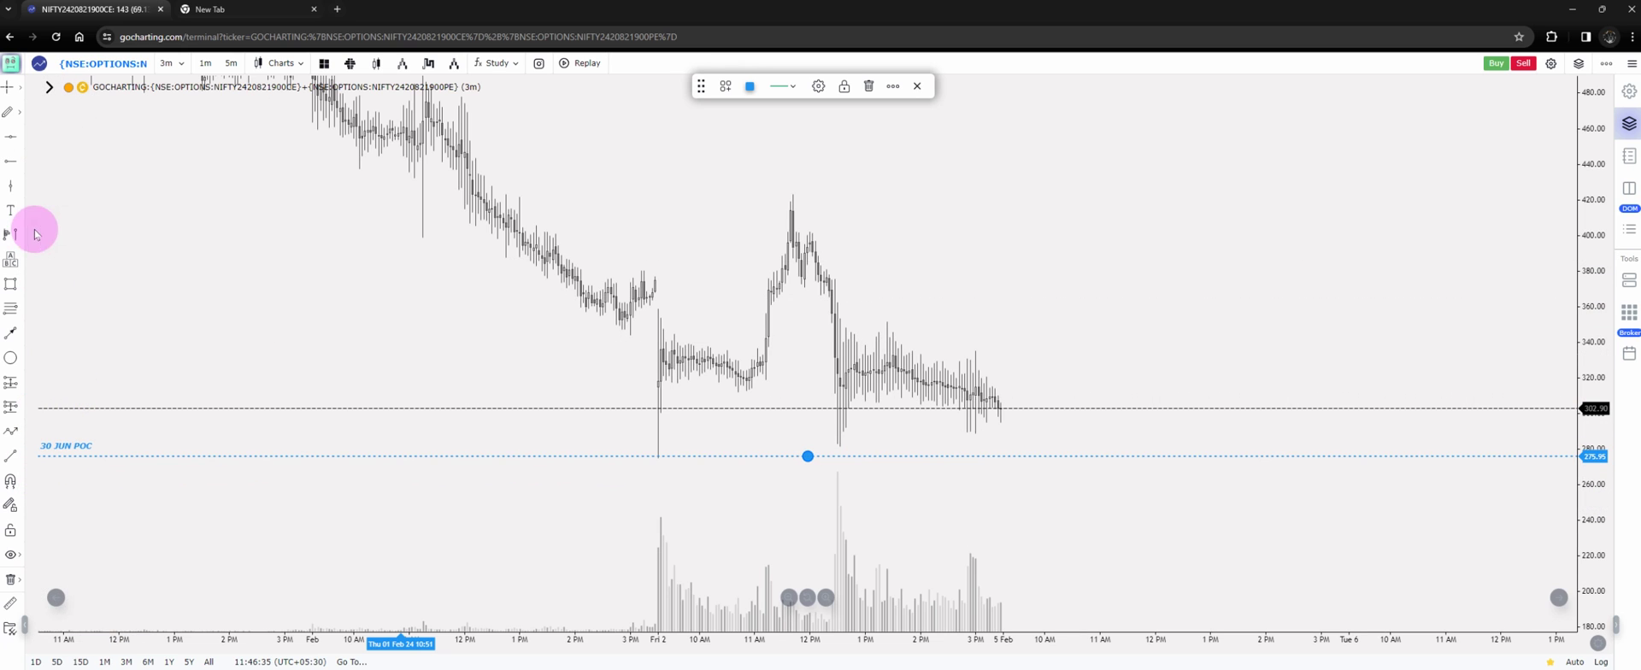
click(12, 138)
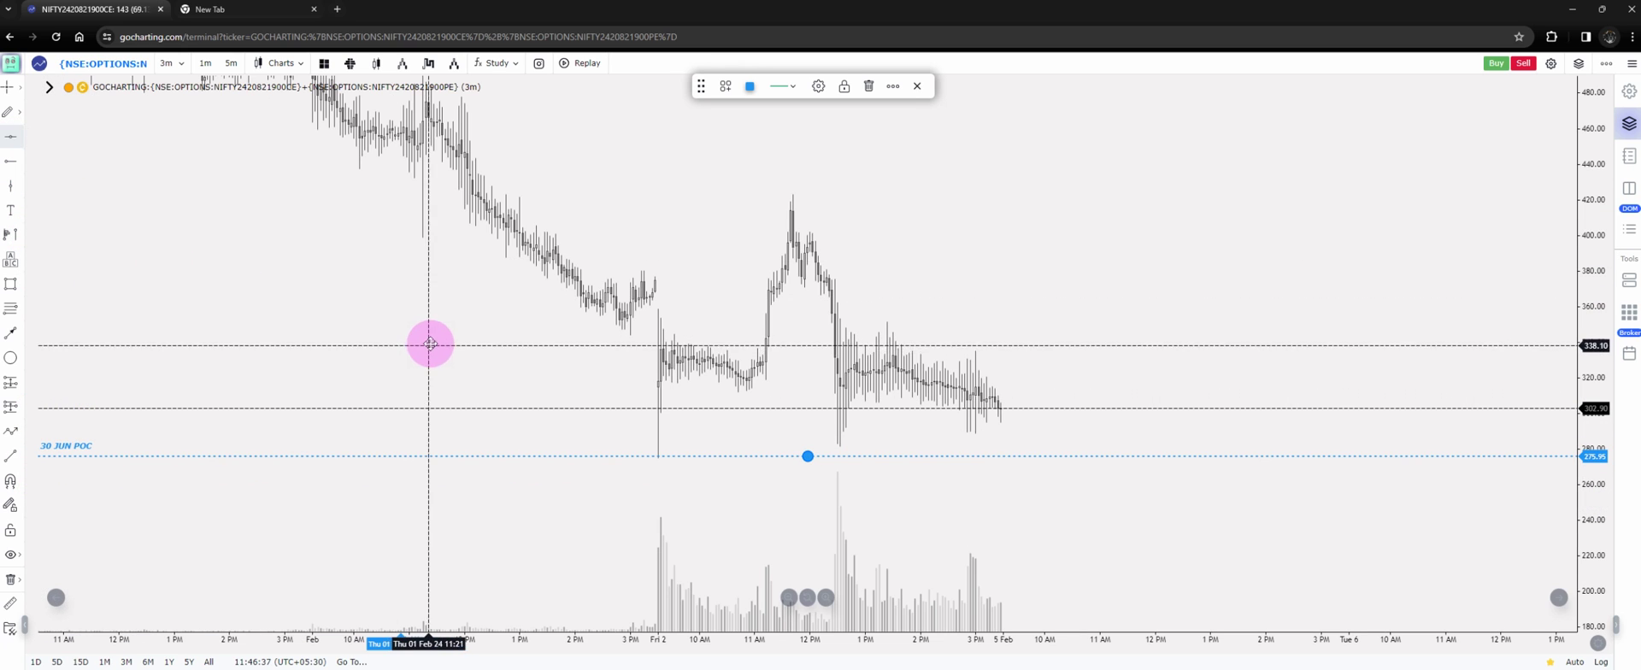
click(441, 308)
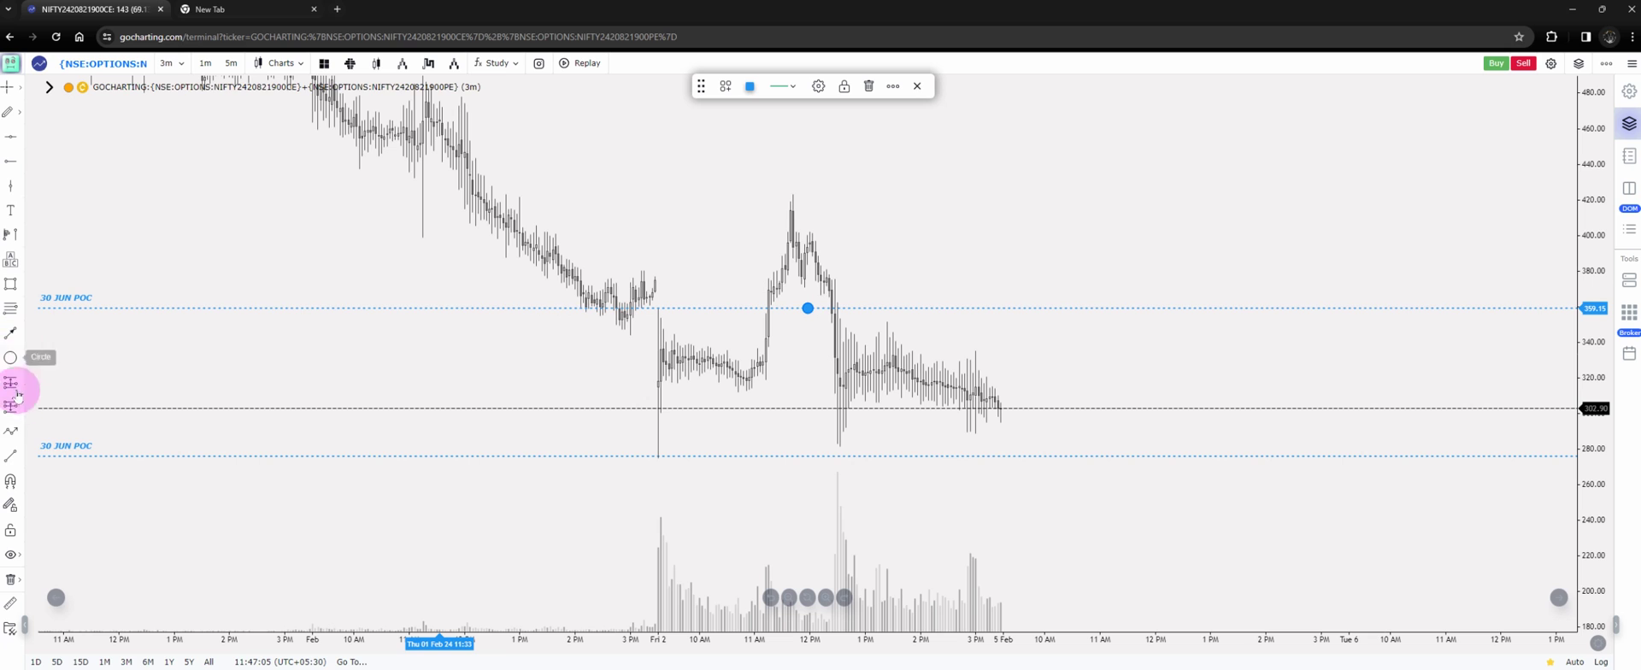
Step: Add a third horizontal line at about 377 on the straddle chart and colour it black (hex 000000)
click(11, 285)
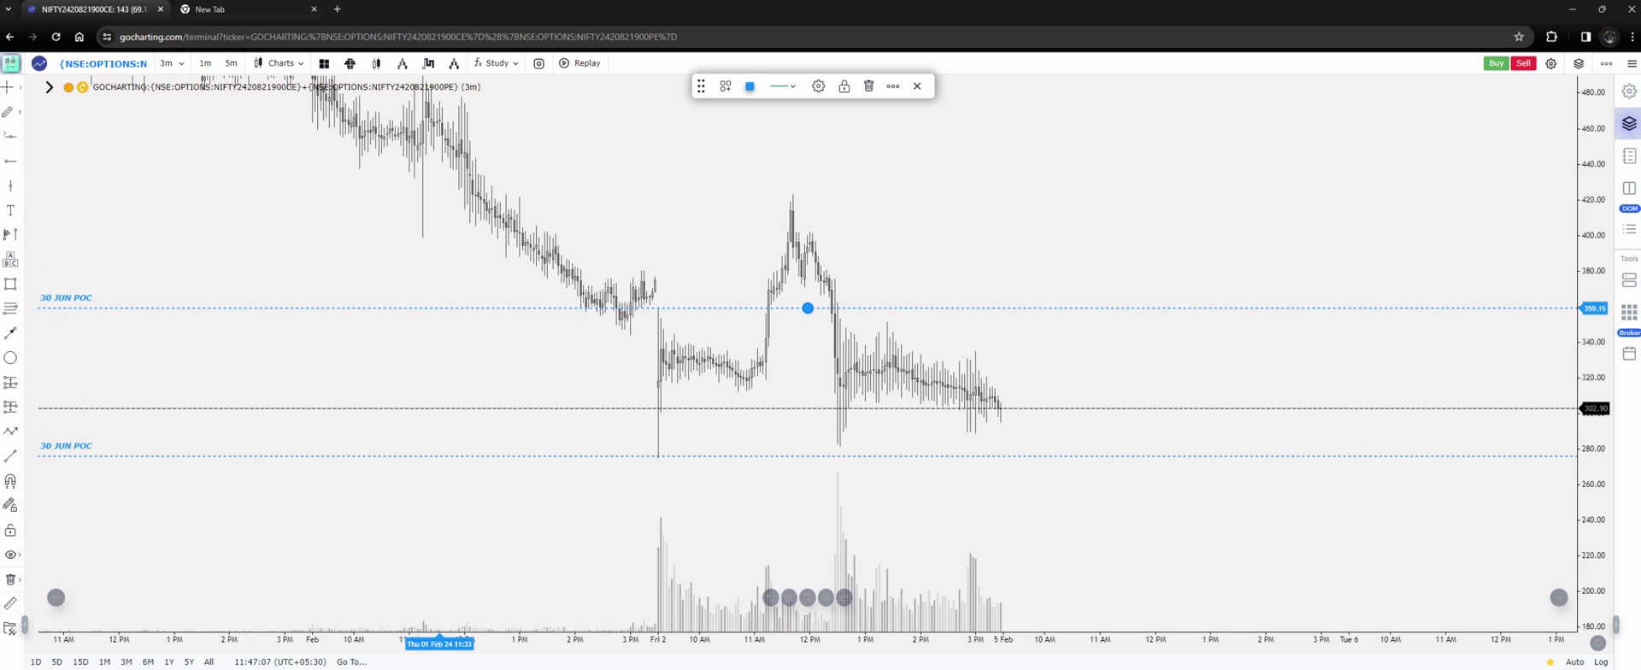
click(8, 144)
click(348, 275)
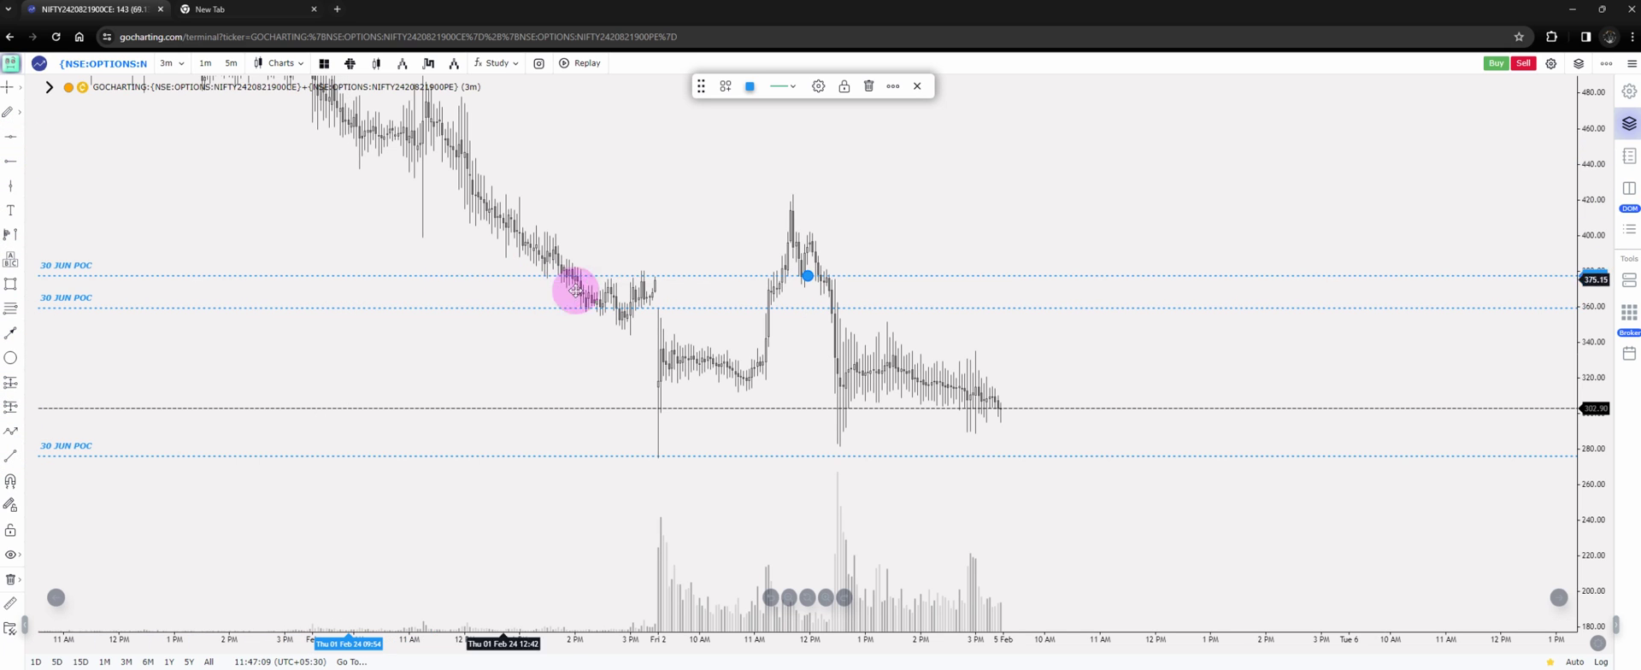
click(749, 87)
click(808, 269)
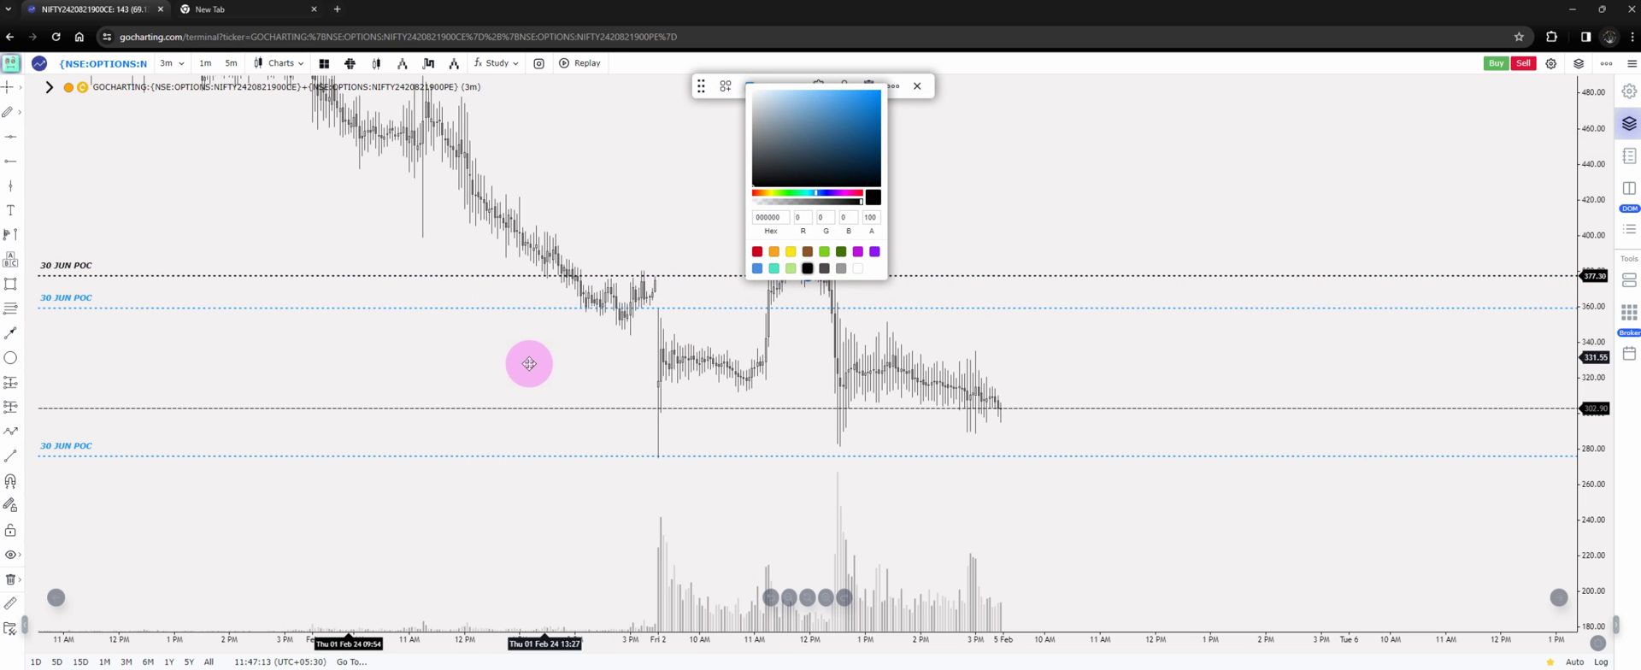
click(564, 333)
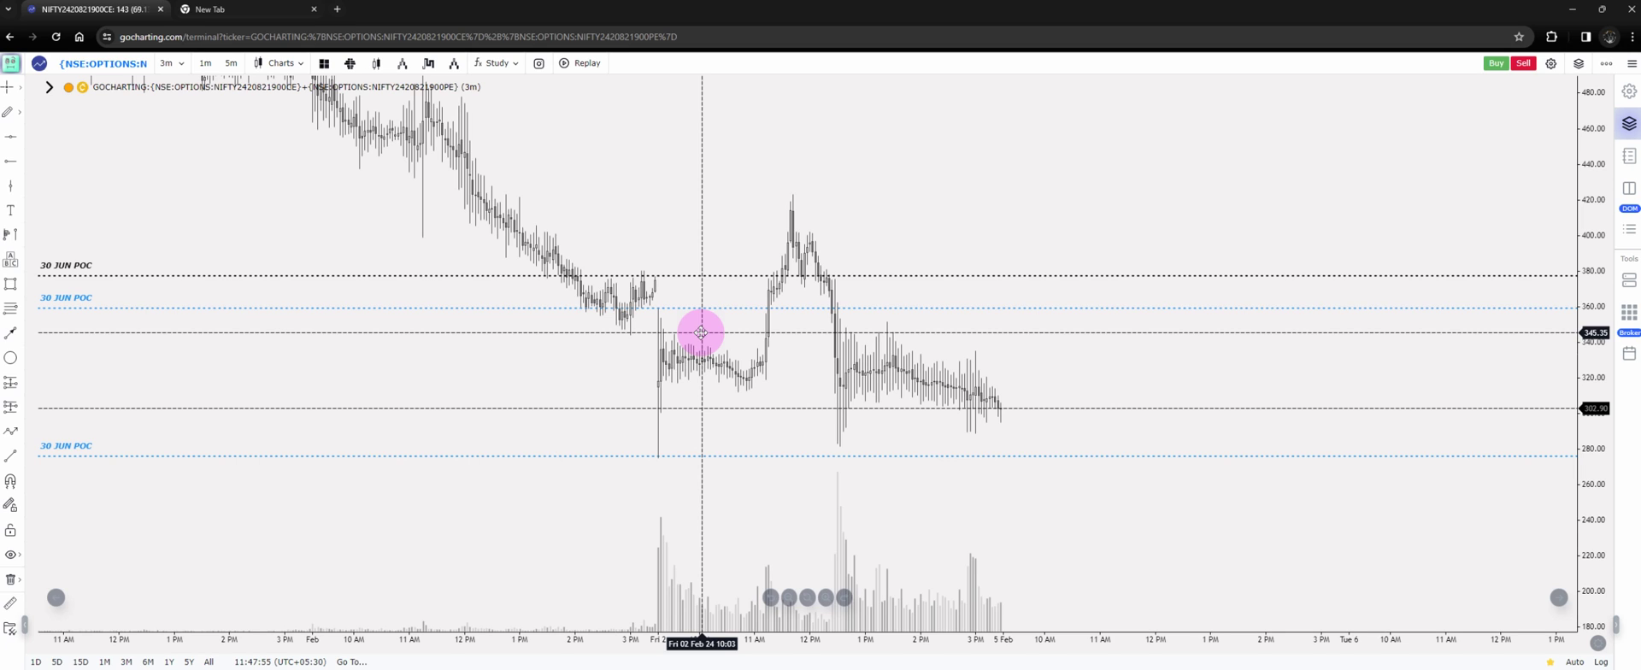
drag(701, 333, 24, 314)
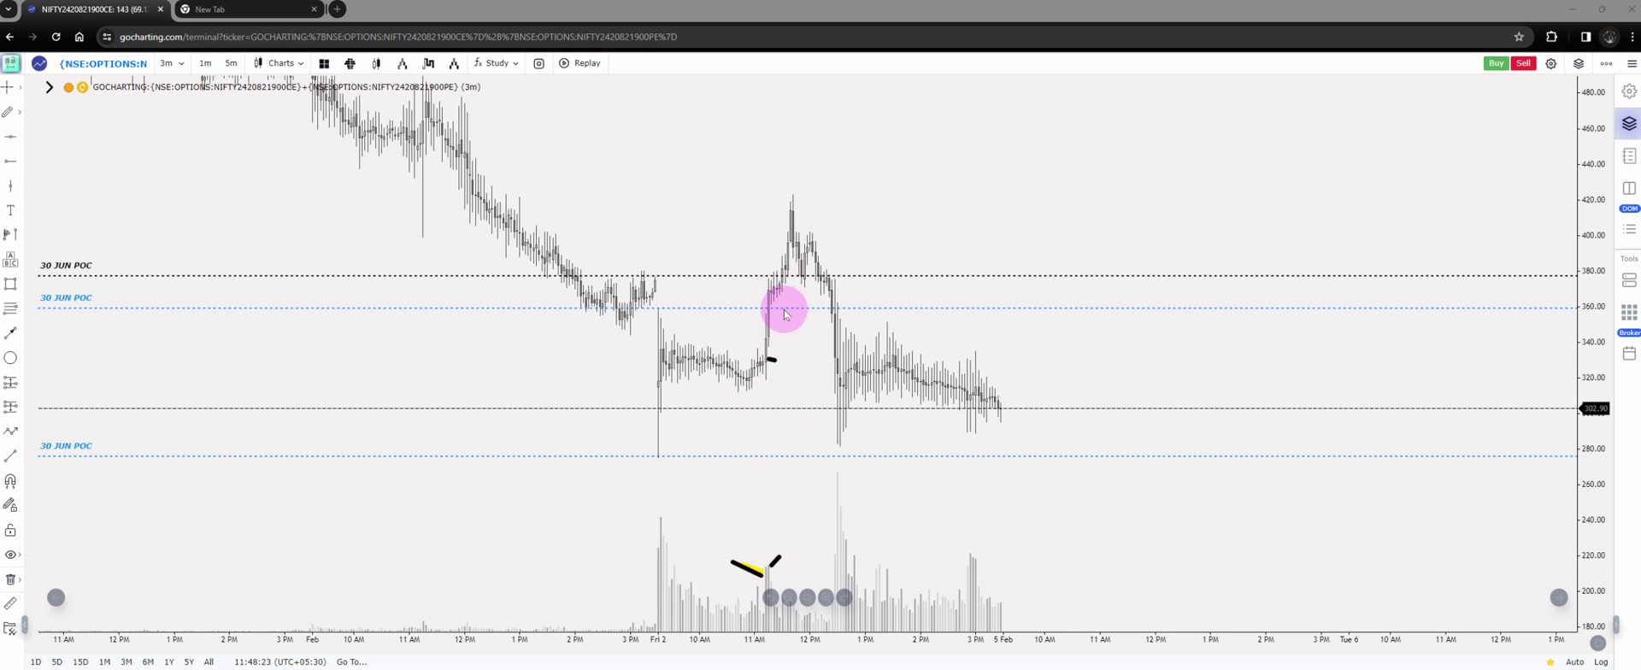
drag(750, 313, 925, 314)
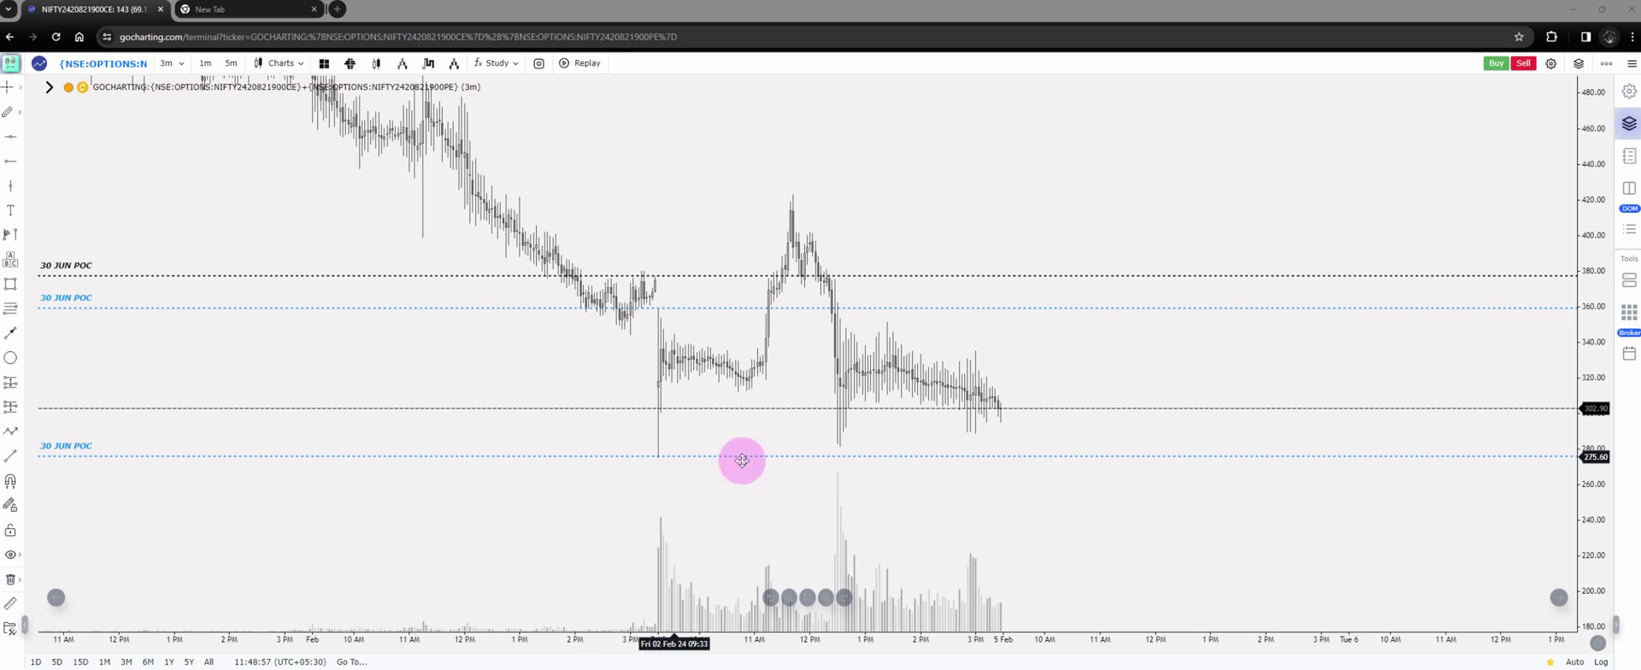
drag(838, 435, 9, 333)
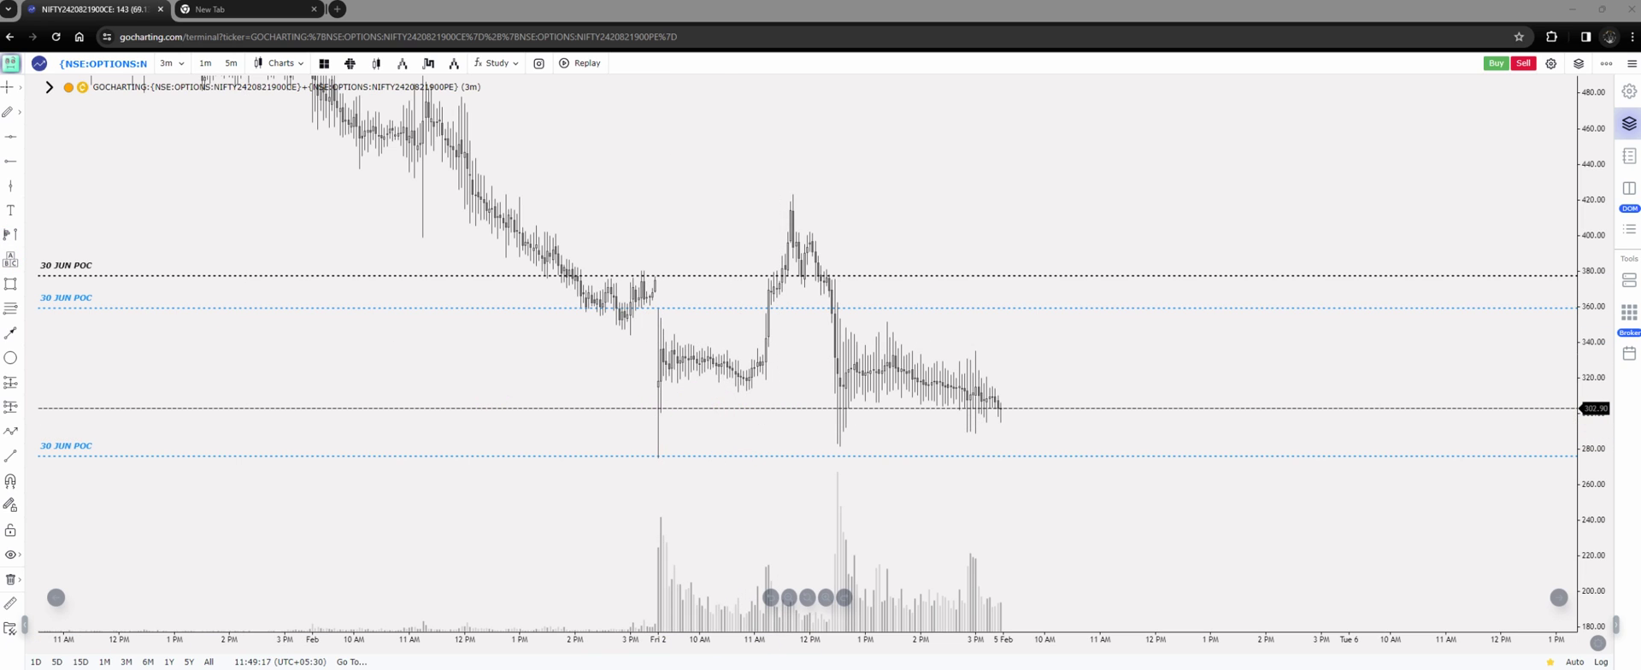
click(659, 413)
drag(712, 419, 1094, 424)
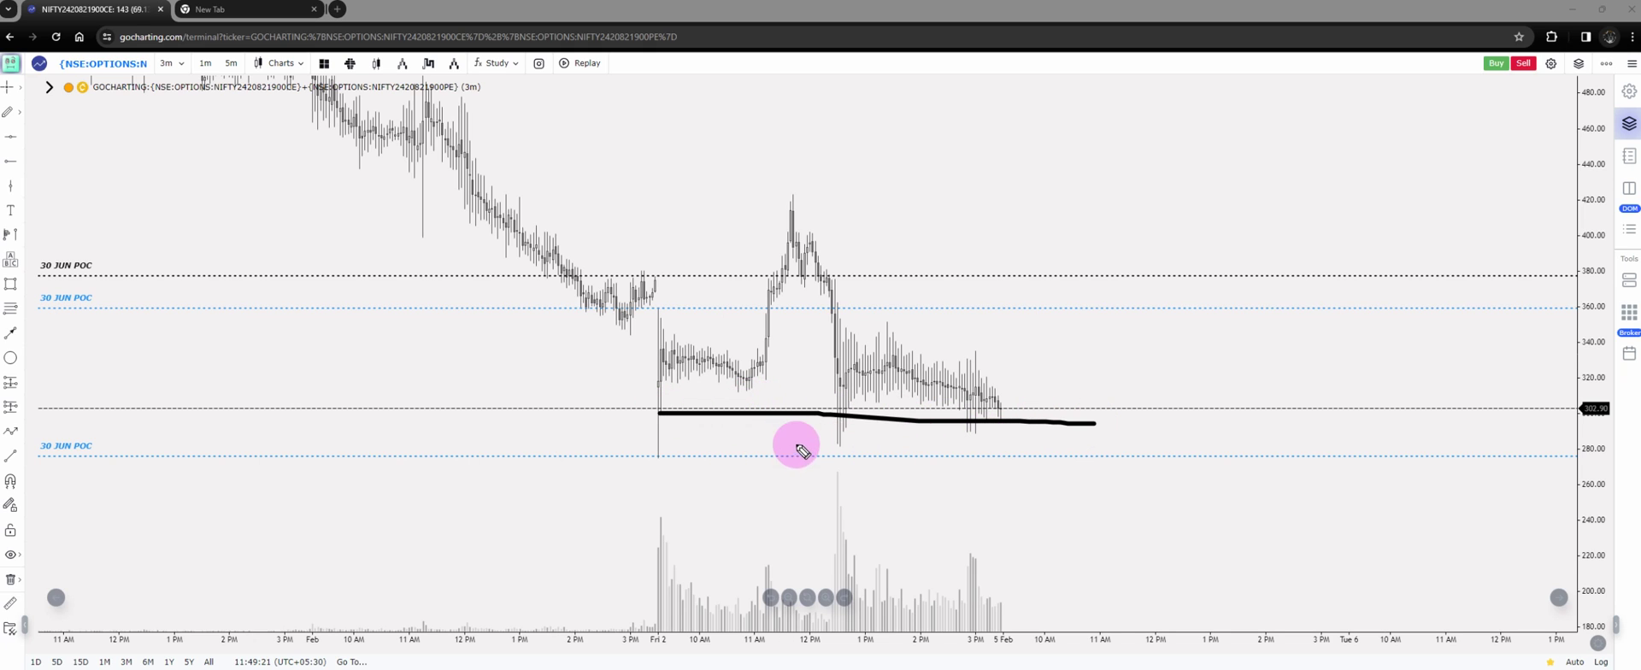
click(812, 440)
drag(908, 443, 843, 443)
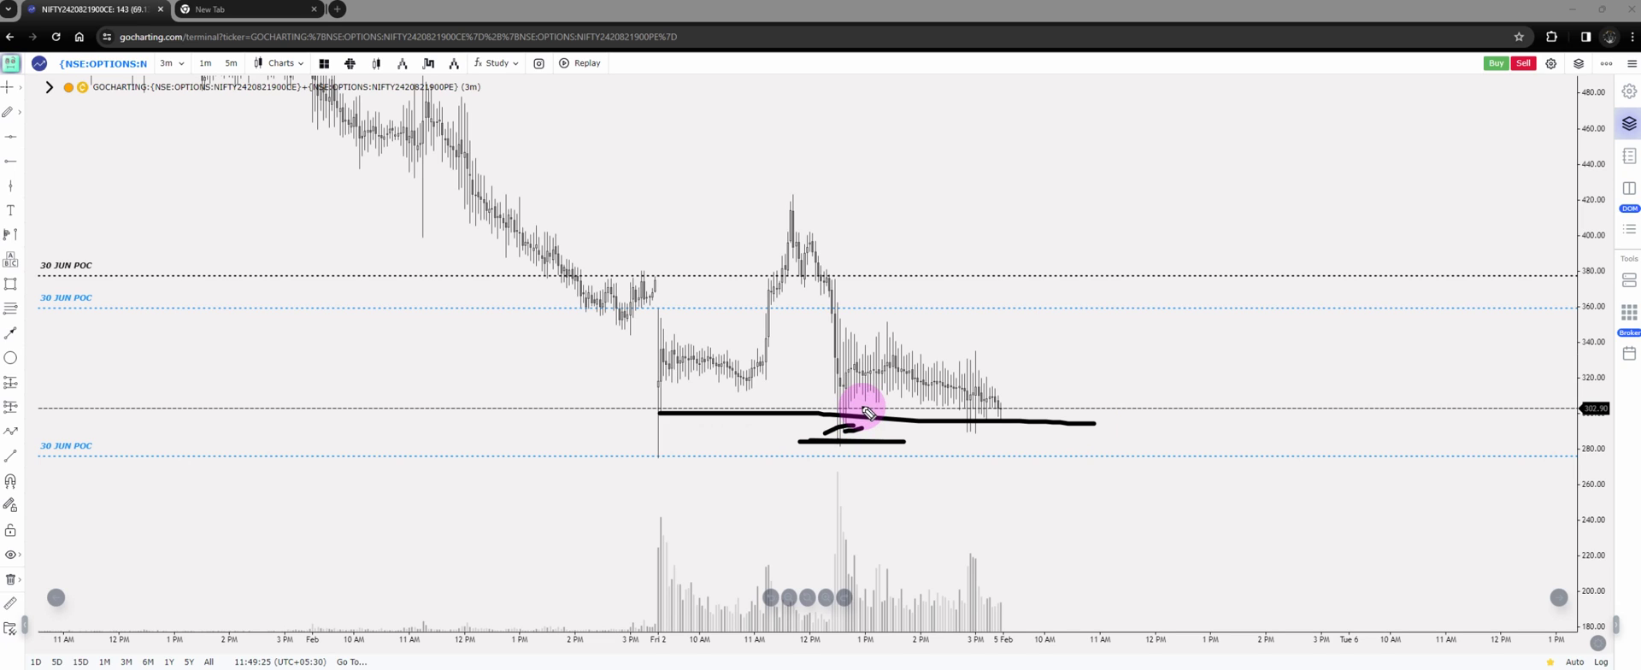
drag(835, 326, 1091, 333)
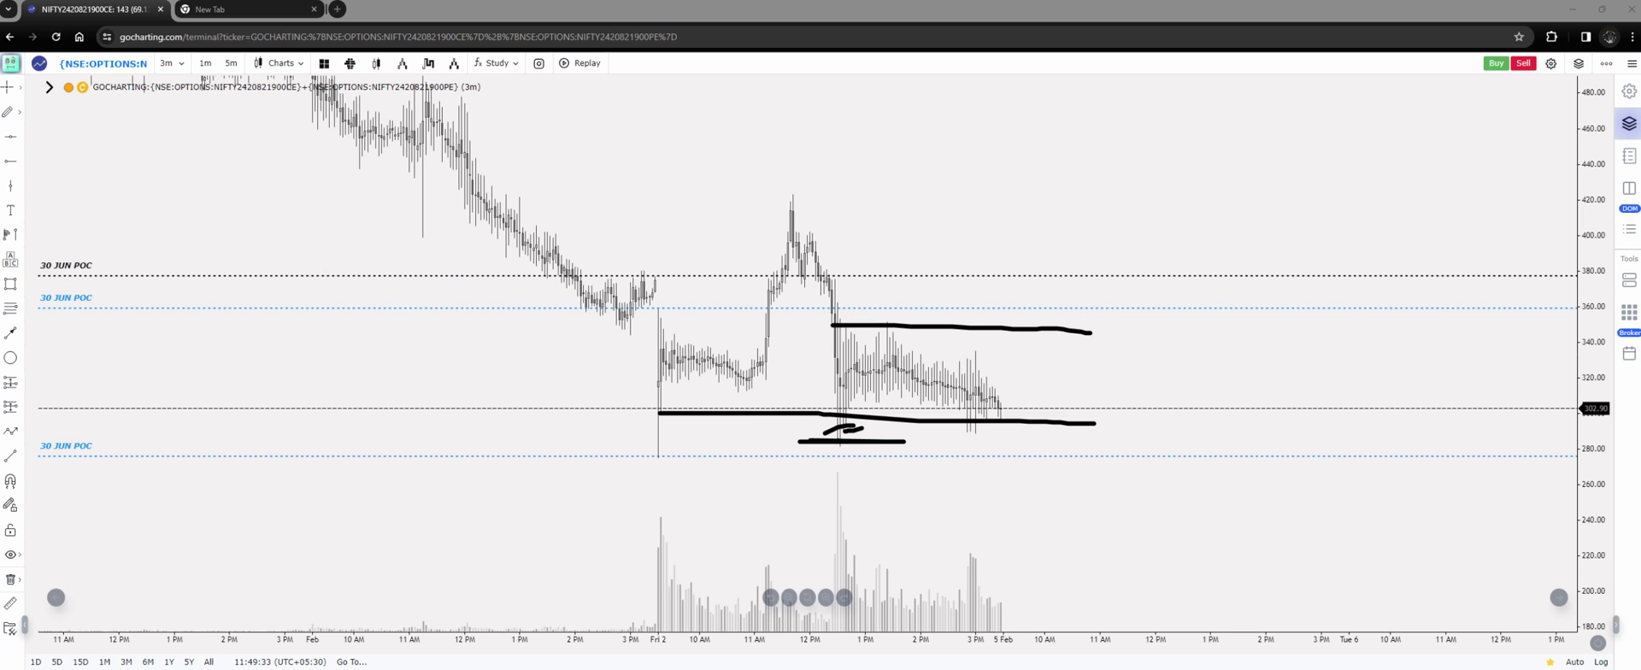
key(Escape)
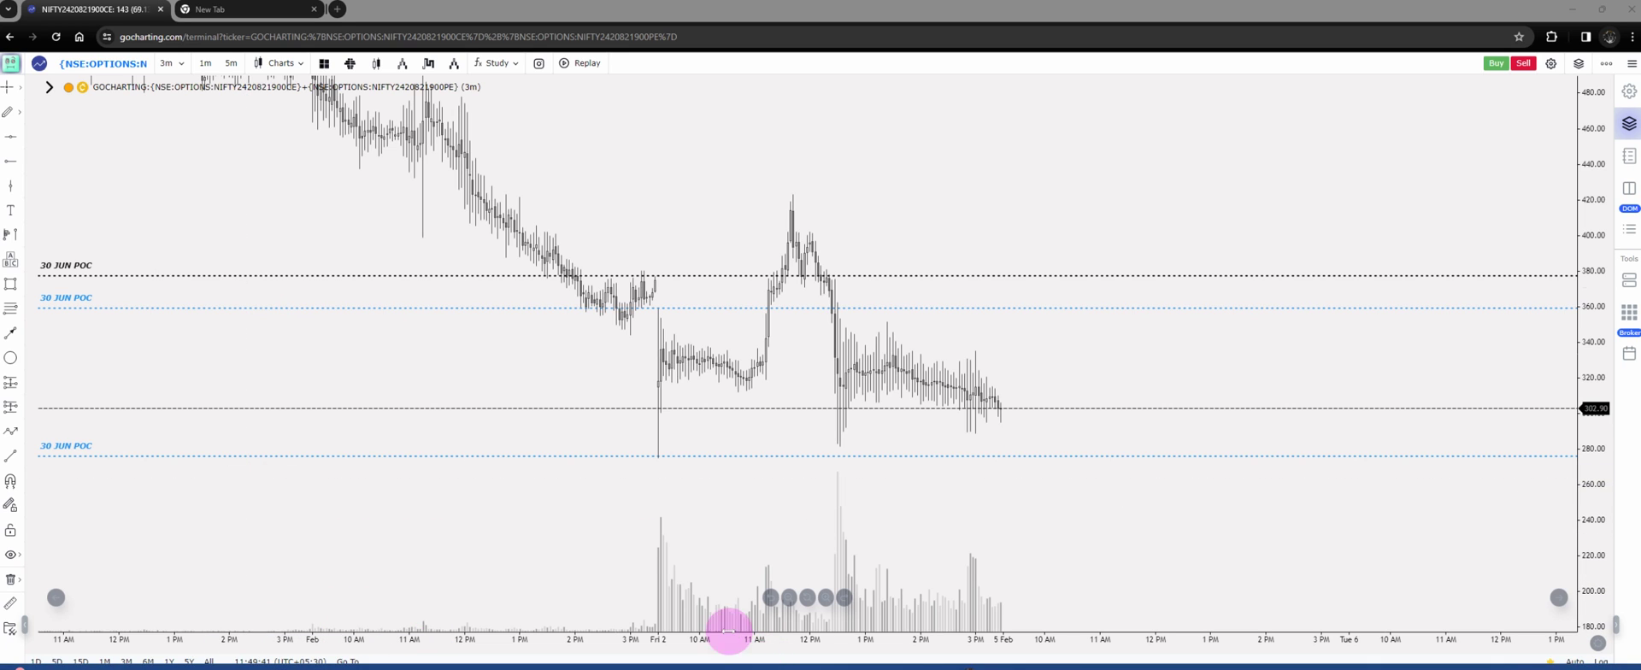
Step: Switch the workspace to the four-chart layout
scroll(710, 542, down, 2)
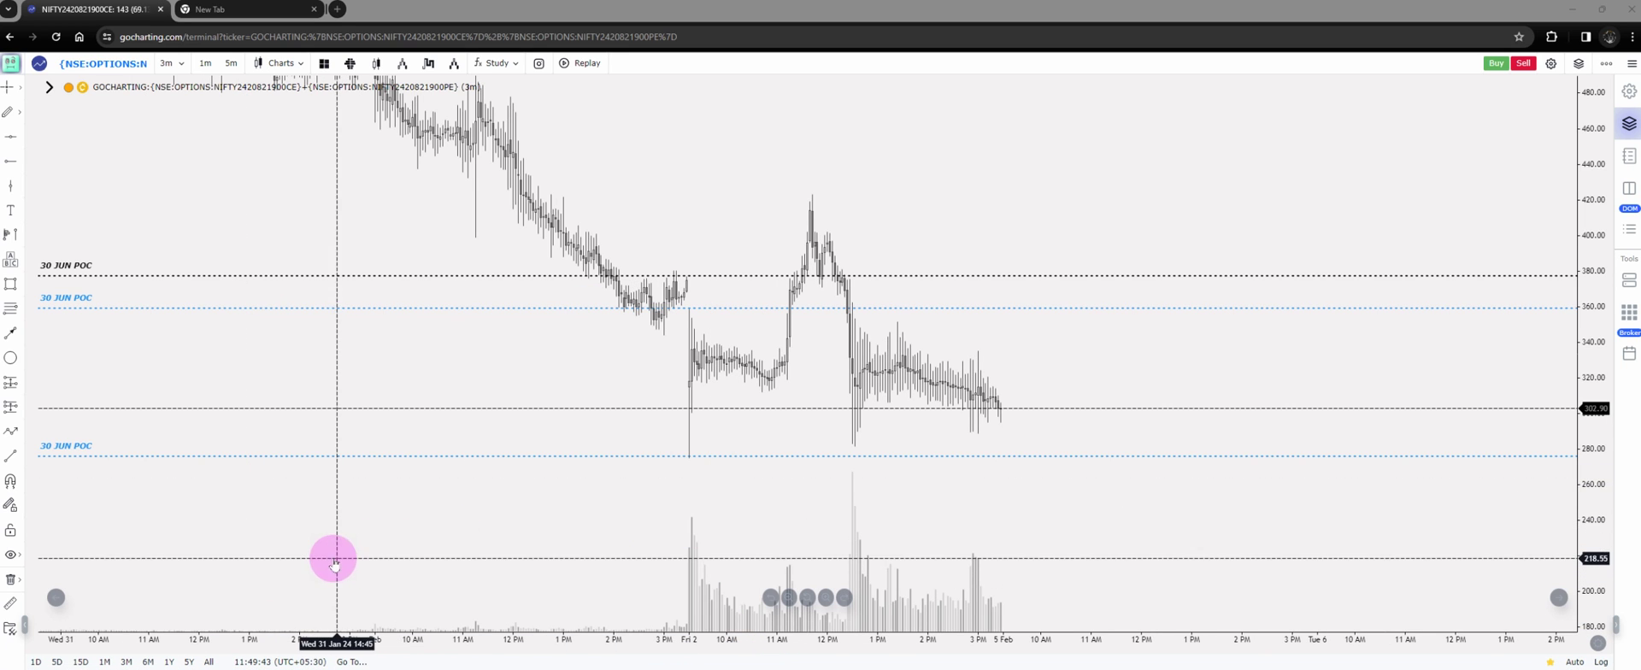
click(25, 625)
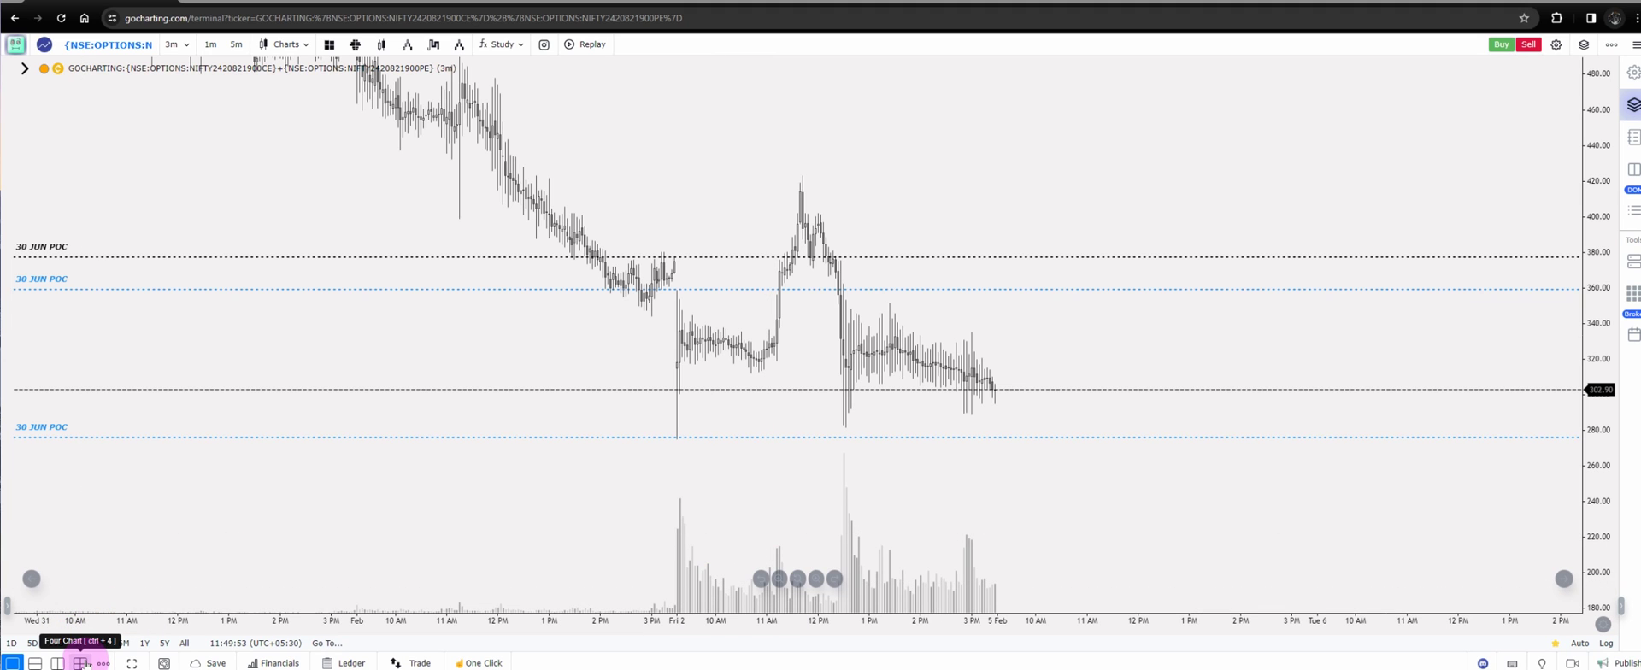
click(81, 662)
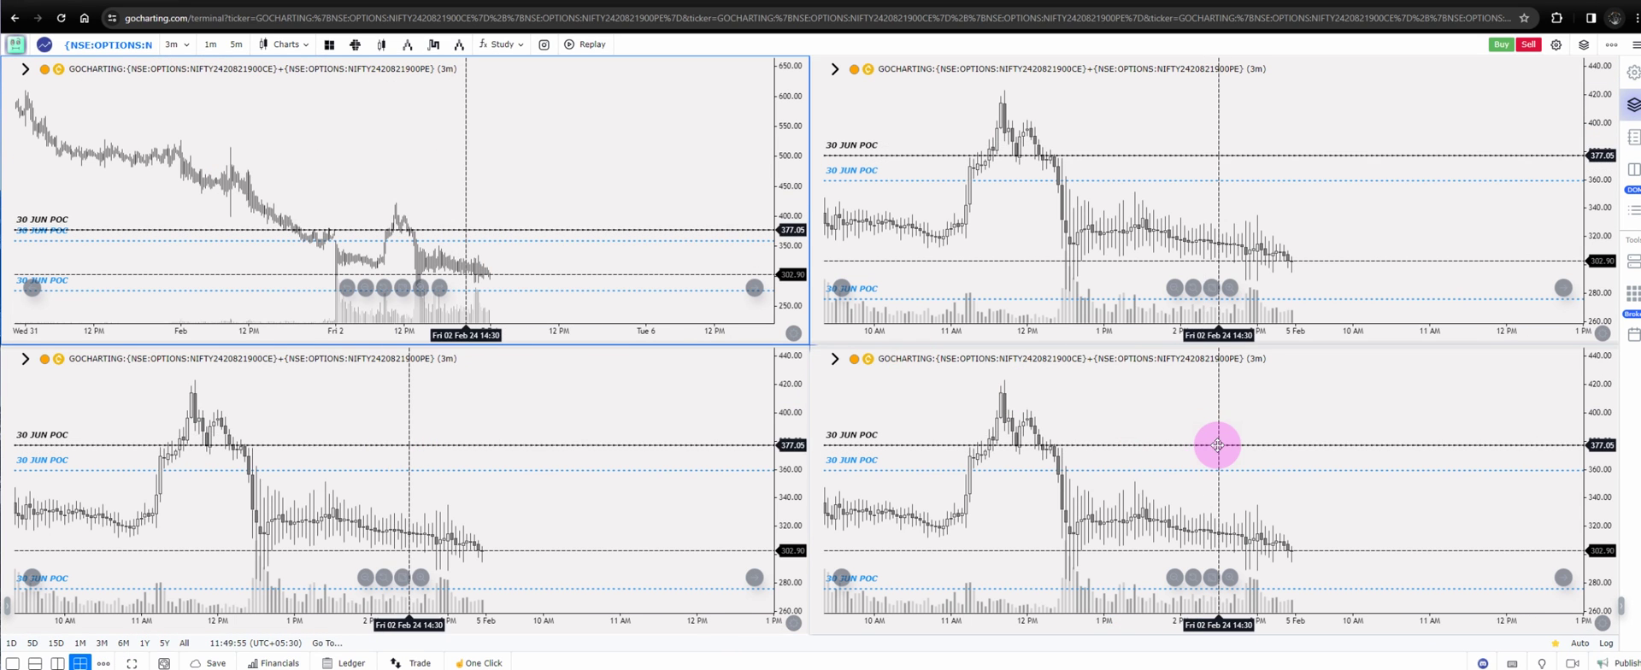
scroll(1218, 444, down, 3)
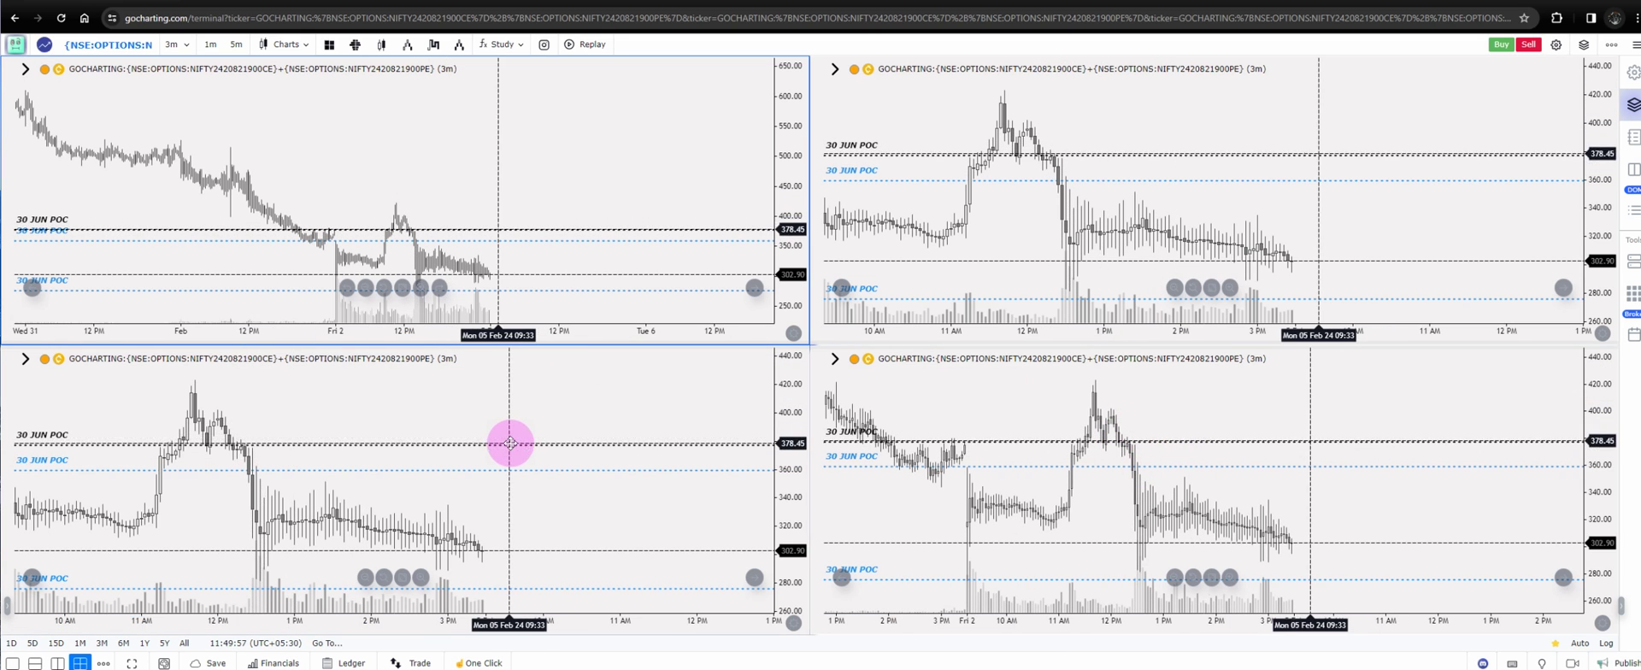
scroll(500, 436, down, 2)
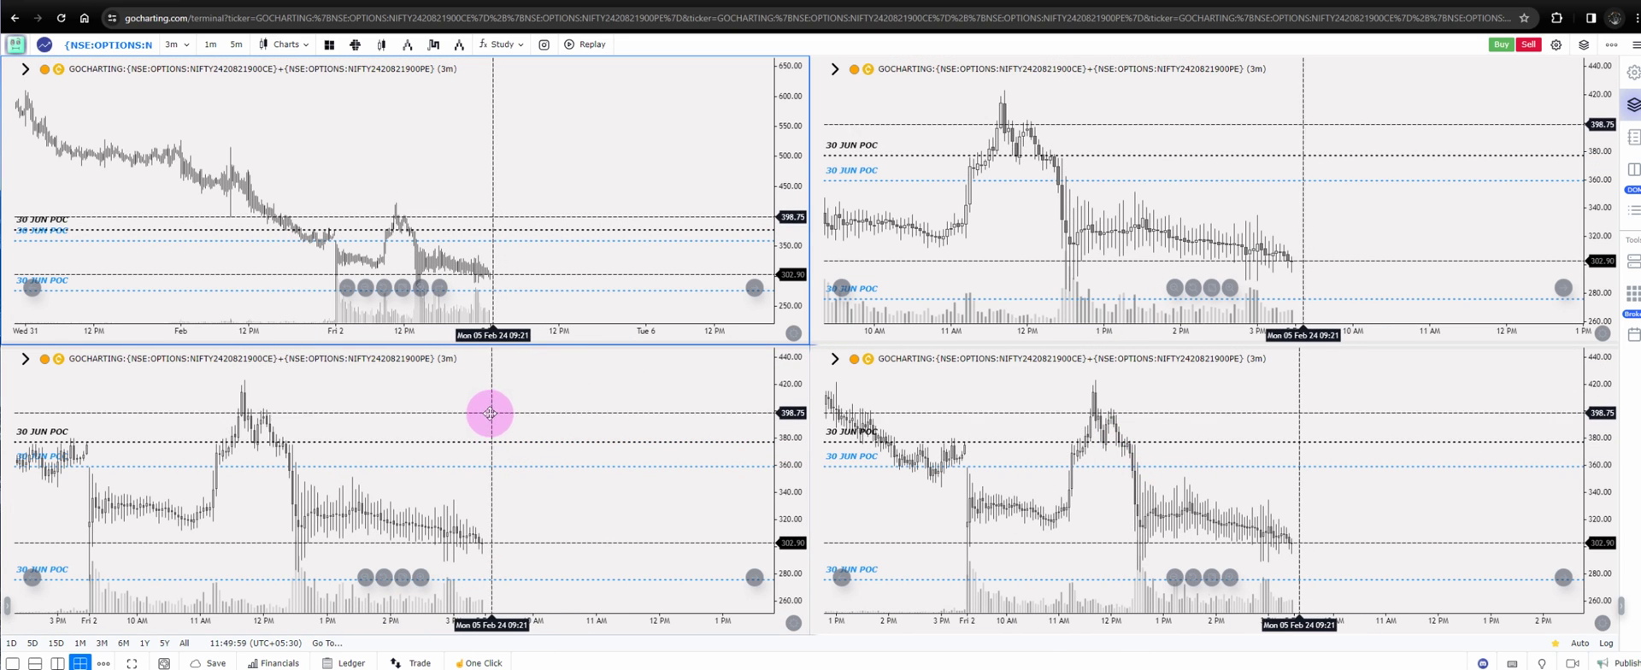
Step: Load the NIFTY 08 FEB WEEKLY 21900 CE option into the upper-right chart of the four-chart layout
click(896, 158)
click(1018, 215)
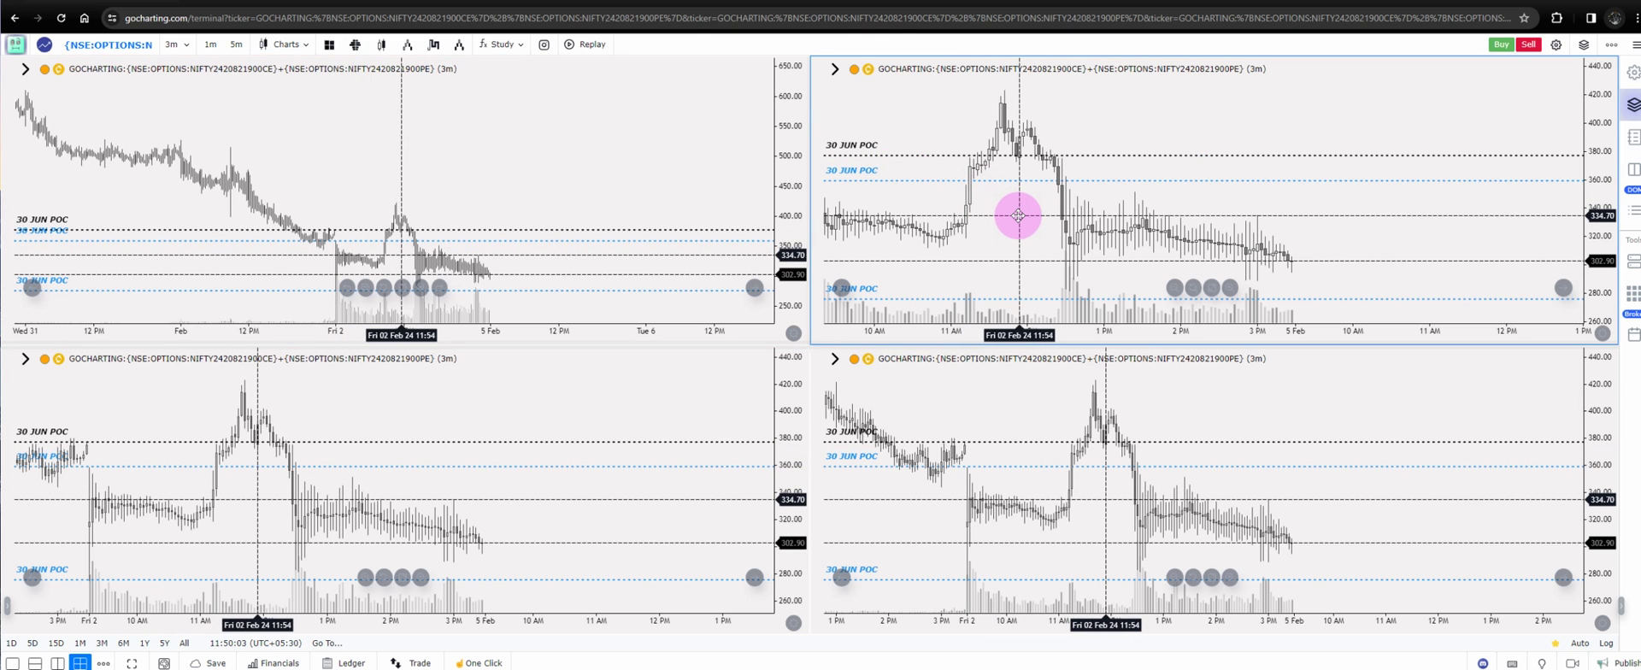
key(Delete)
click(144, 50)
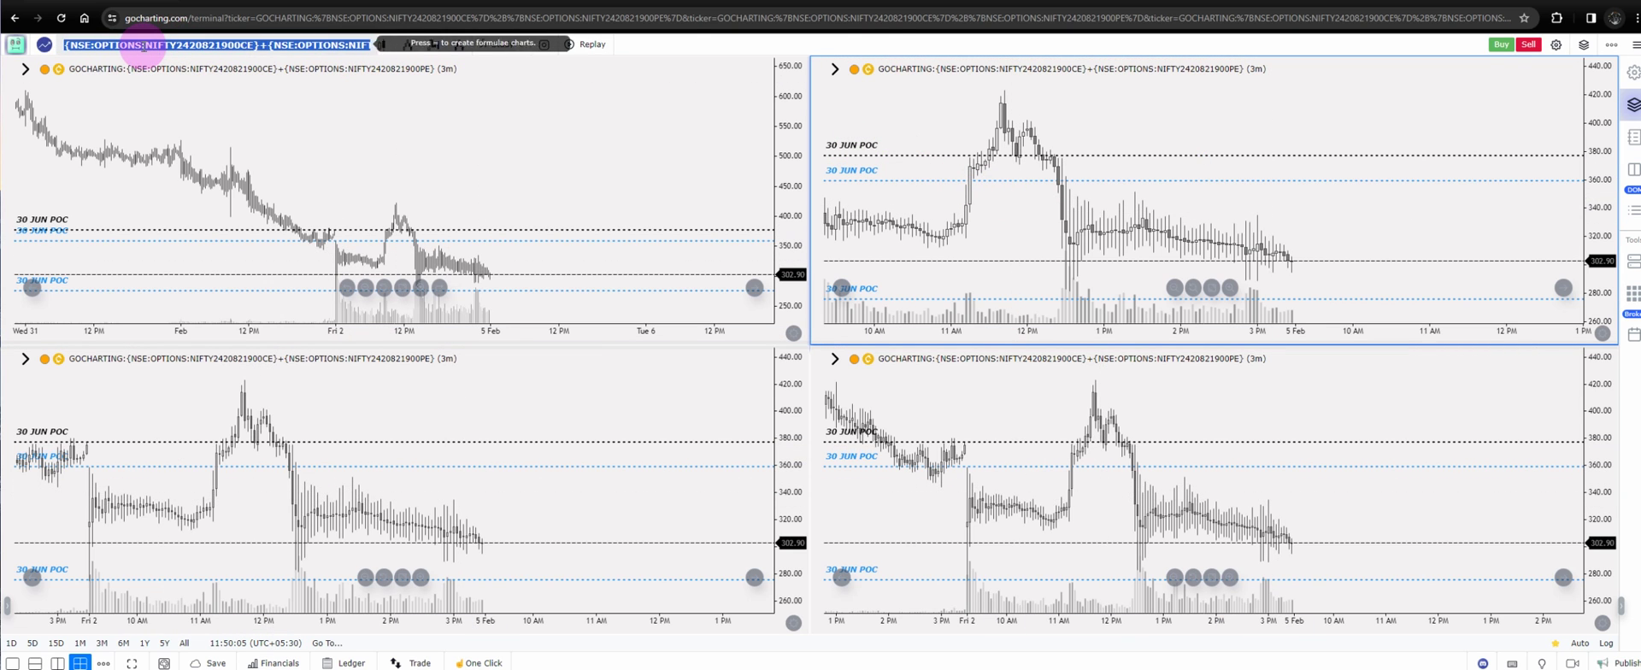
text(21900)
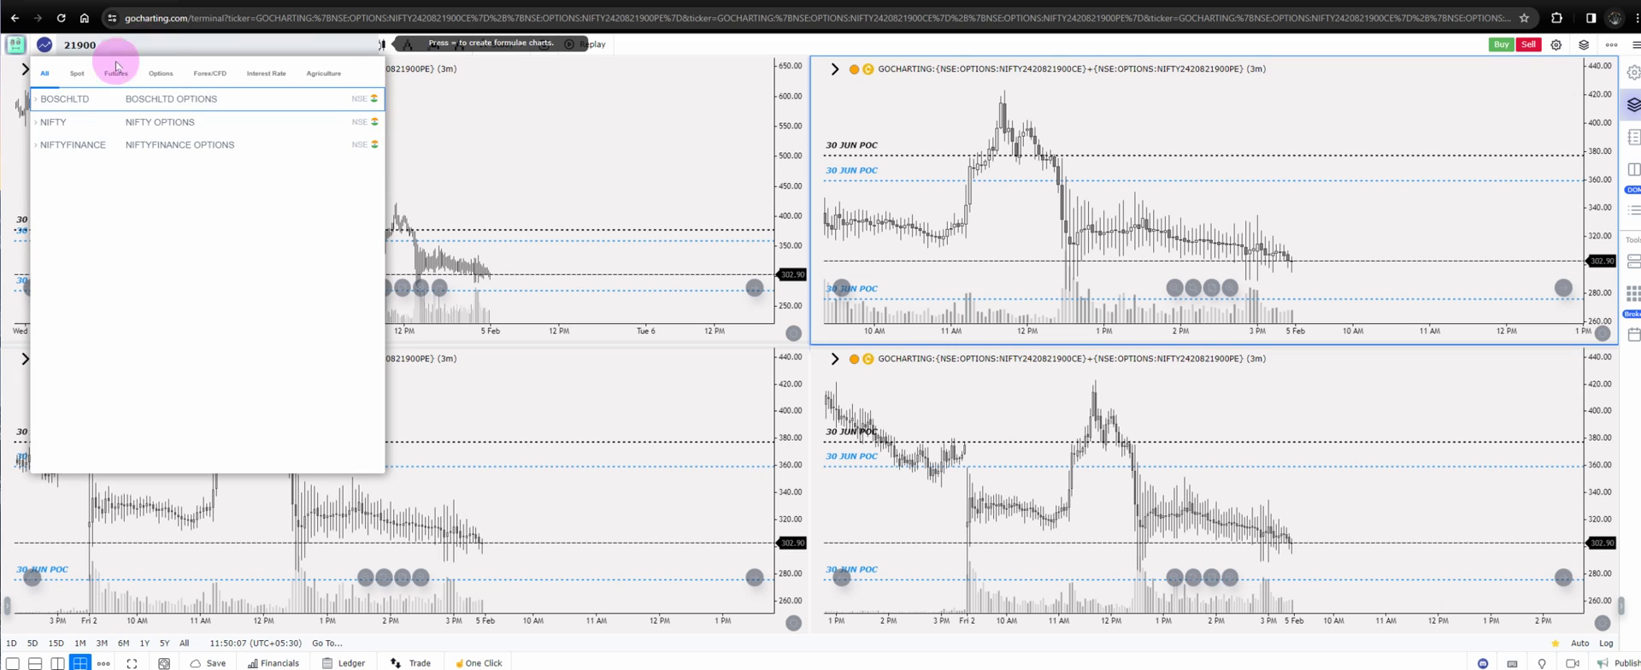
click(60, 125)
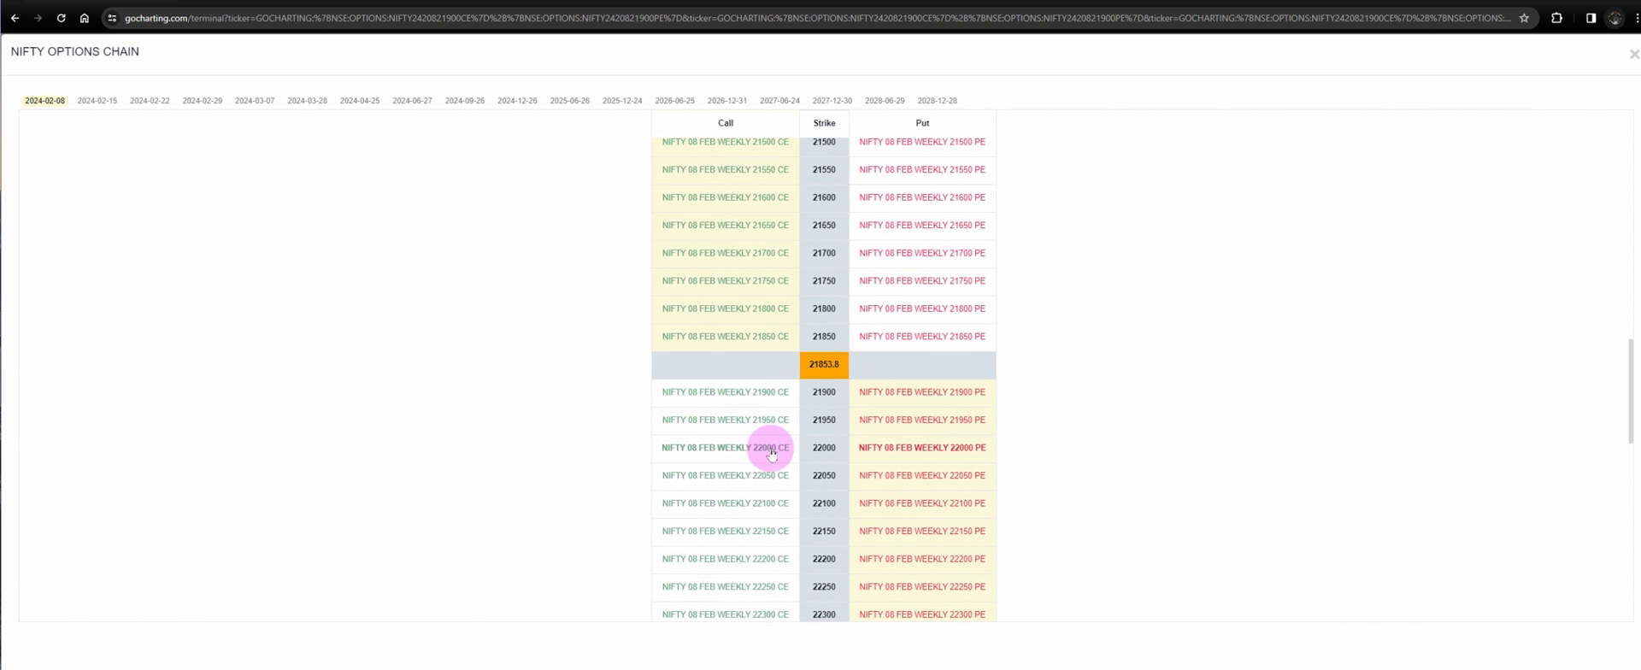
click(752, 397)
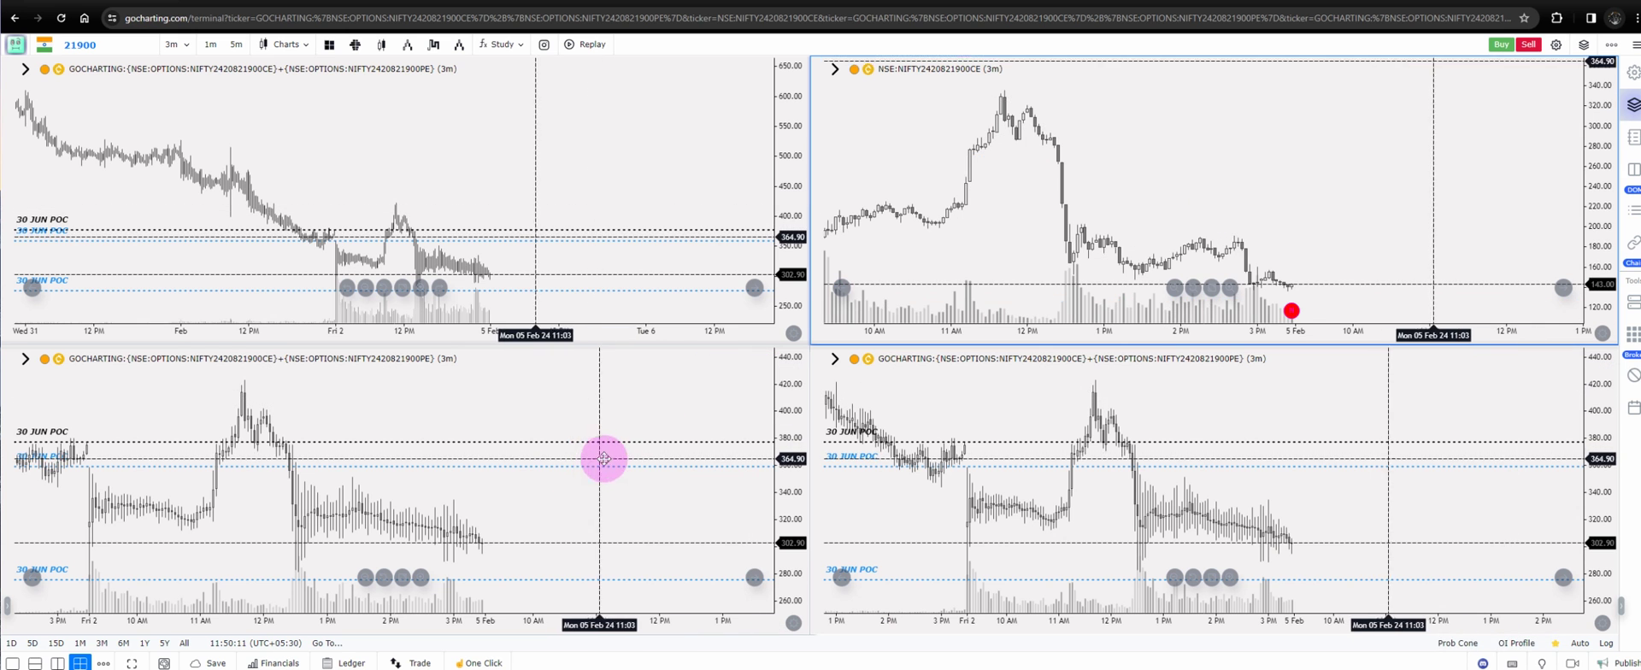
Step: Load the NIFTY 08 FEB WEEKLY 21900 PE option into the lower-left chart of the four-chart layout
text(21900)
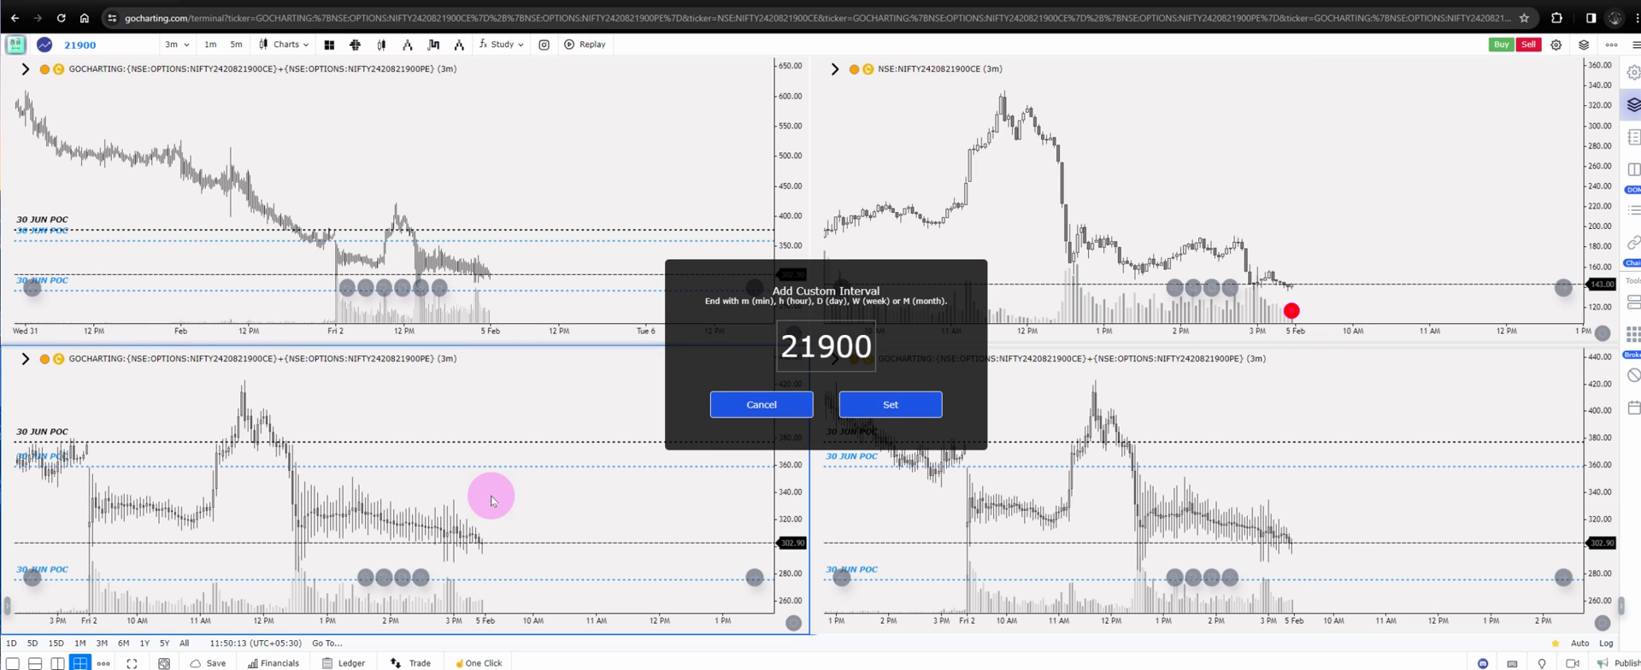
click(776, 406)
click(130, 44)
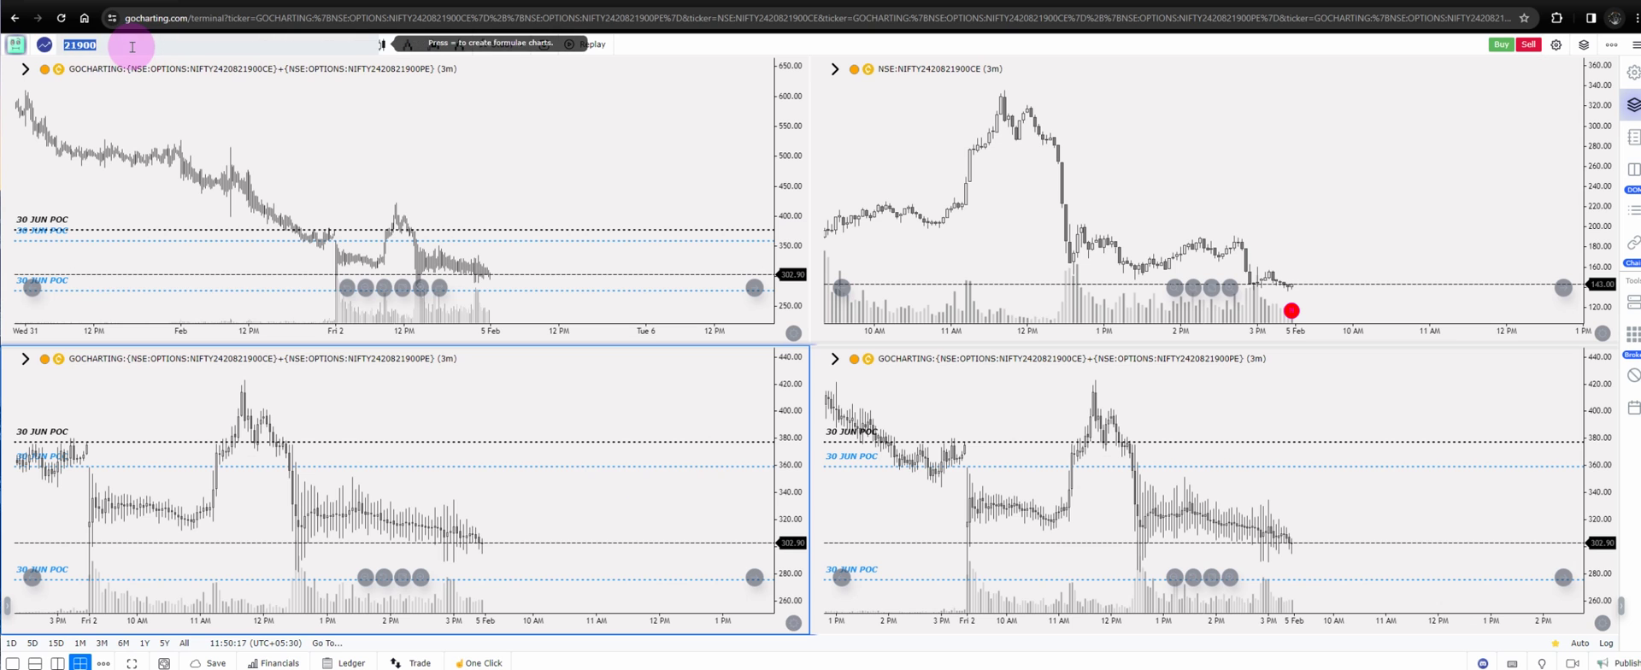
text(21900)
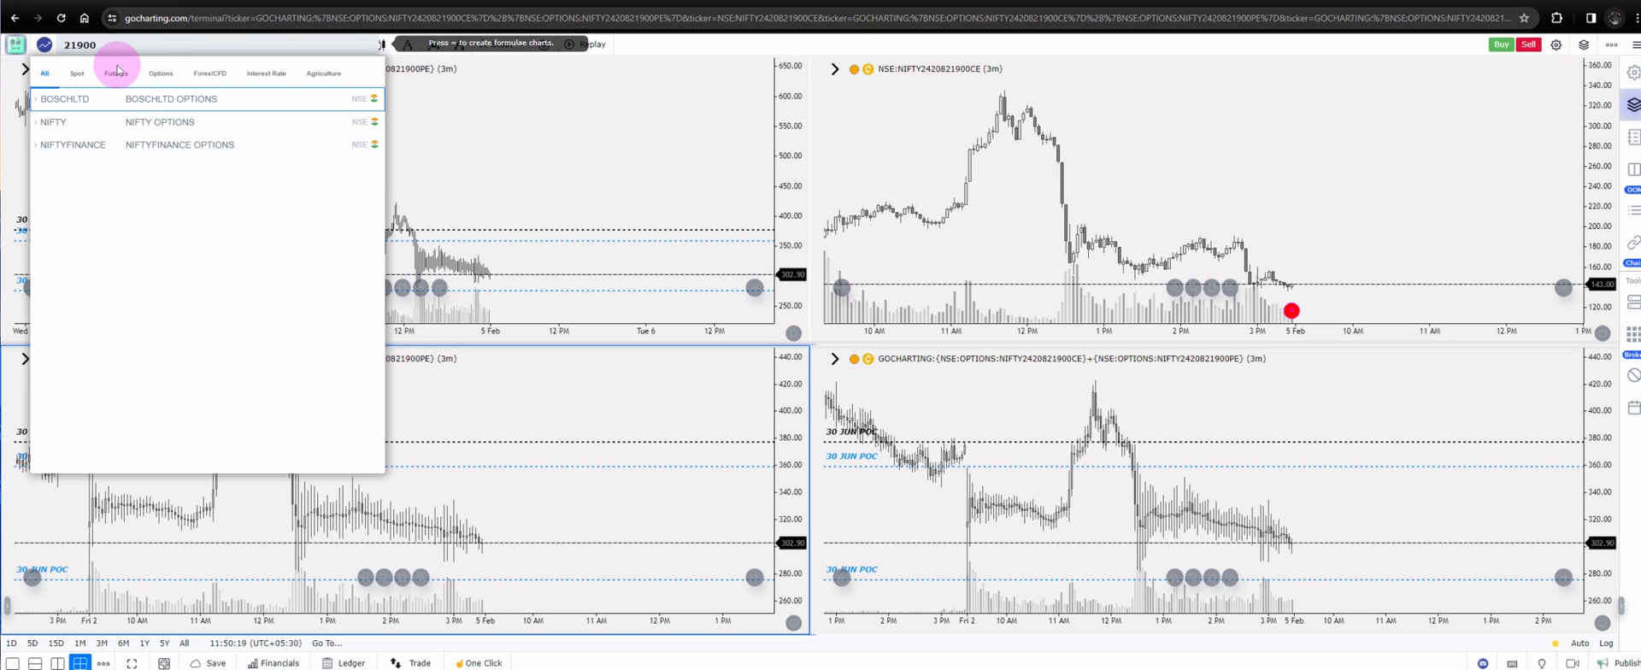
click(111, 121)
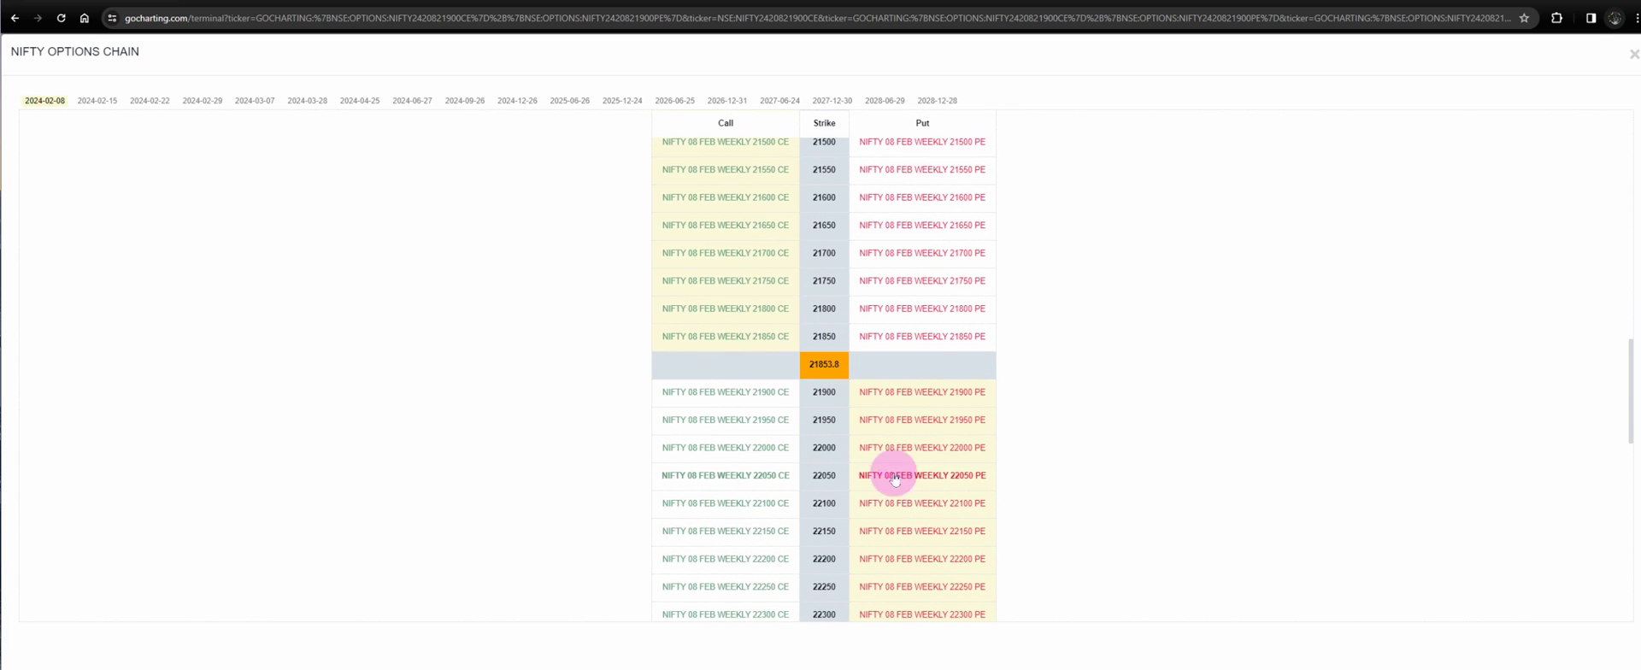
click(907, 389)
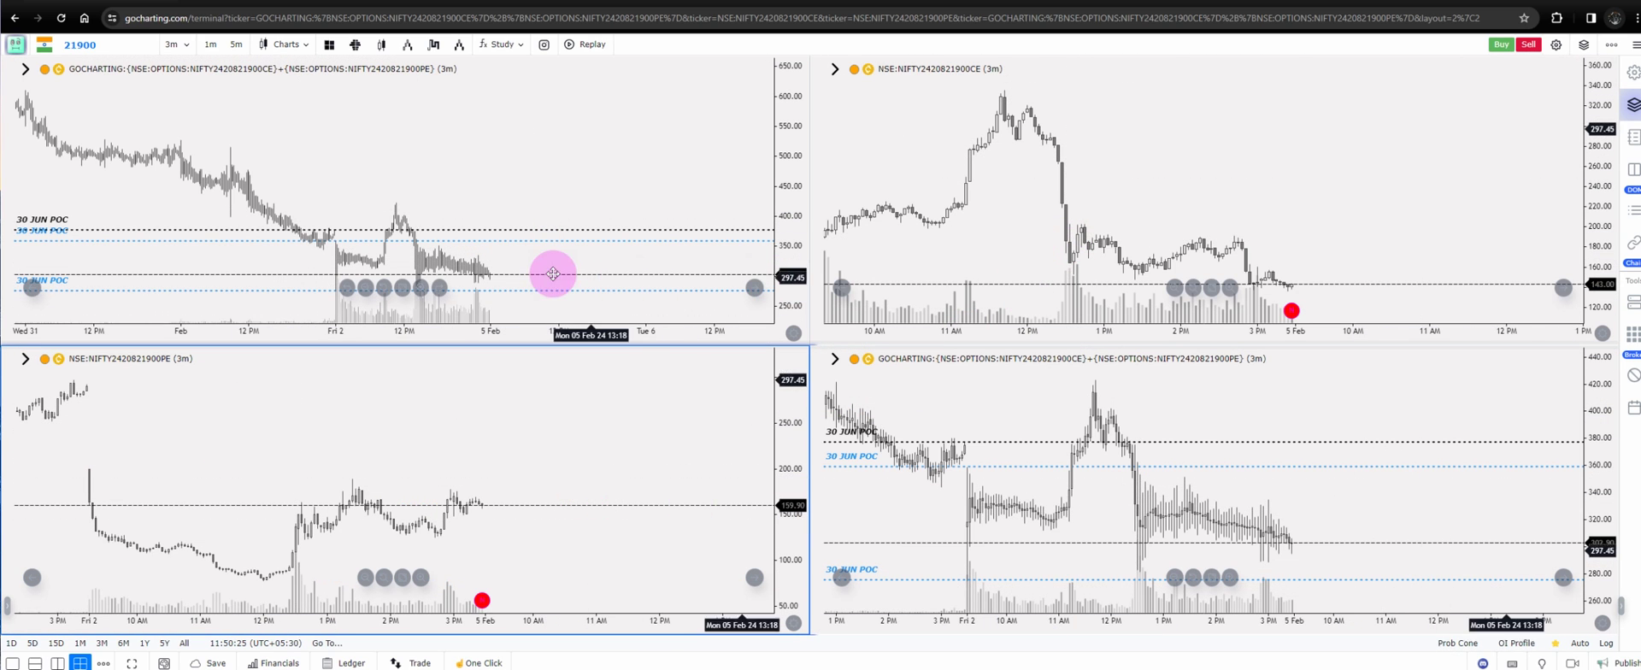
Step: Load the NIFTY 50 spot index into the lower-right chart of the four-chart layout
scroll(550, 256, up, 2)
scroll(549, 256, up, 2)
click(1066, 511)
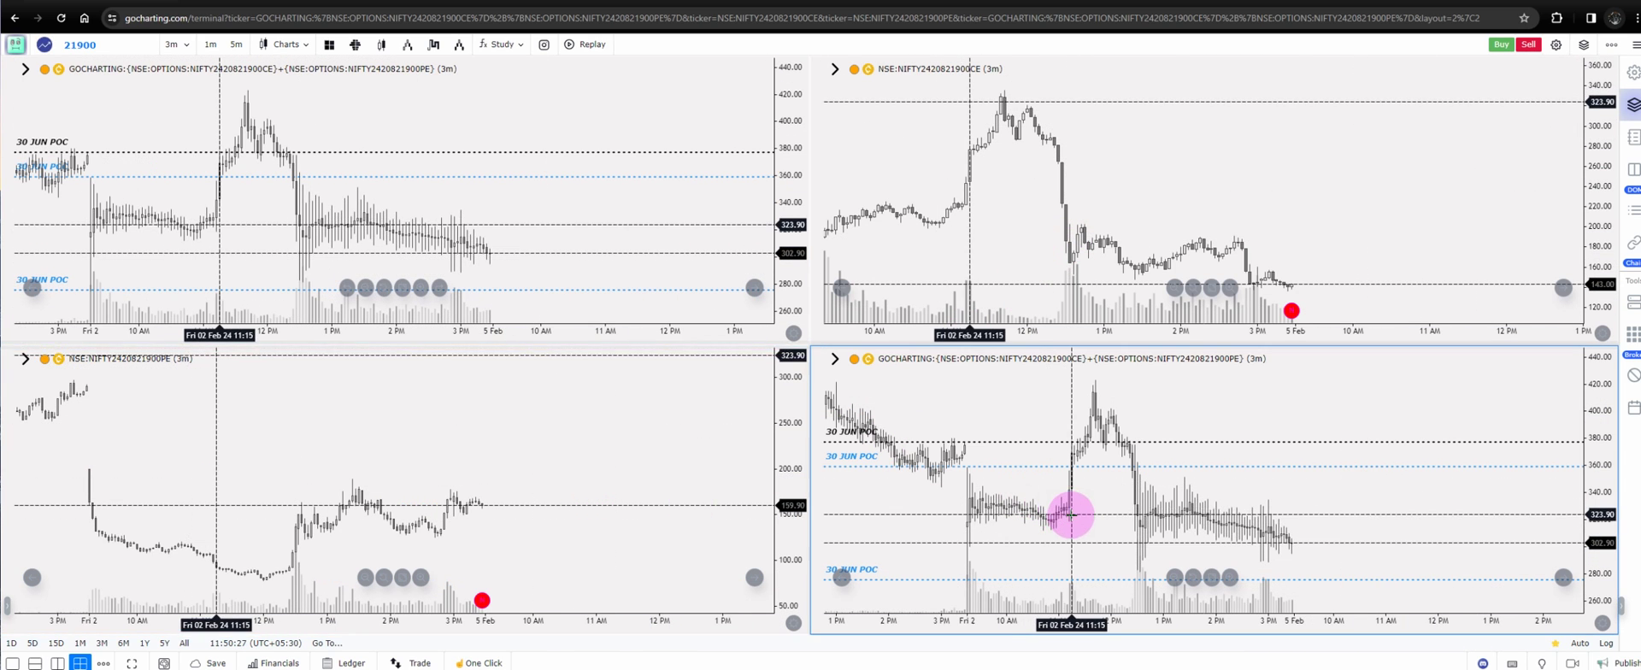
click(106, 49)
text(NIFT)
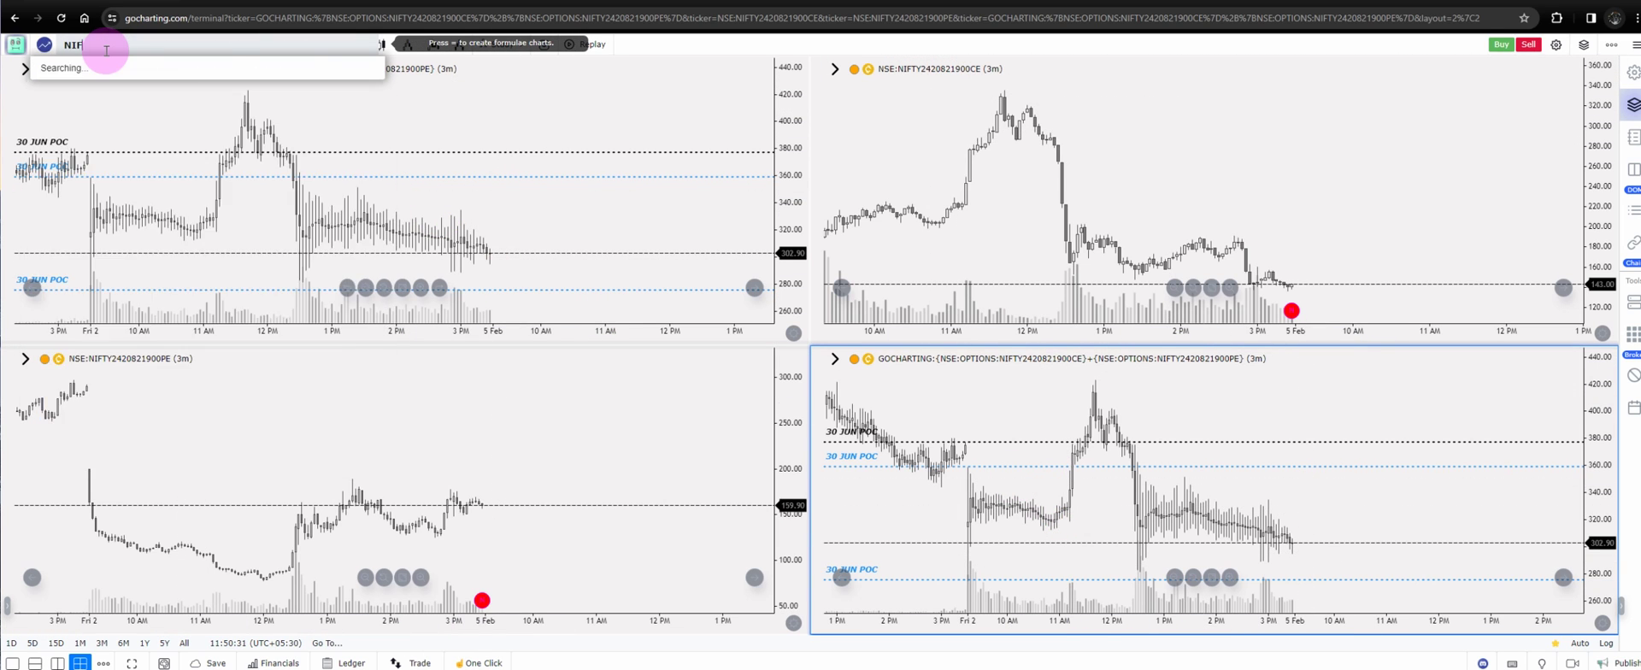
text(Y)
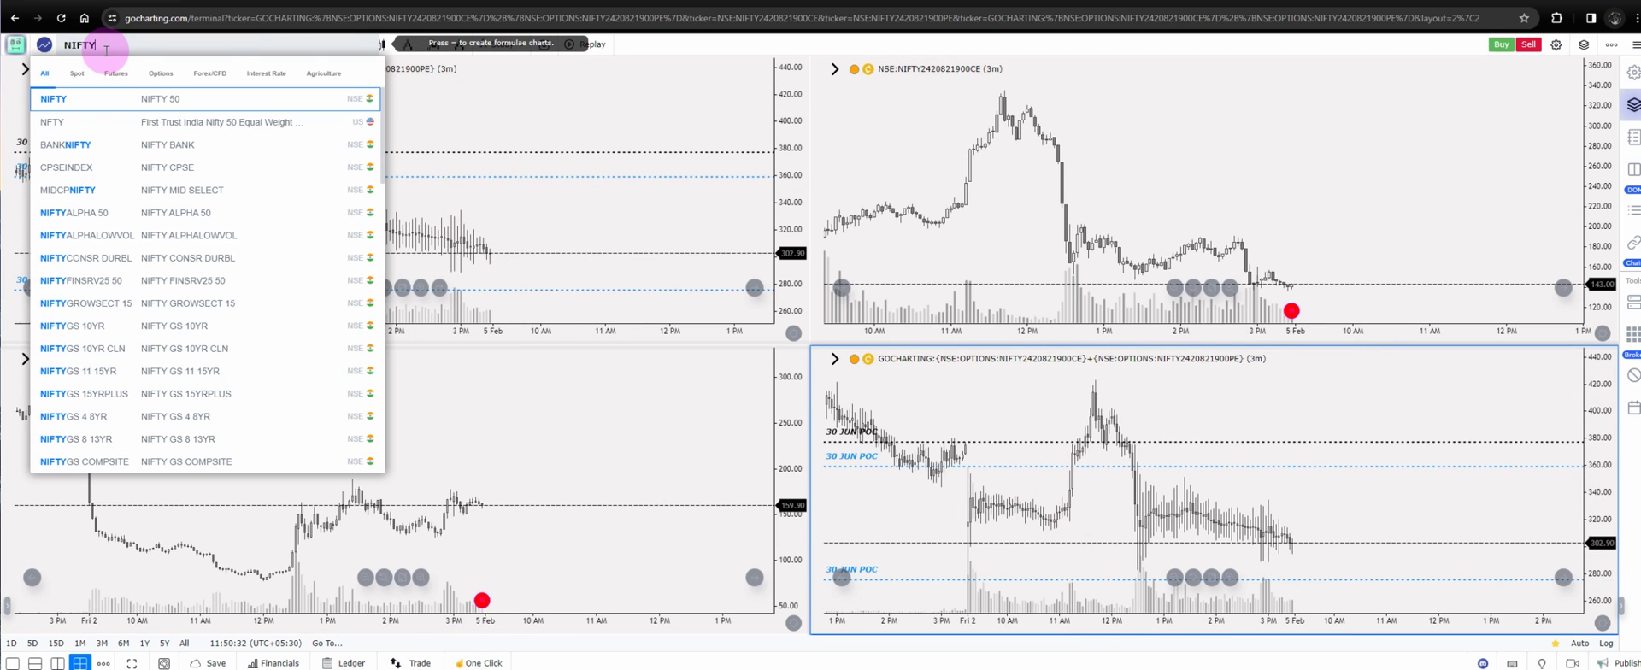
click(92, 104)
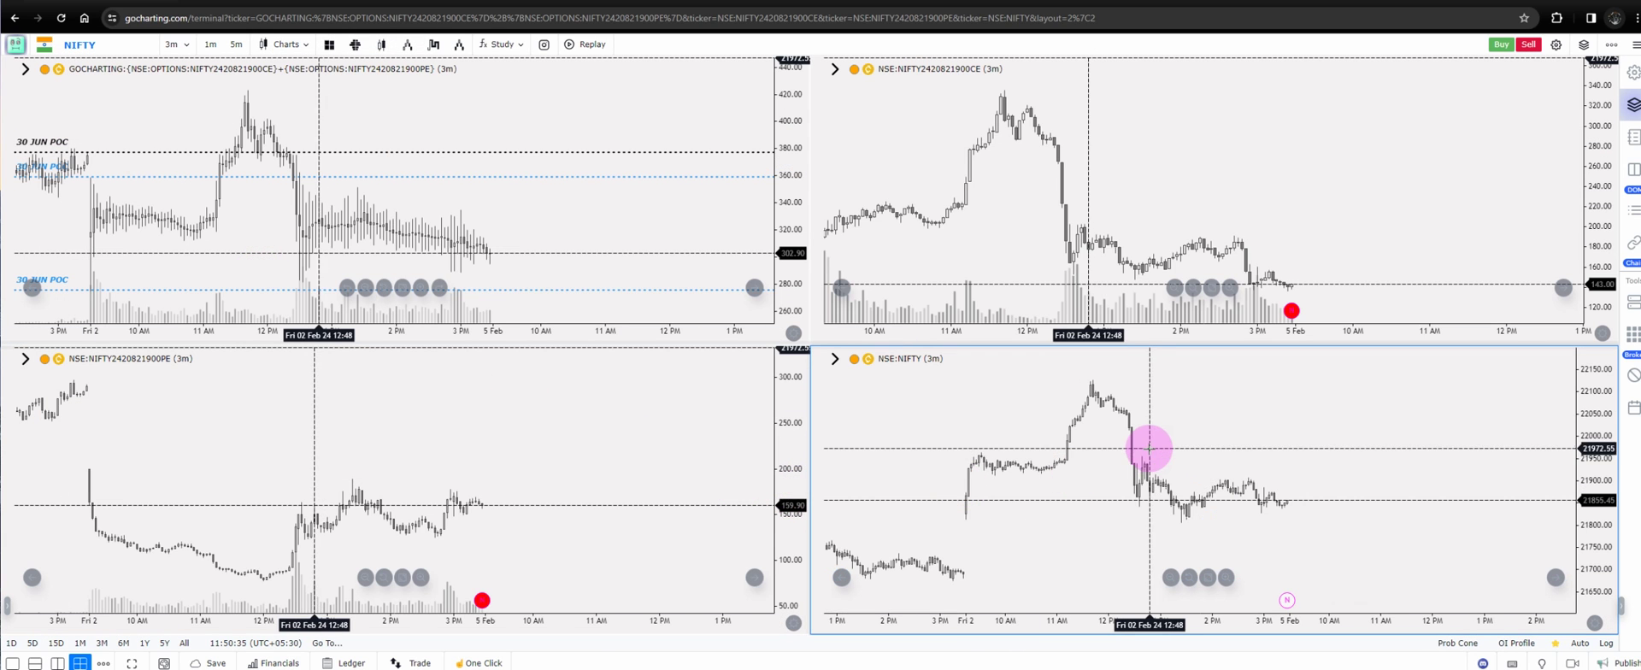
Step: Compare the 2 February price moves across the straddle, call, put and NIFTY charts
scroll(1147, 489, up, 2)
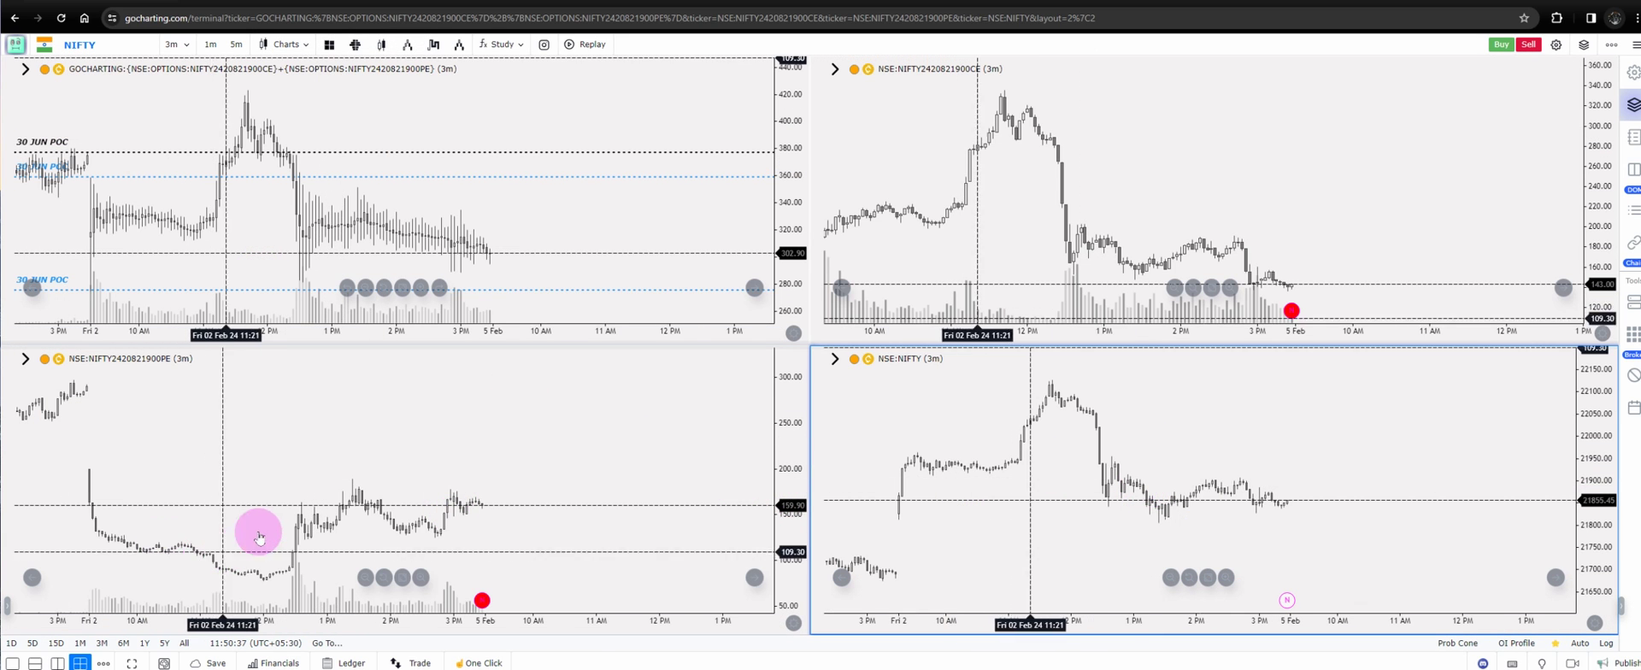
scroll(298, 510, up, 2)
scroll(458, 245, up, 3)
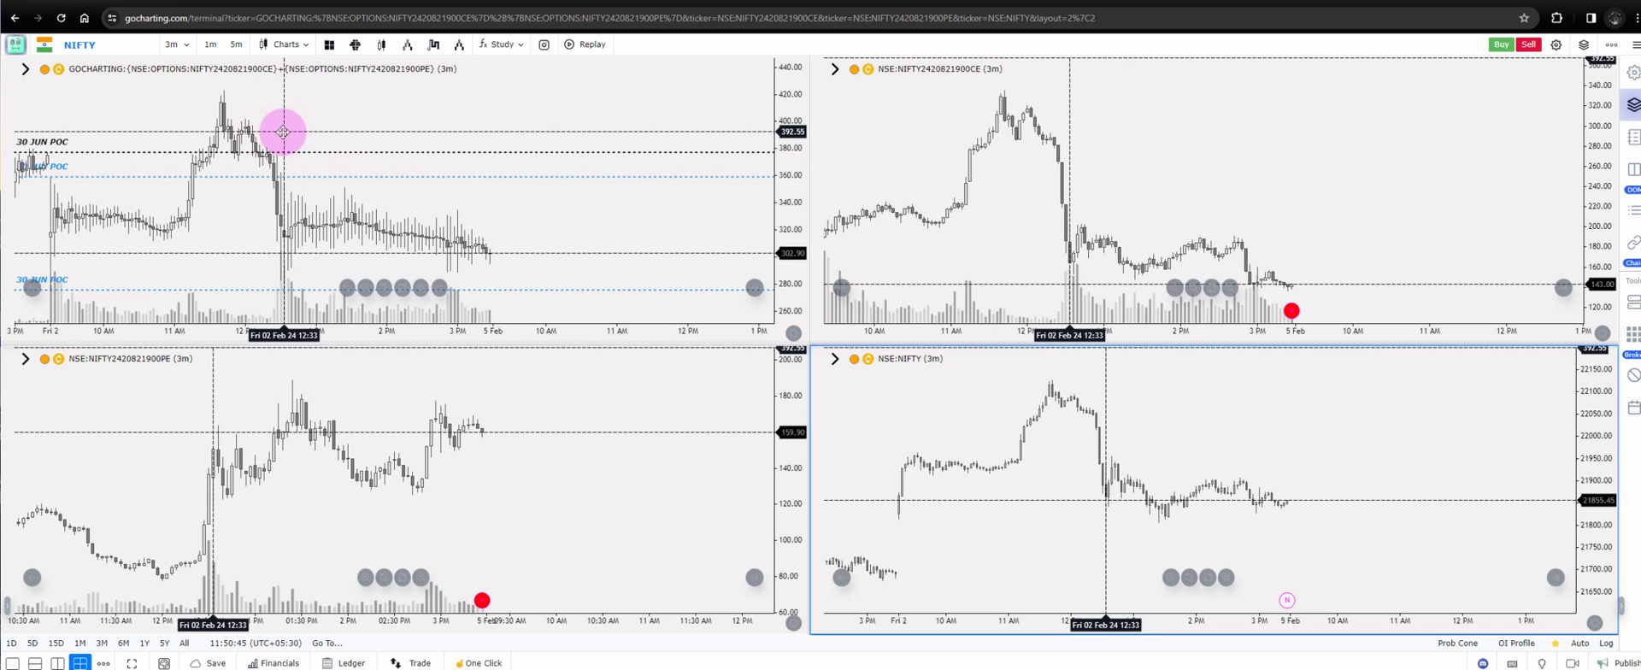
scroll(214, 209, down, 2)
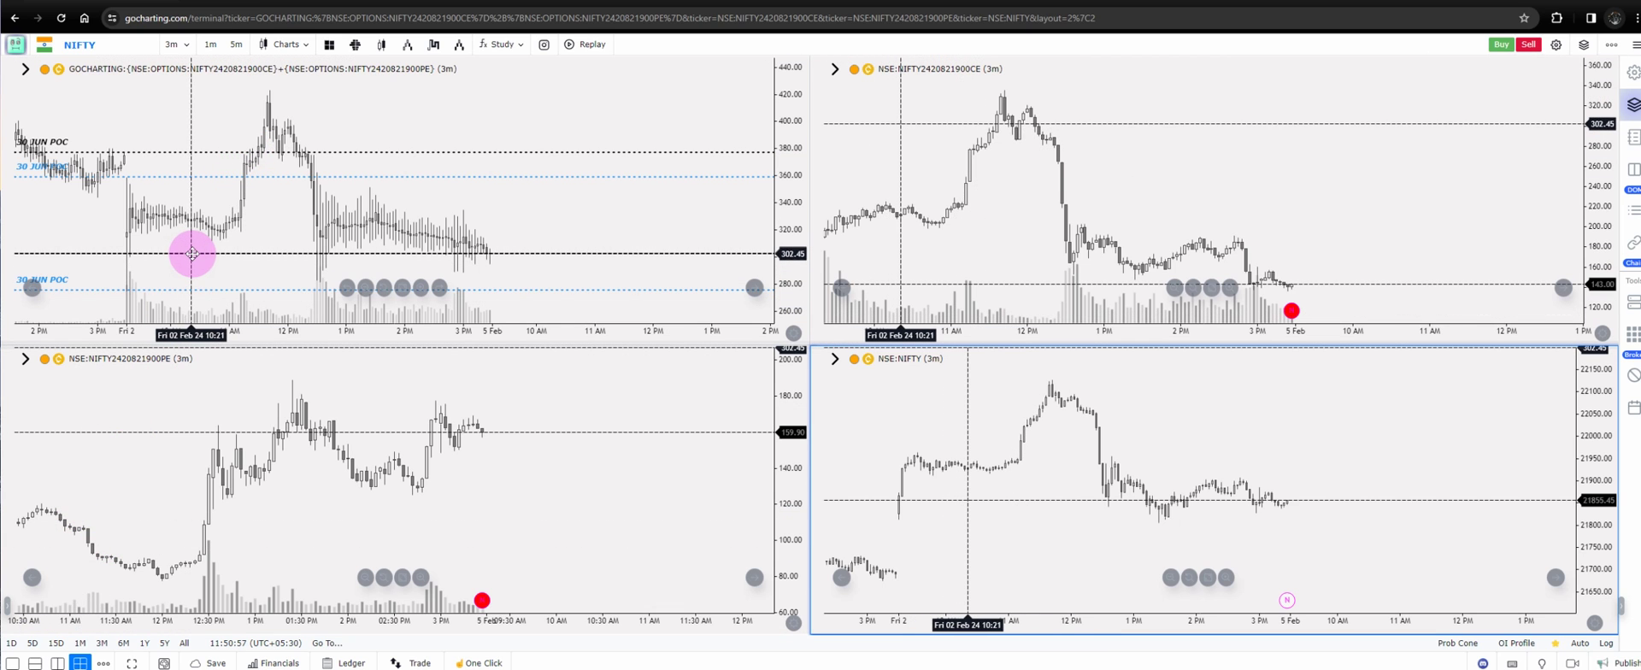
scroll(202, 459, down, 3)
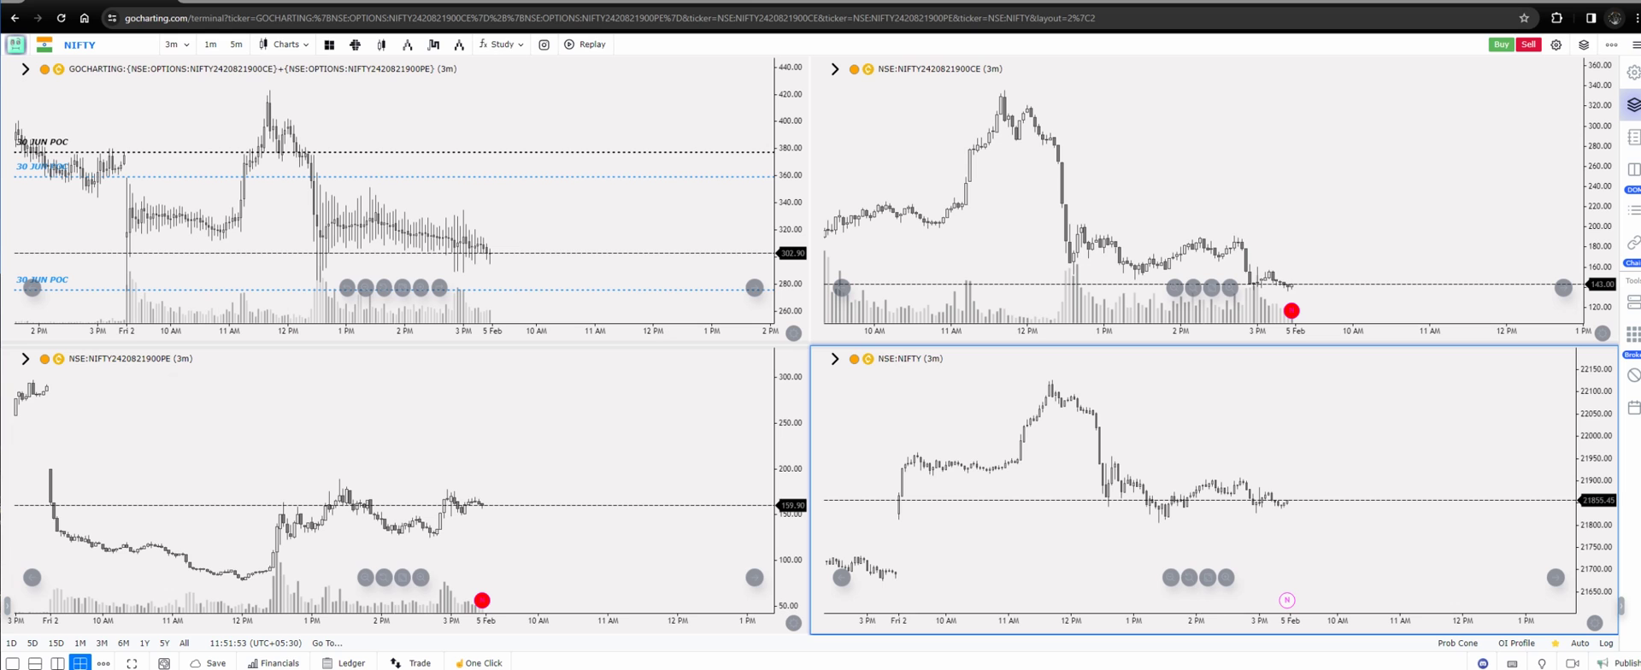
Step: Switch to the full single-chart layout and delete the horizontal level lines from the 21900 straddle chart
click(13, 663)
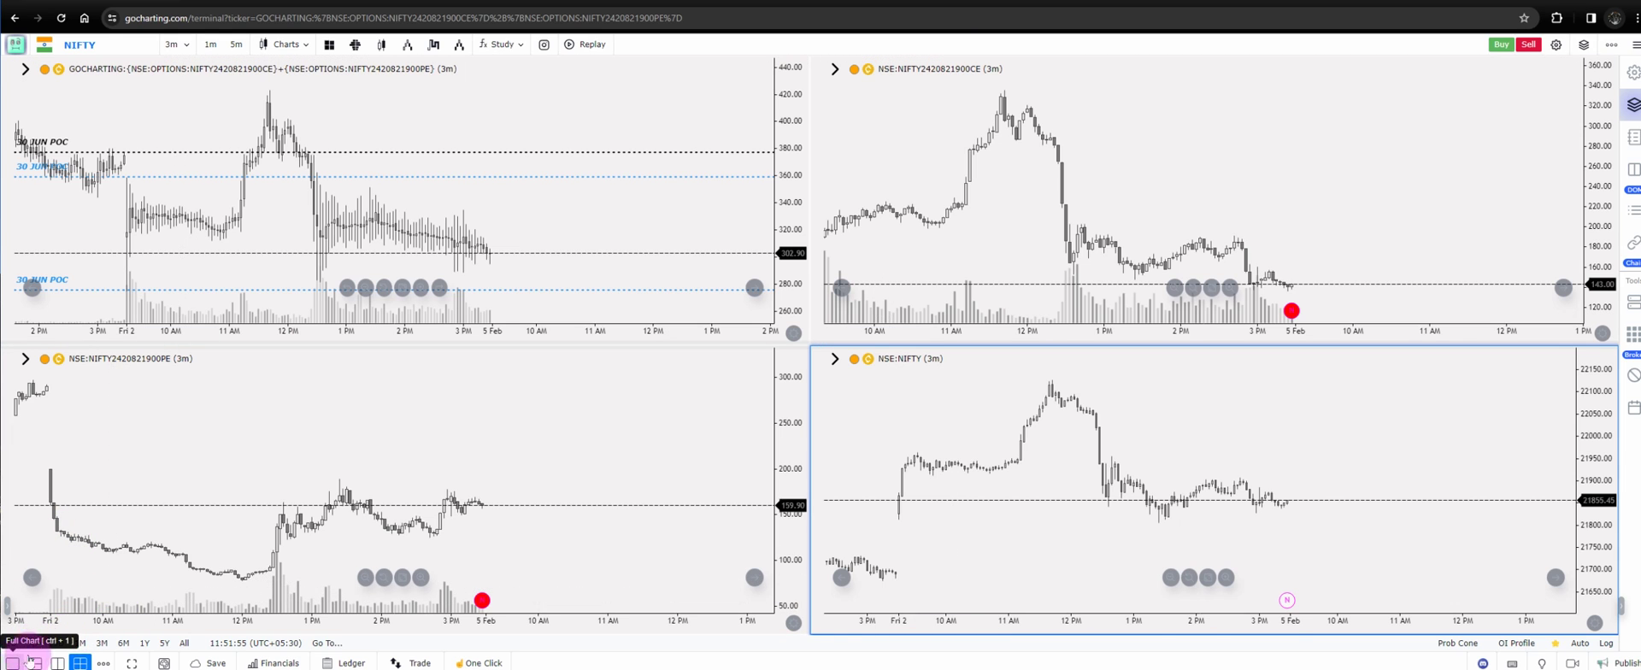
click(414, 302)
drag(415, 301, 443, 245)
drag(471, 395, 458, 575)
key(Delete)
scroll(571, 371, down, 5)
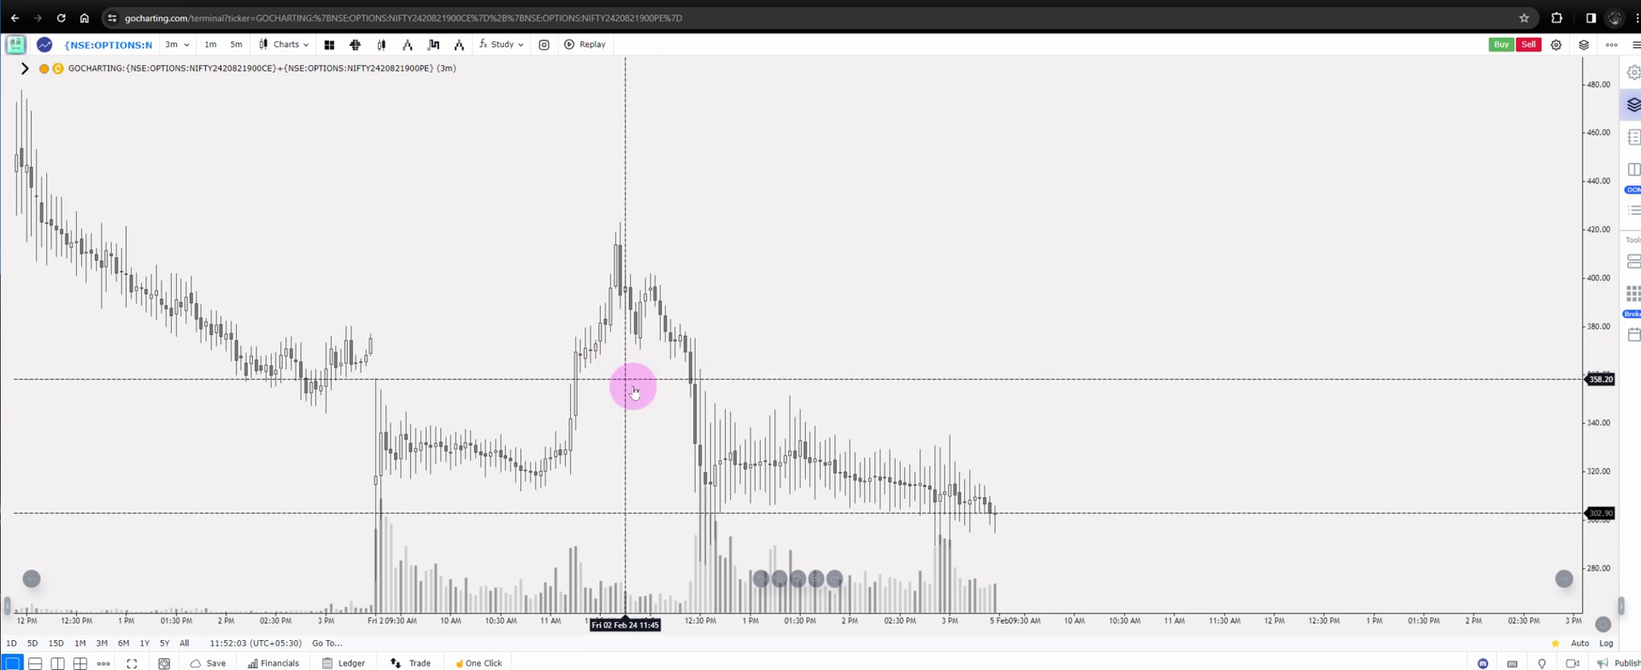
Step: Replace the straddle formula in the single chart with the NIFTY 50 index
click(119, 45)
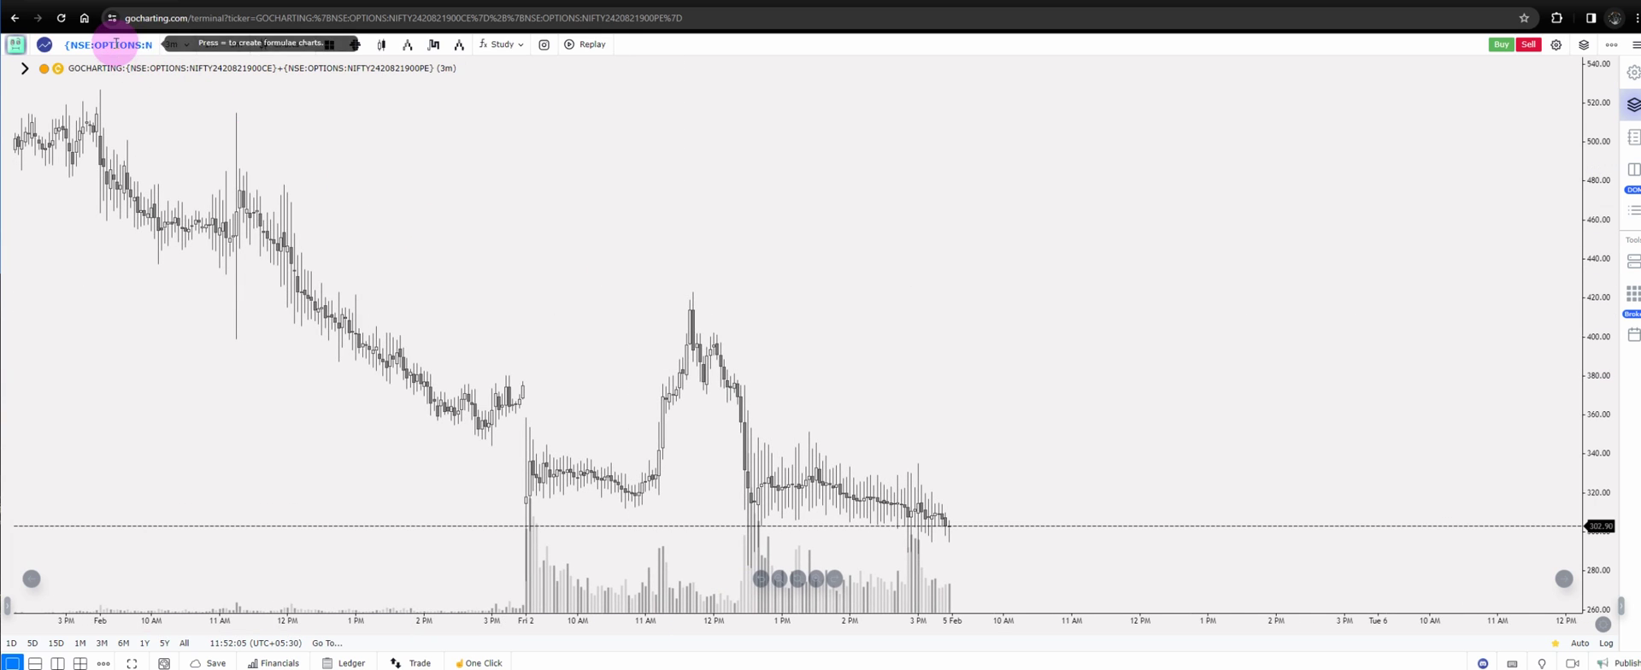
text(NIFTY)
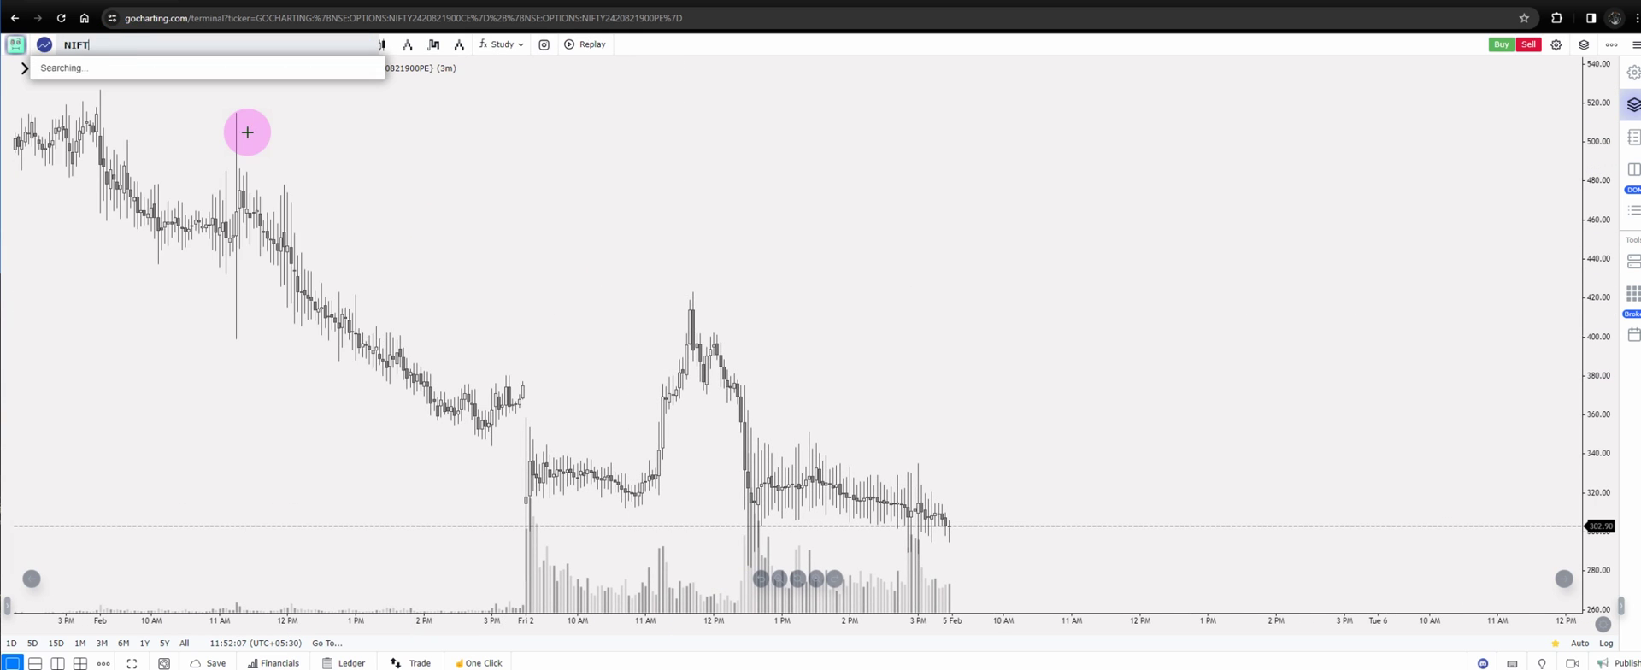
click(198, 97)
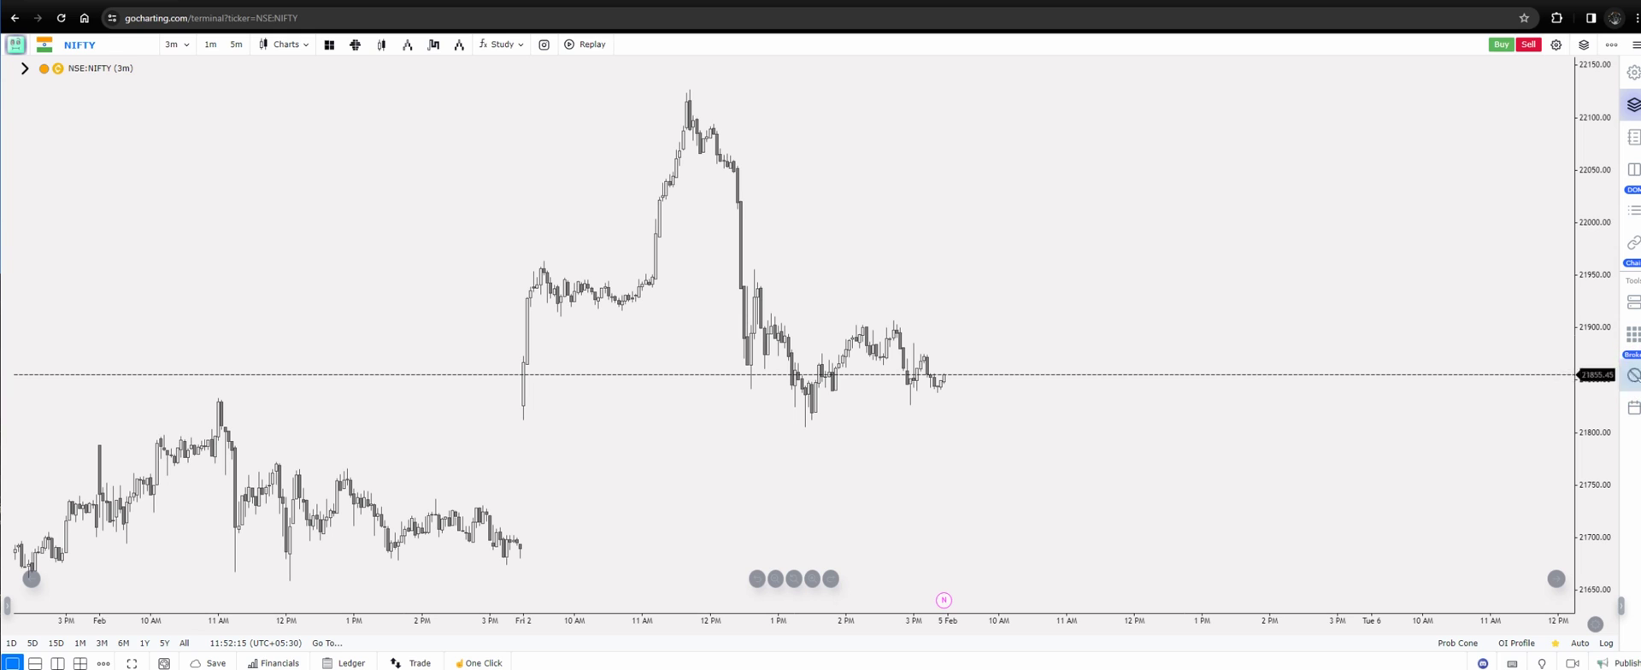
Step: List the expired option contracts for NIFTY 50 and switch the list to strategy-leg selection
click(1633, 376)
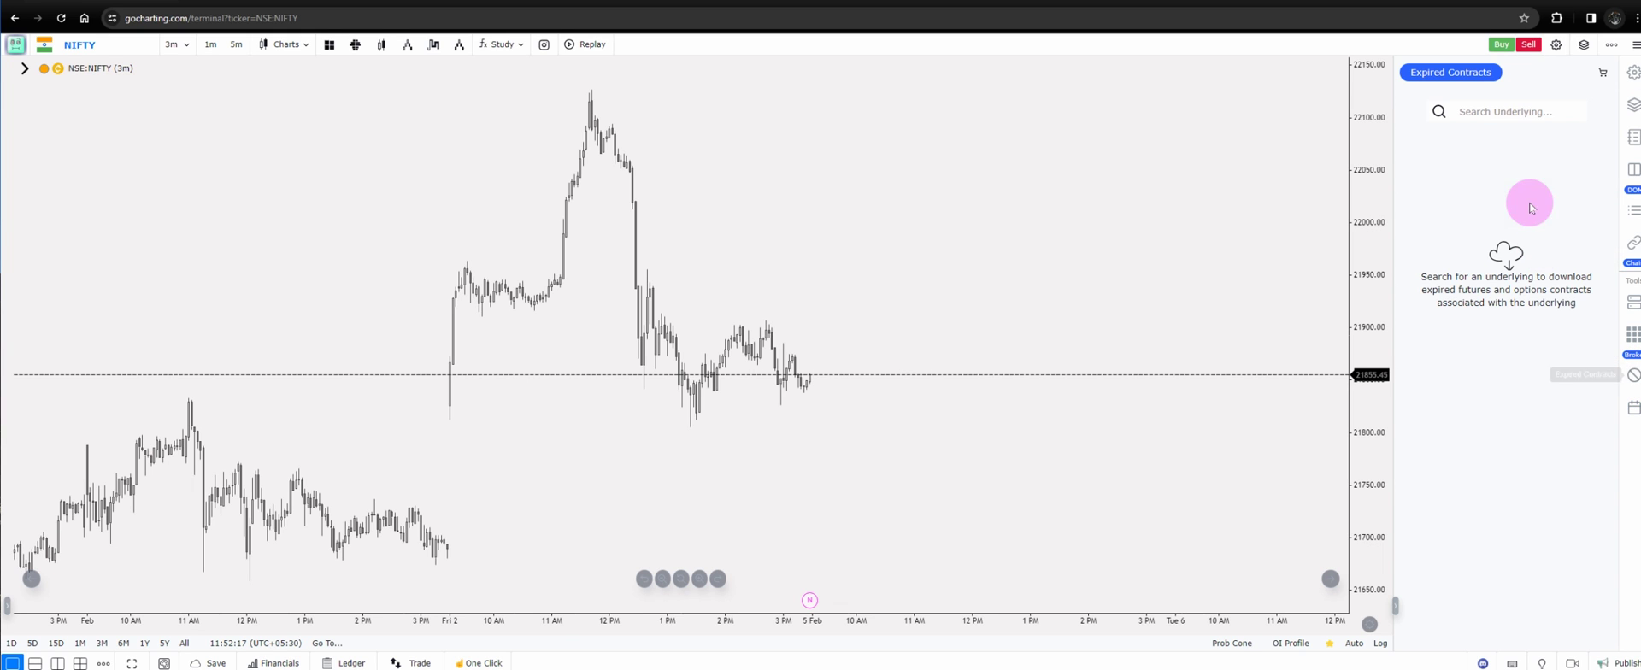
click(1511, 104)
text(NIFTY)
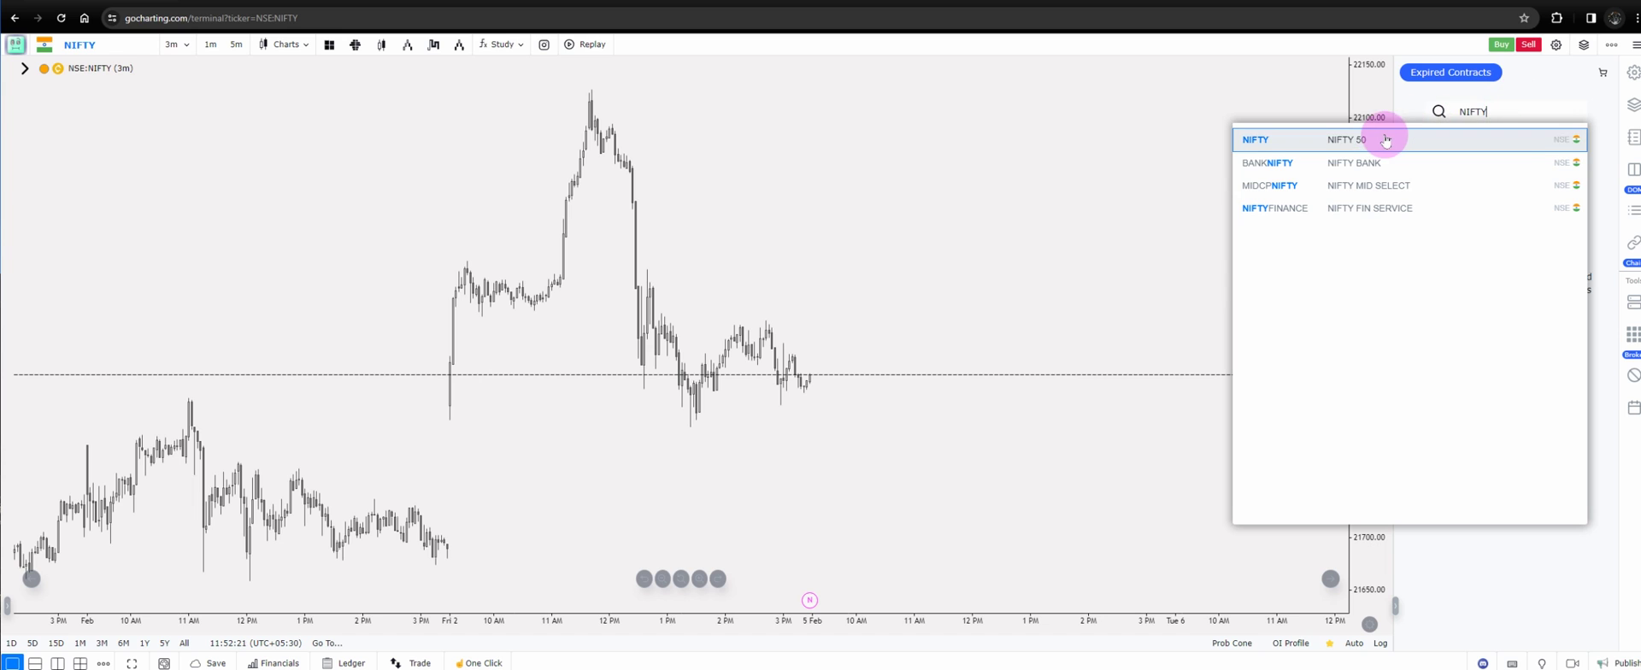
click(1385, 140)
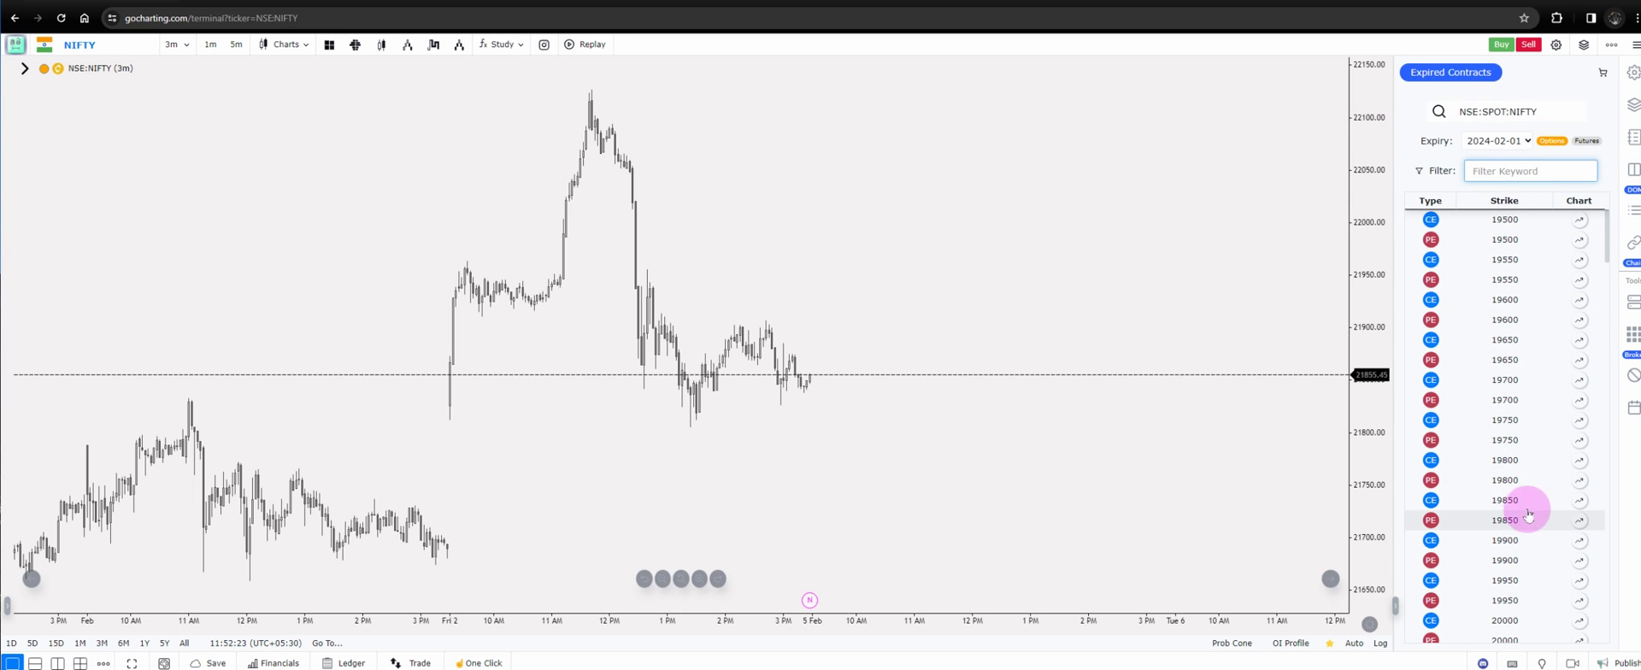
scroll(1509, 435, down, 1)
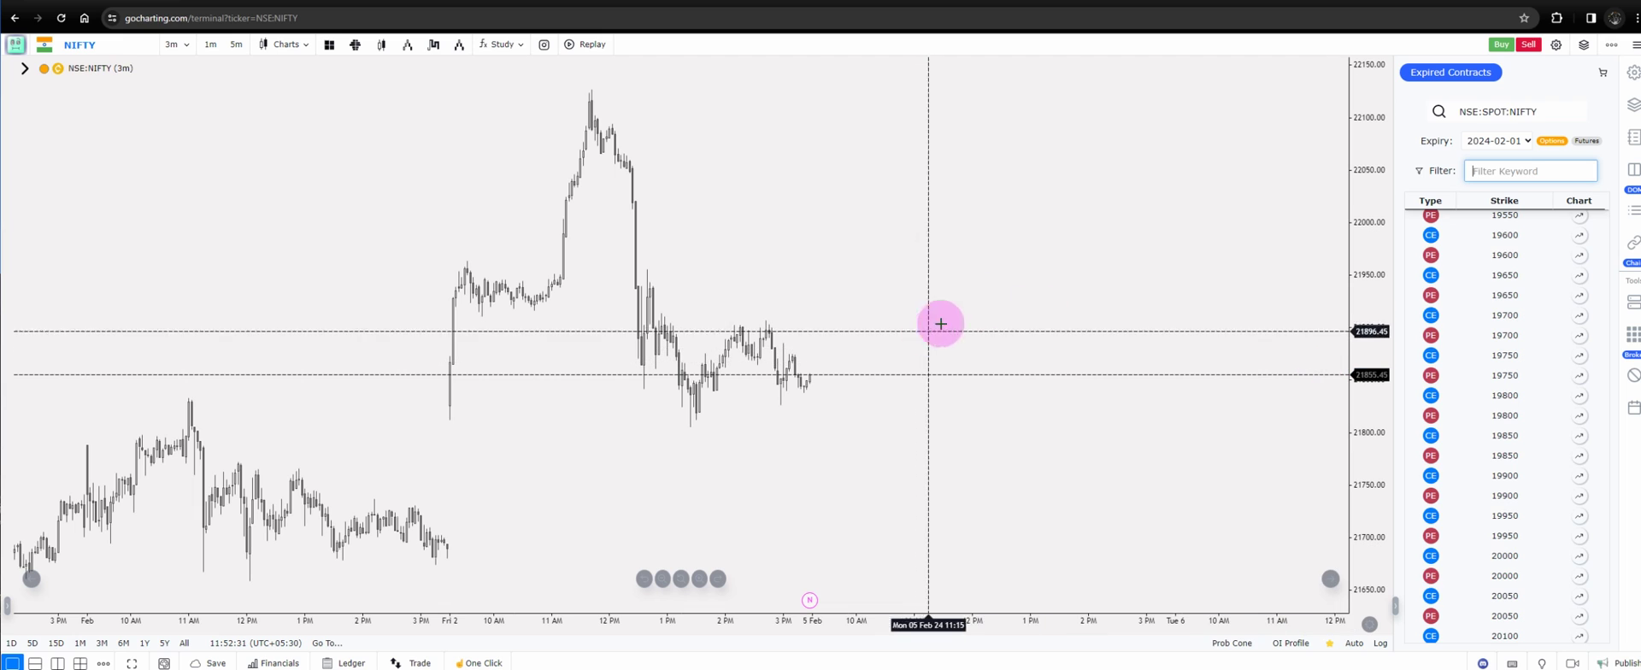
click(1605, 75)
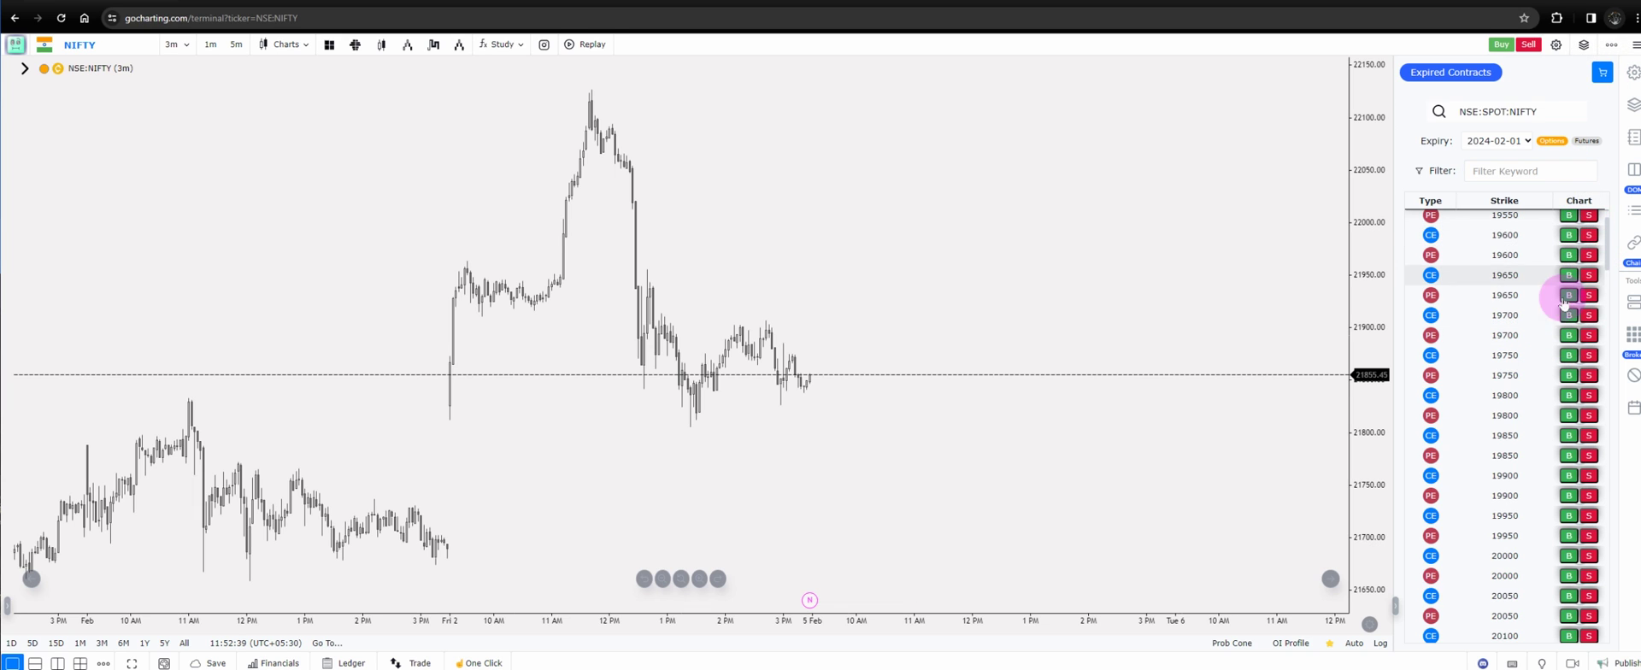
Step: Chart a short straddle from the expired NIFTY 19800 CE and PE, inspect it, and dismiss its strategy legs
click(1590, 397)
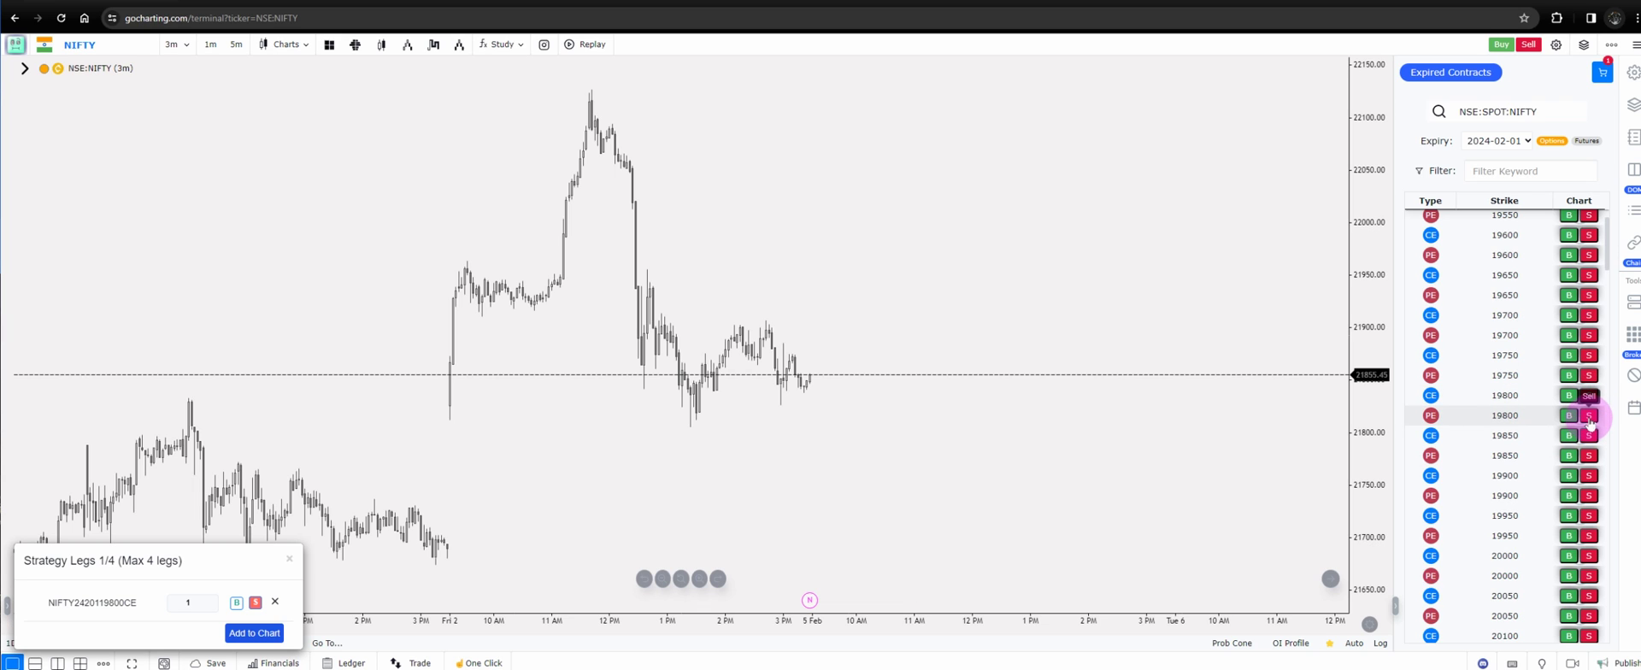
click(1590, 418)
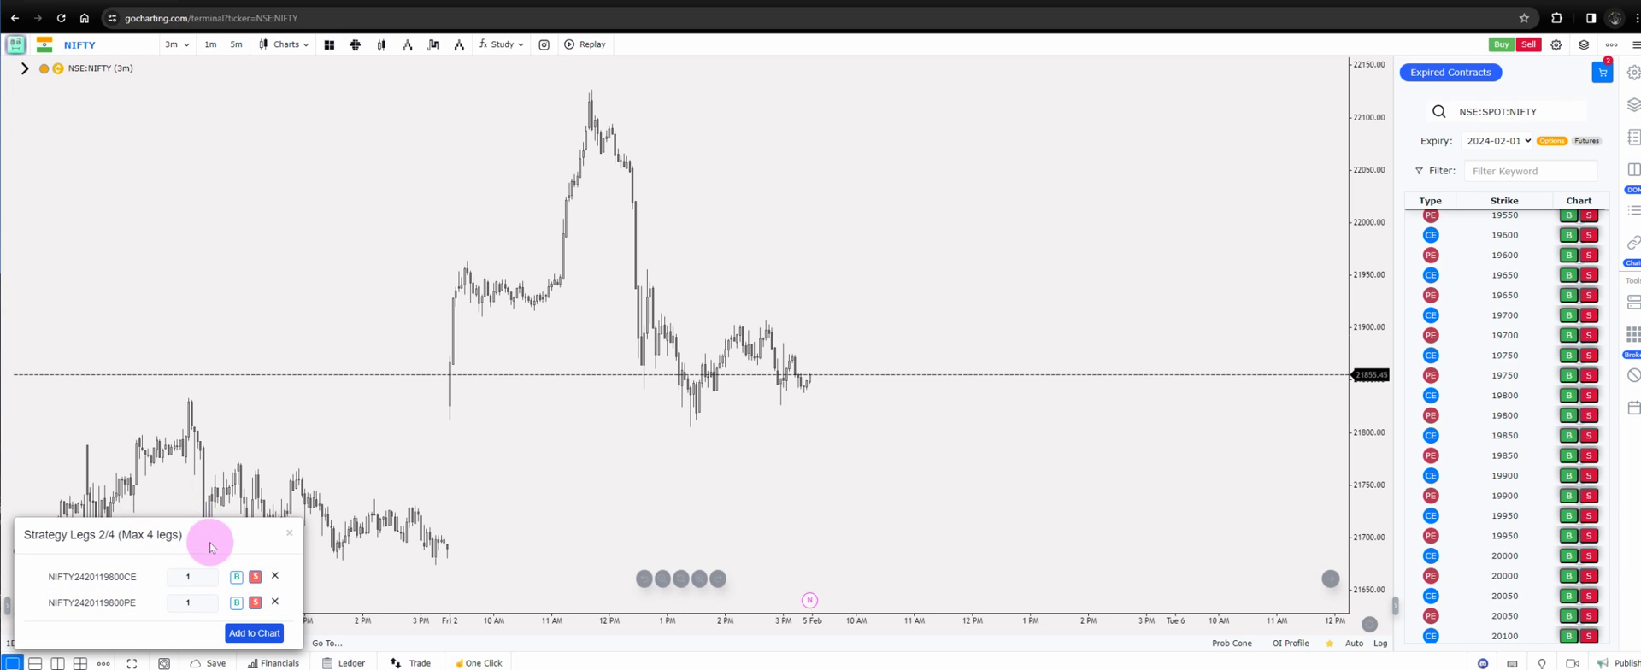
click(273, 628)
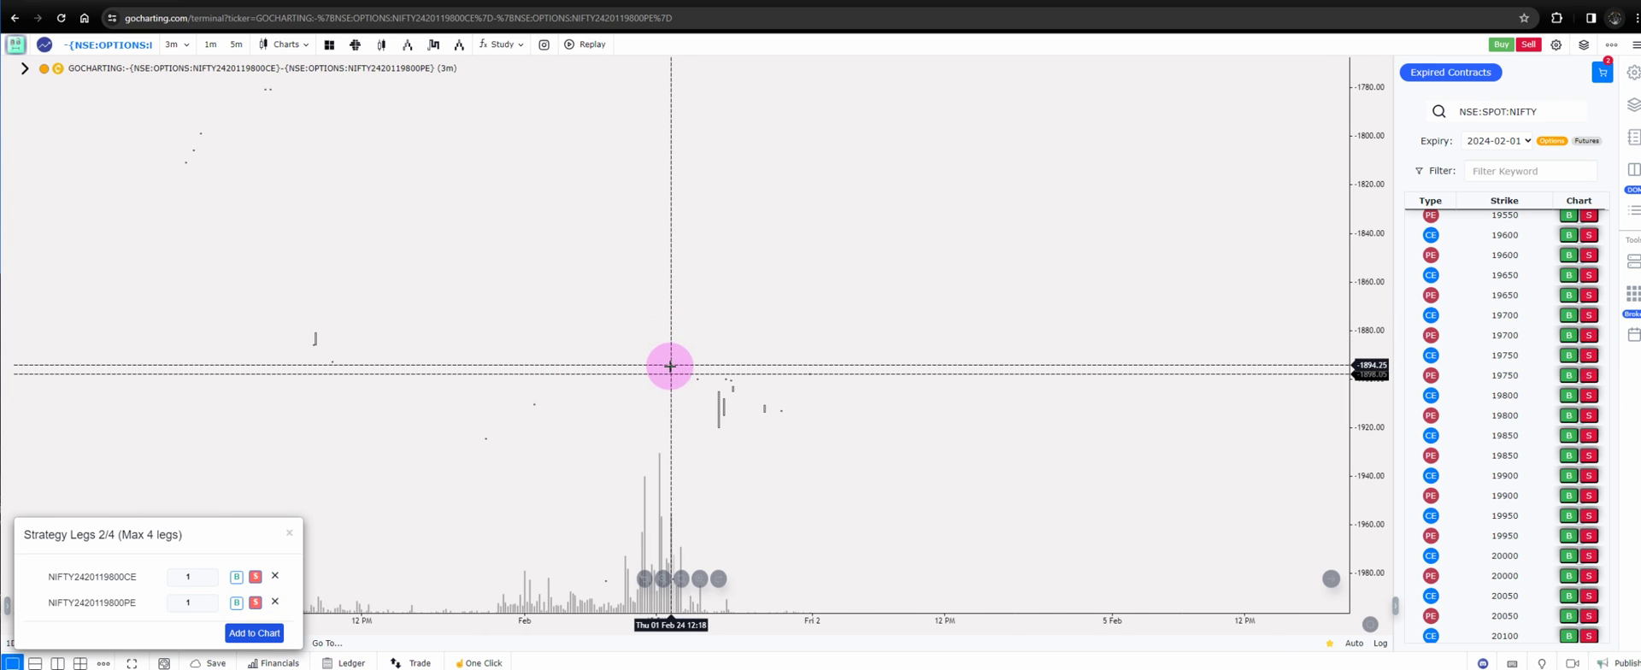
scroll(599, 334, down, 3)
scroll(359, 255, down, 3)
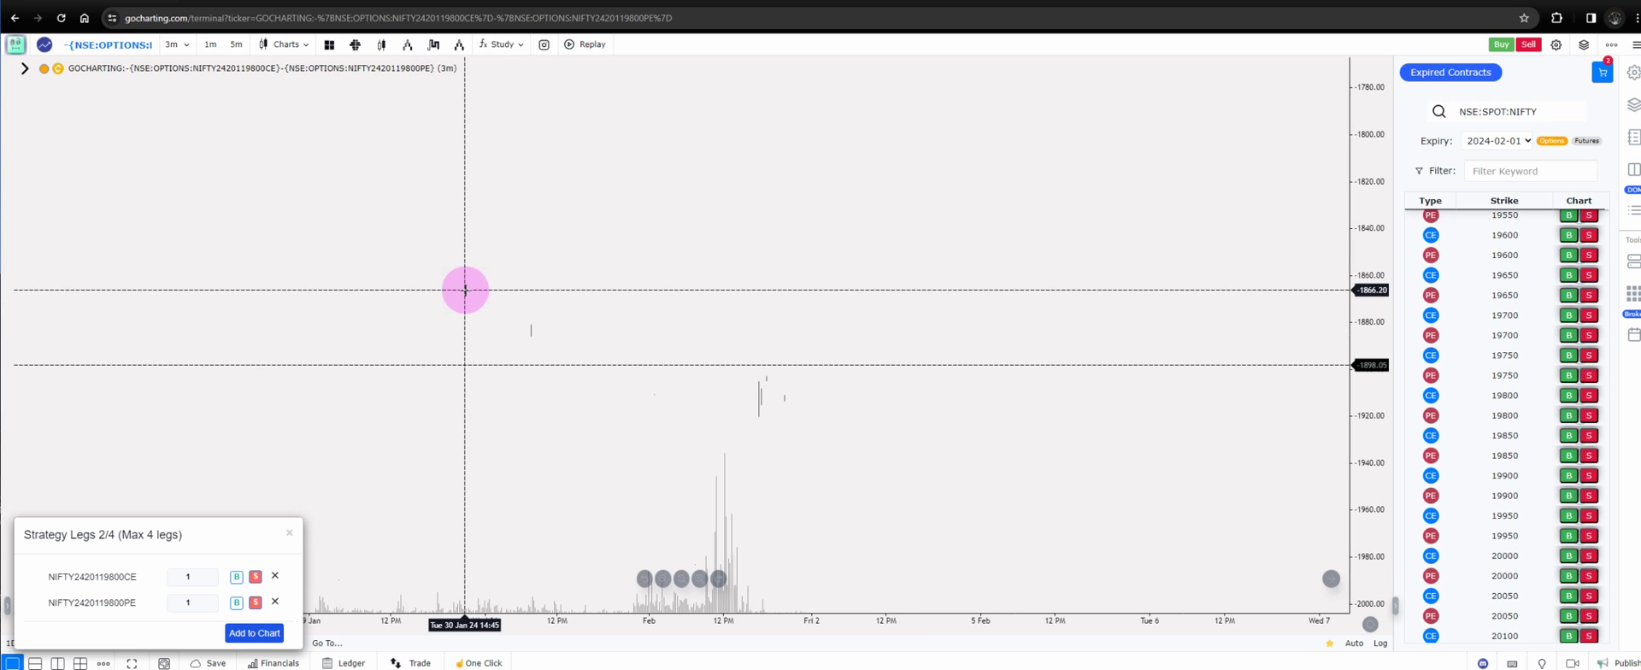
scroll(260, 152, down, 3)
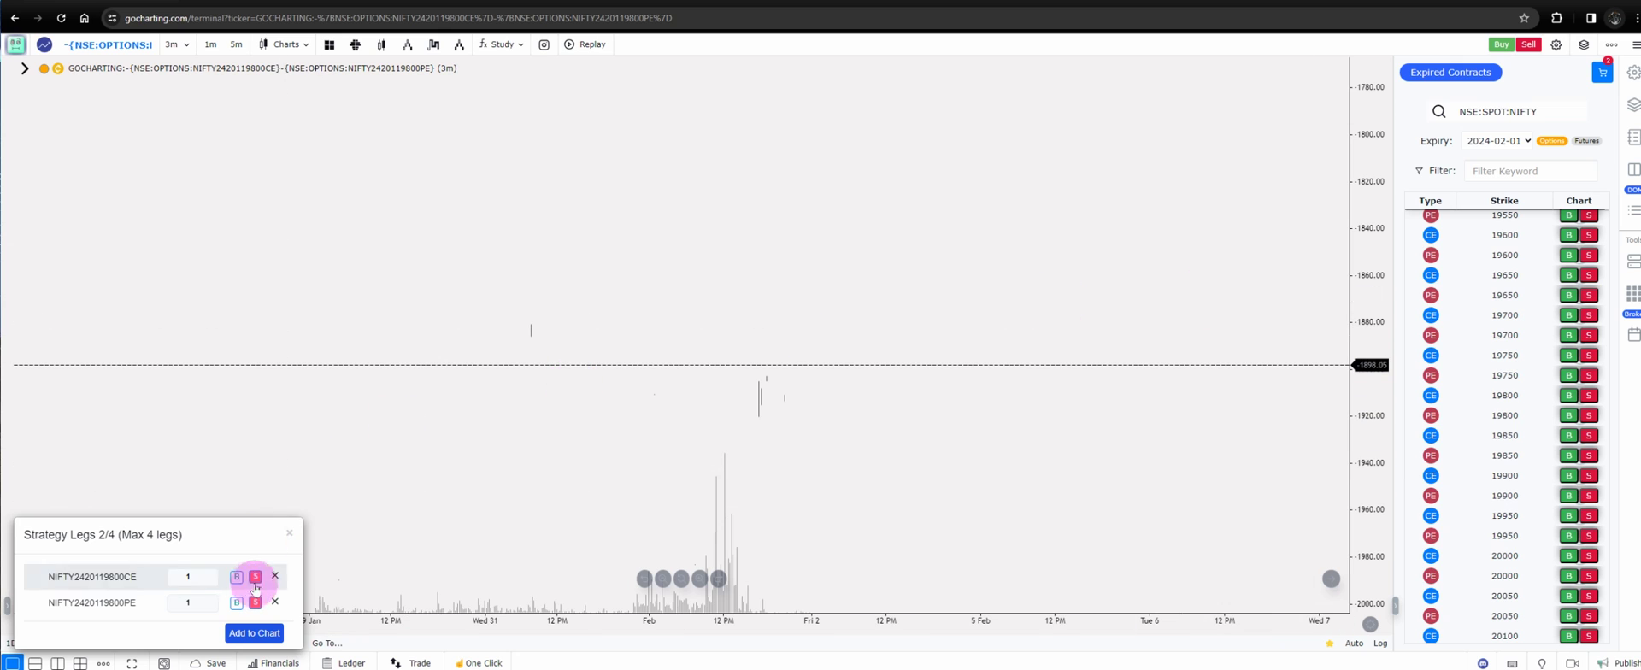
click(289, 533)
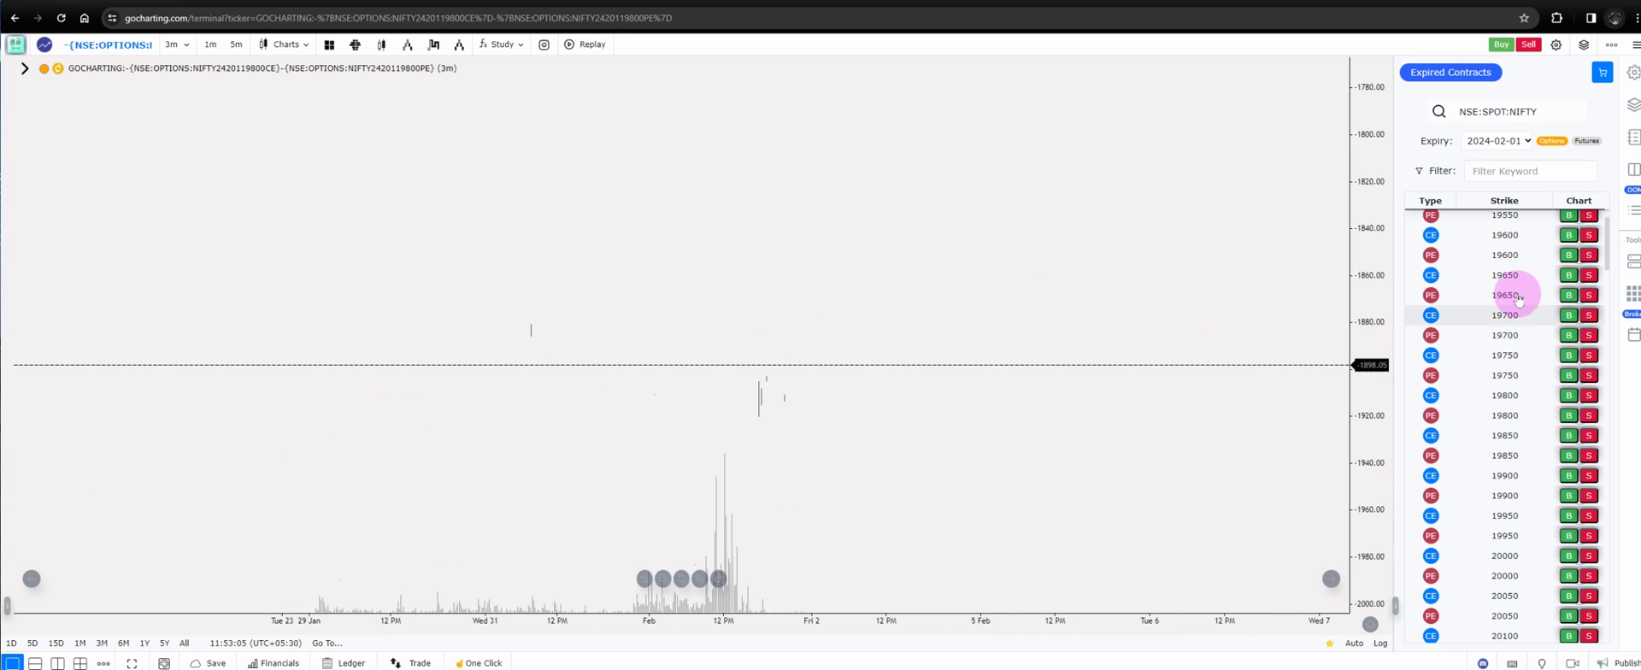
Step: Build a short straddle from the expired NIFTY 21800 CE and PE contracts and add it to the chart
scroll(1514, 316, down, 15)
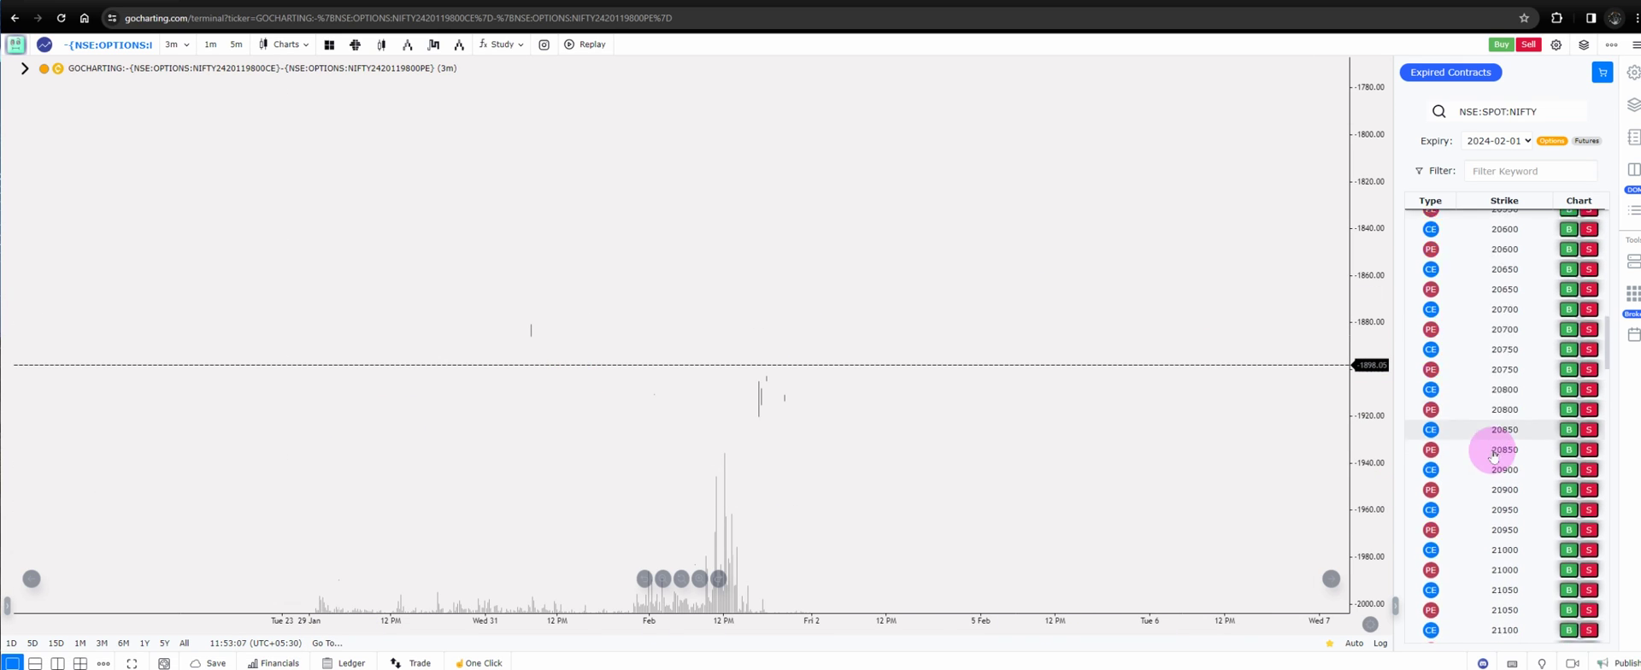
scroll(1504, 428, down, 3)
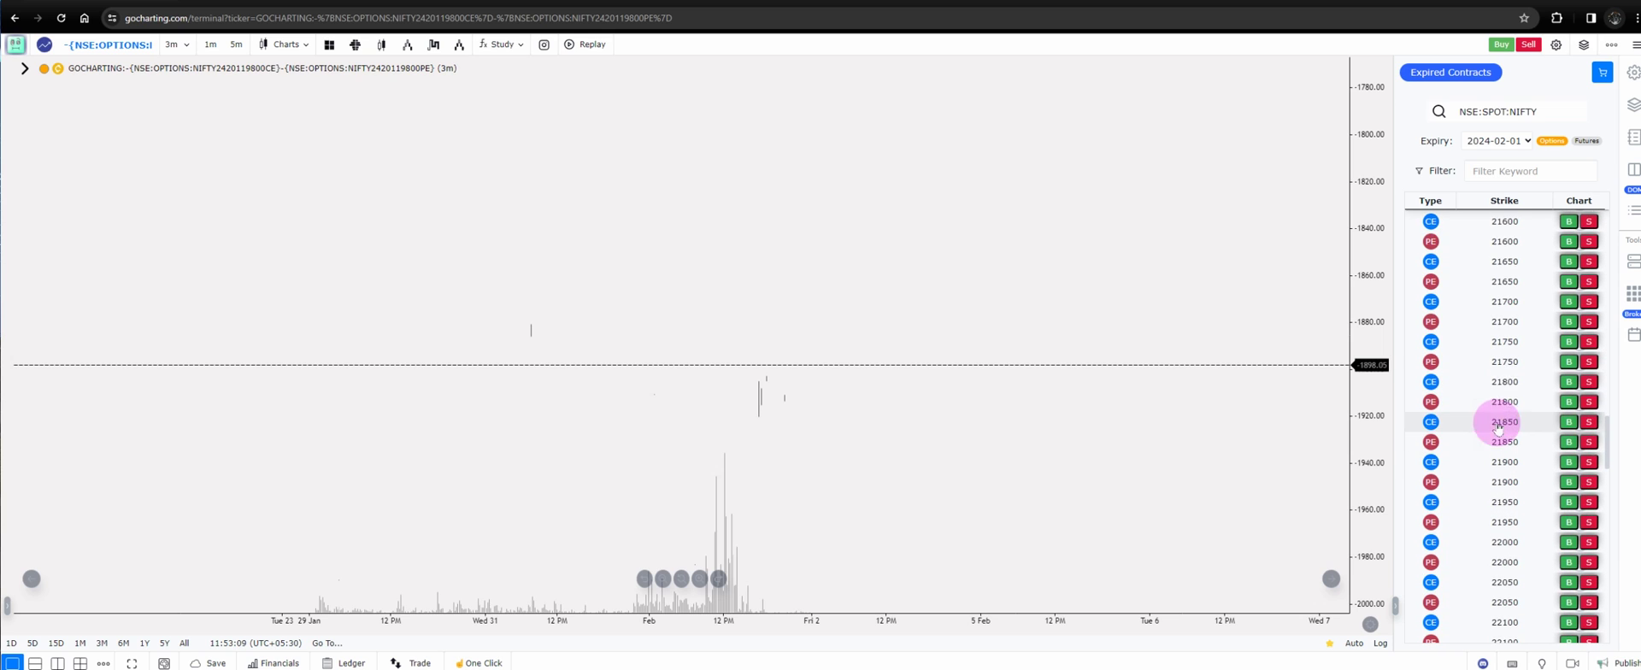
click(1589, 386)
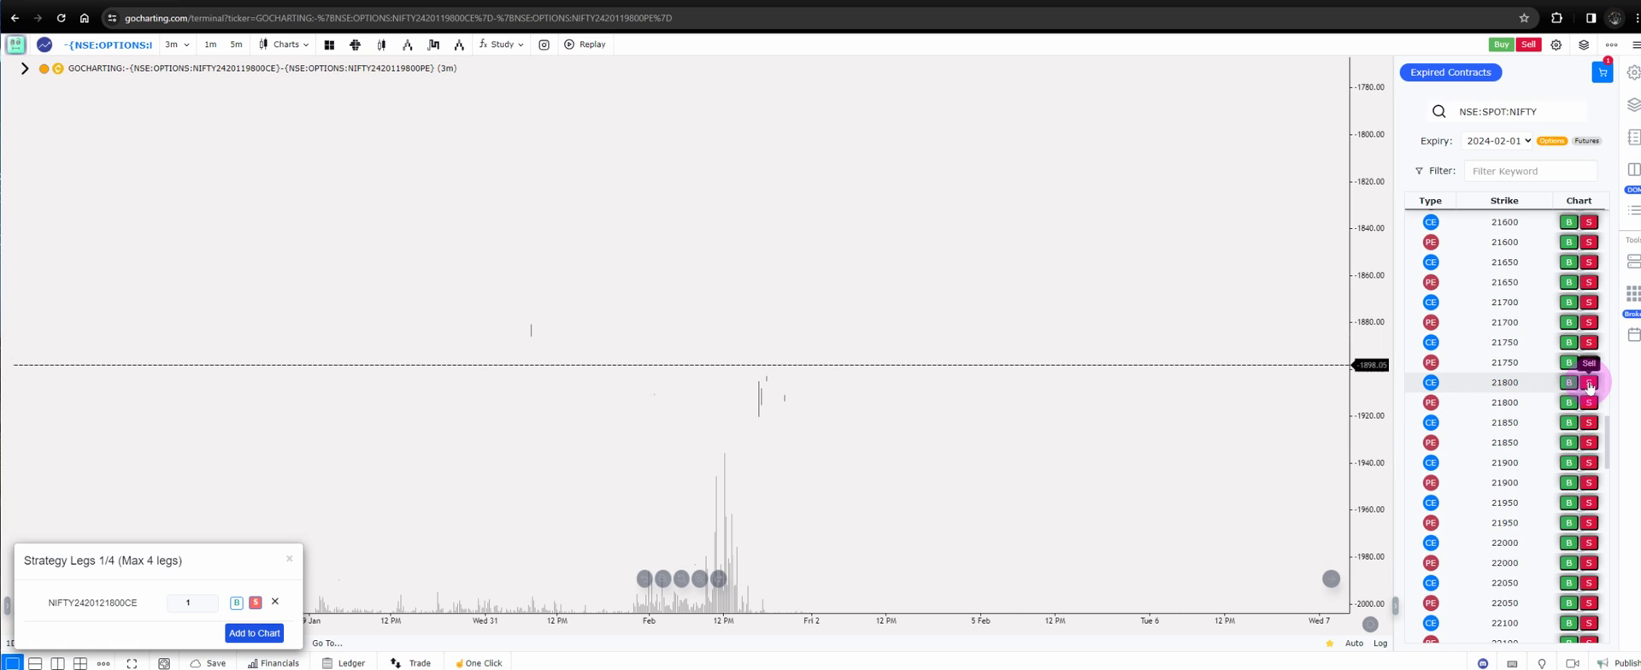
click(1589, 404)
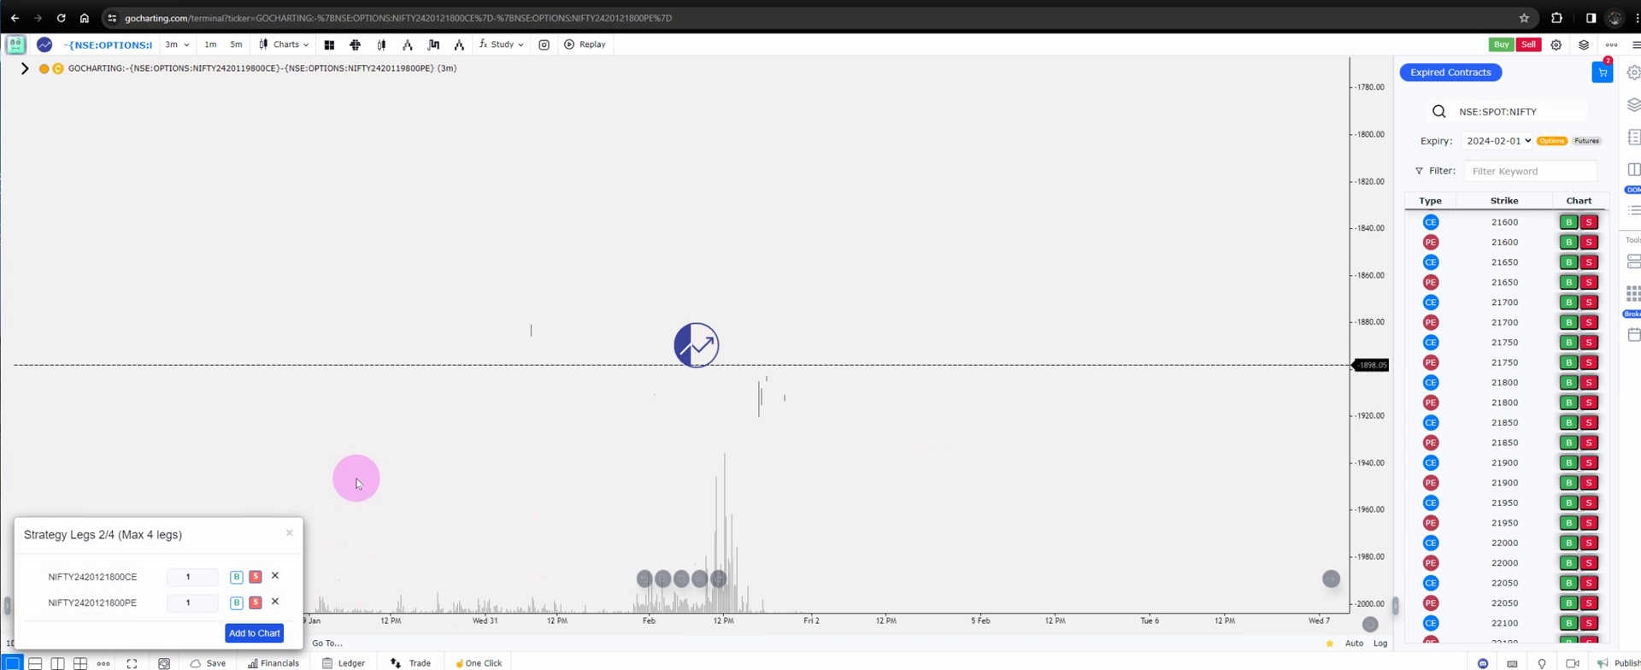
drag(392, 364, 641, 408)
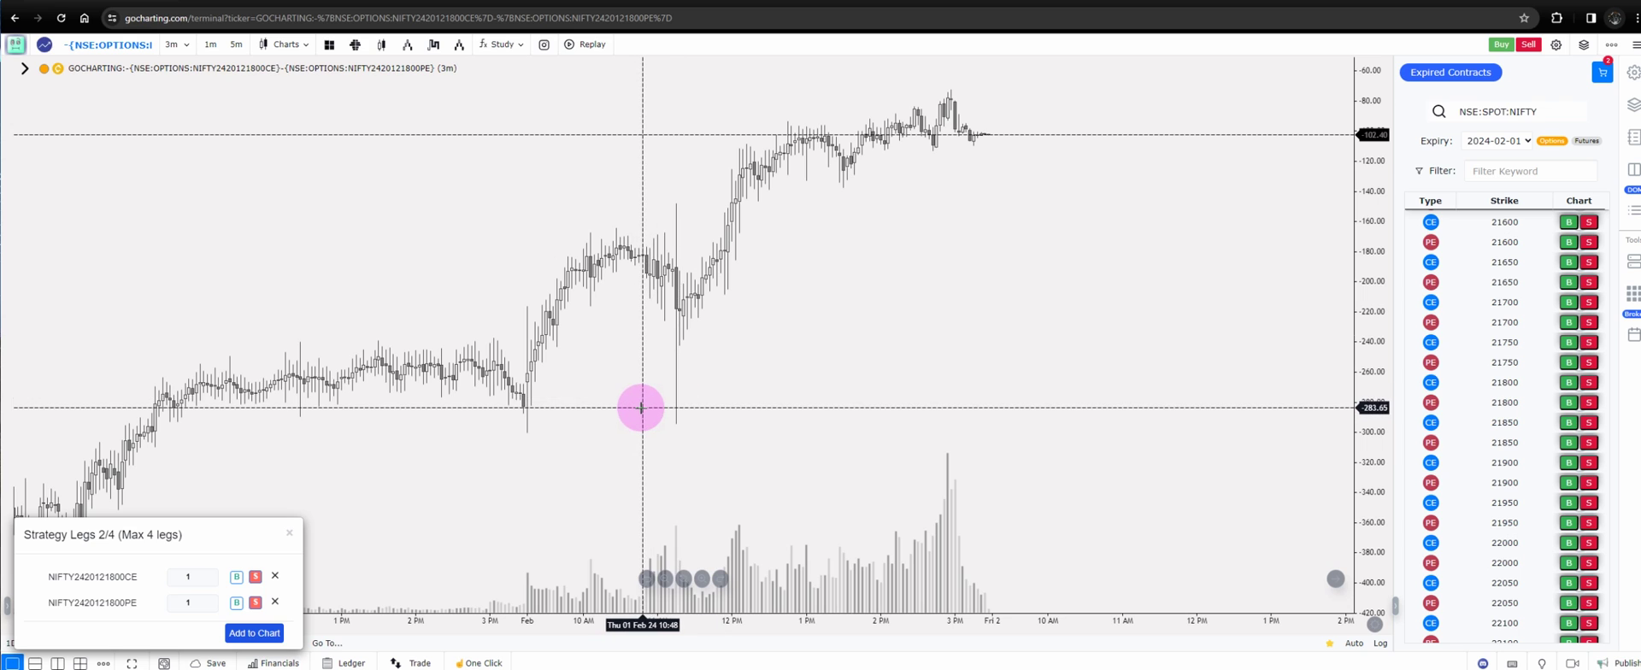
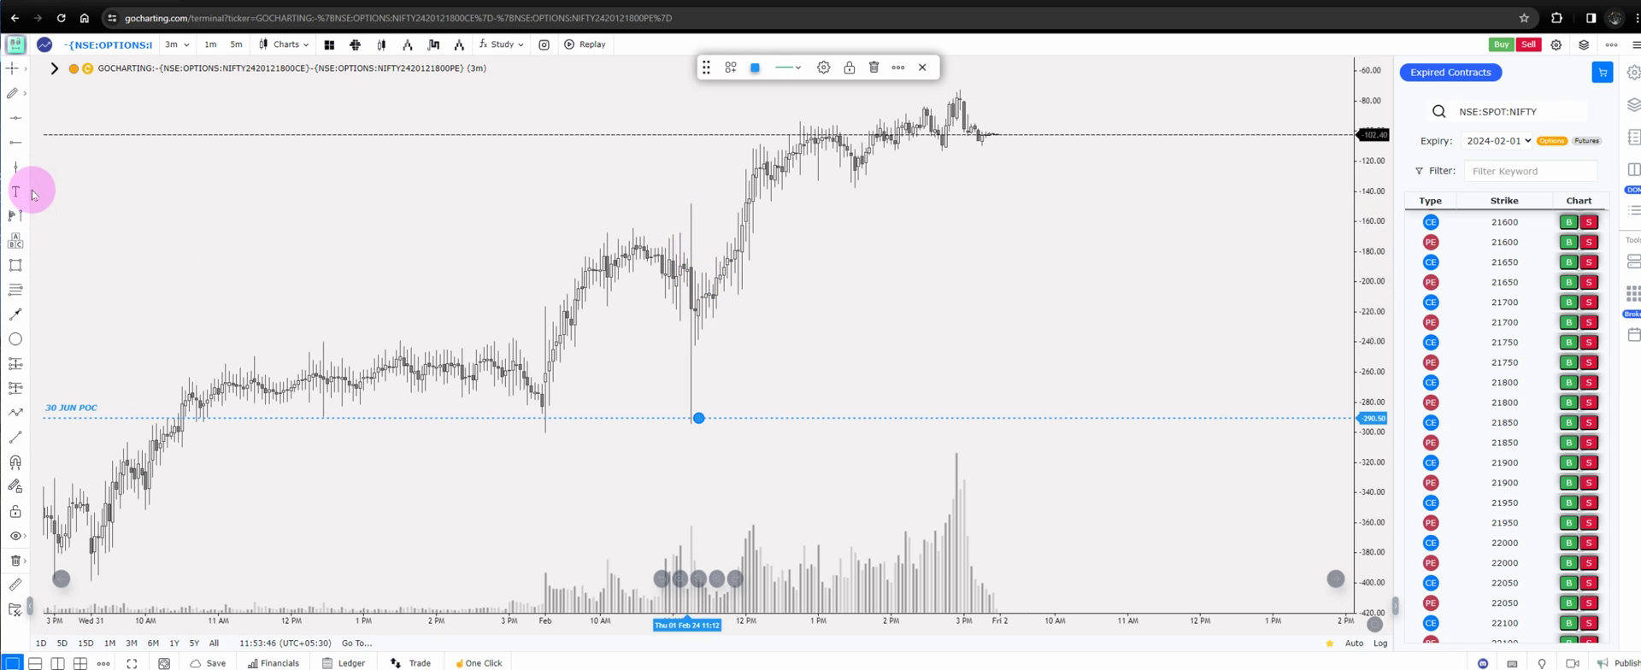
Step: Add a second horizontal line at about -150 on the 21800 short straddle chart
click(15, 117)
click(631, 207)
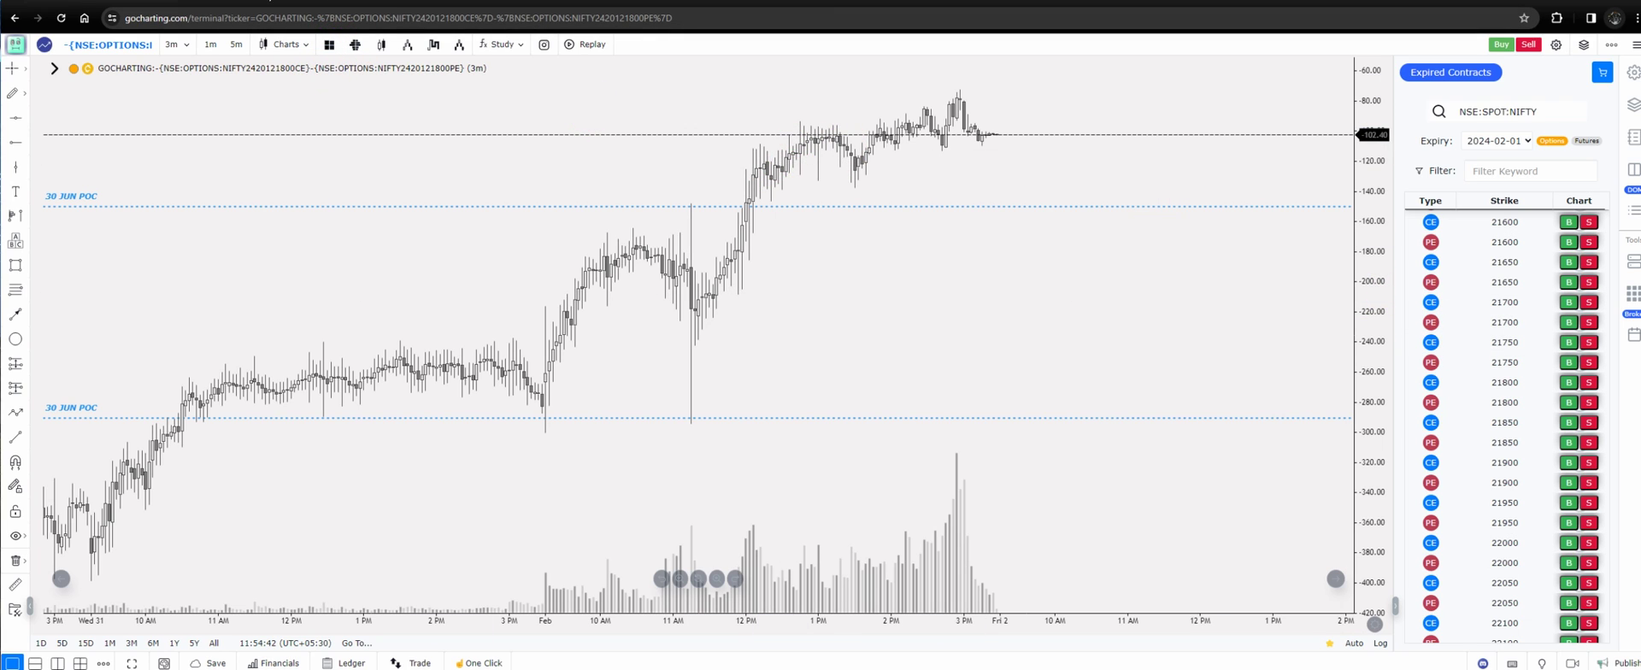
click(260, 0)
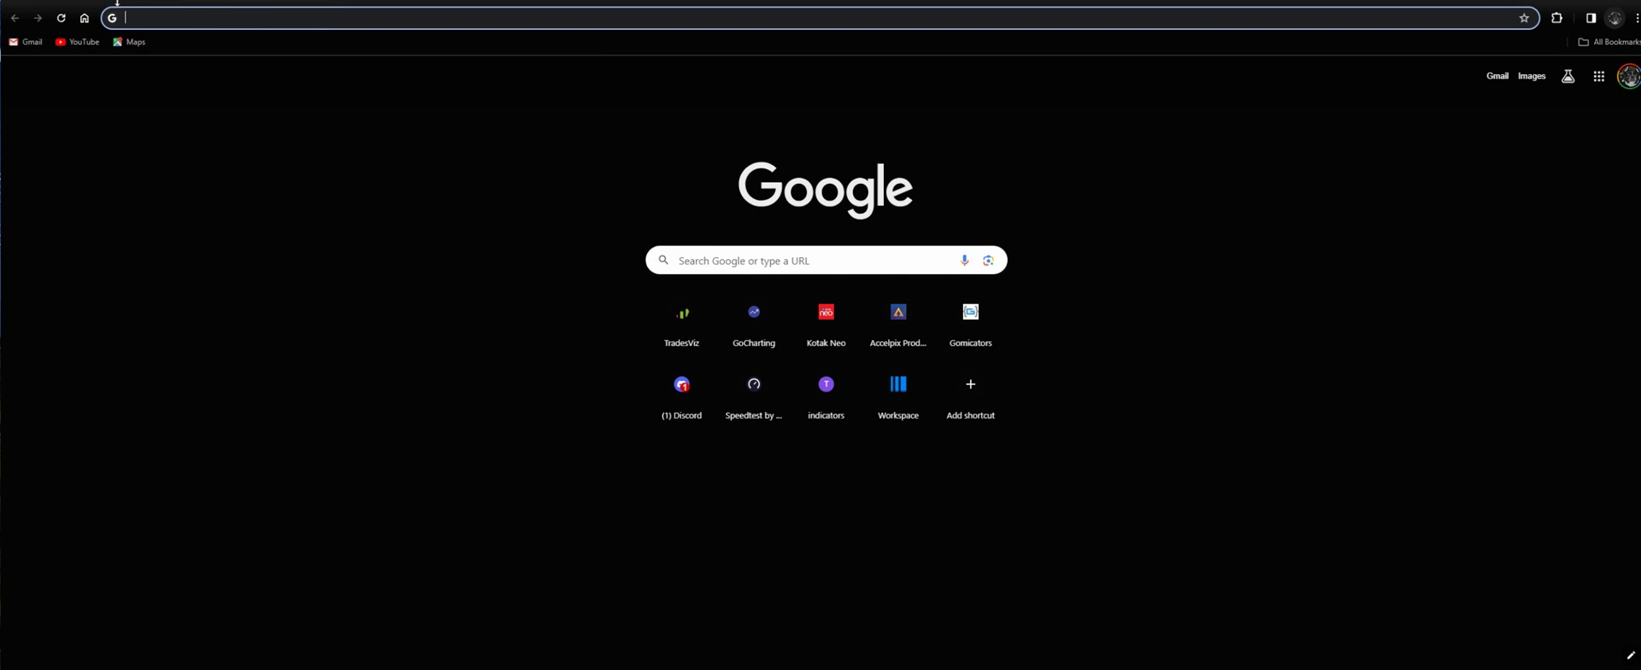
click(117, 2)
Step: Start a new formula in place of the current 21800 short straddle chart formula
click(109, 43)
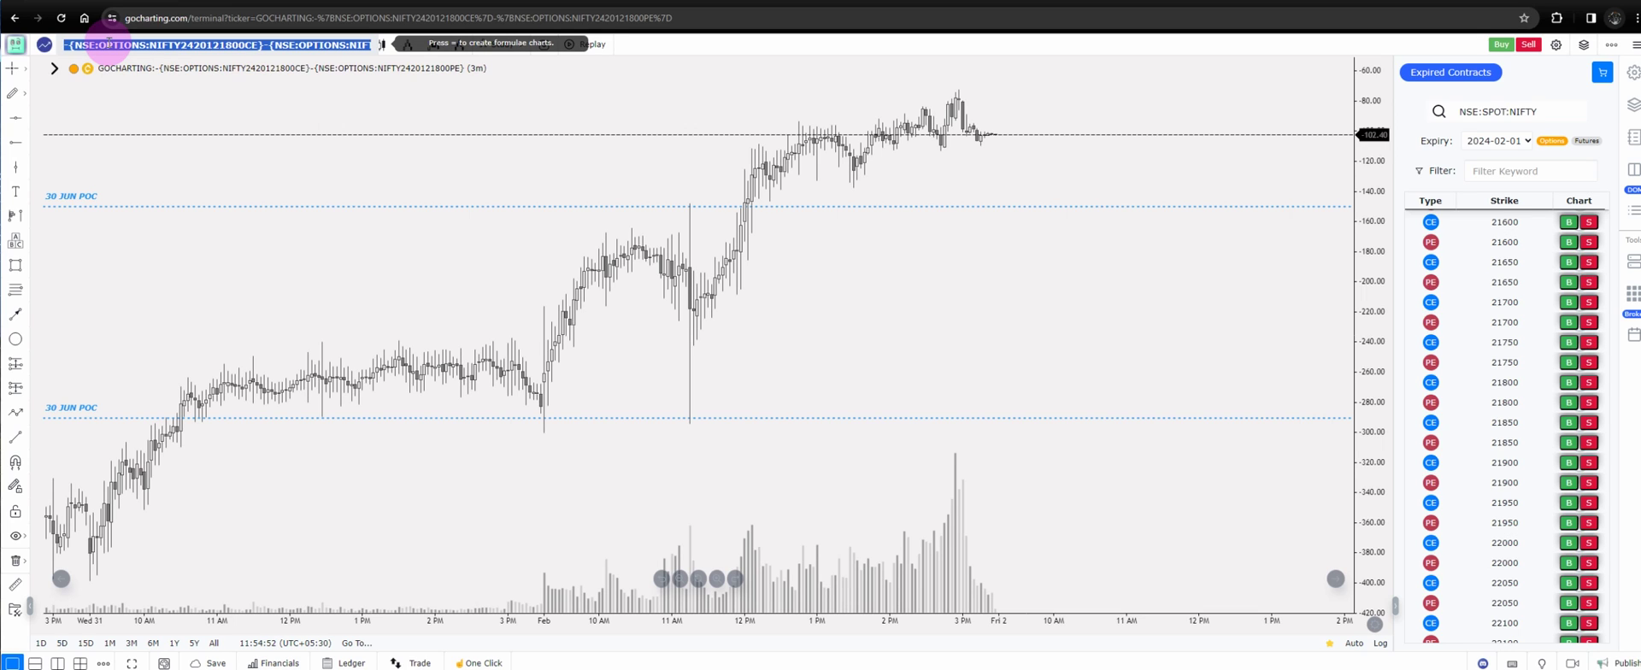
text(= )
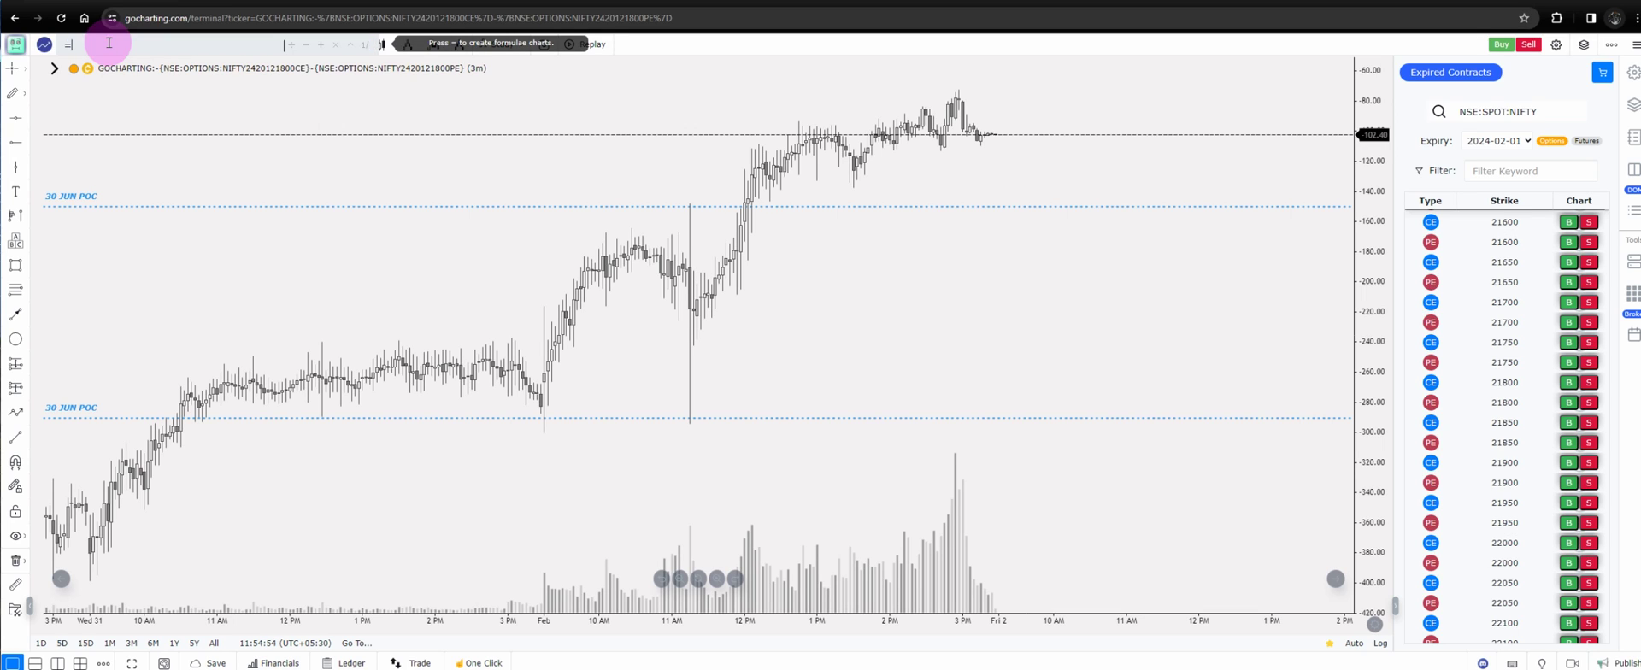
text(NIF)
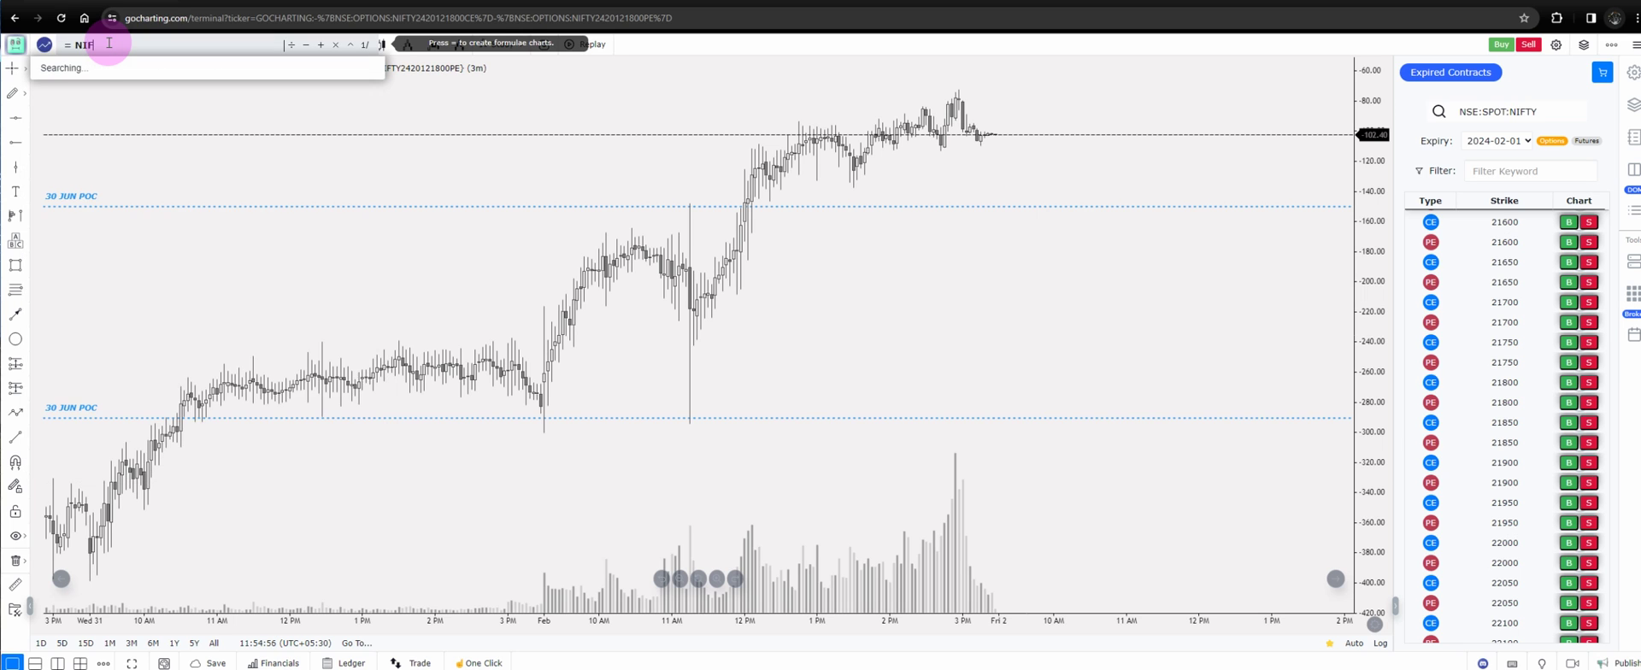
text(TY)
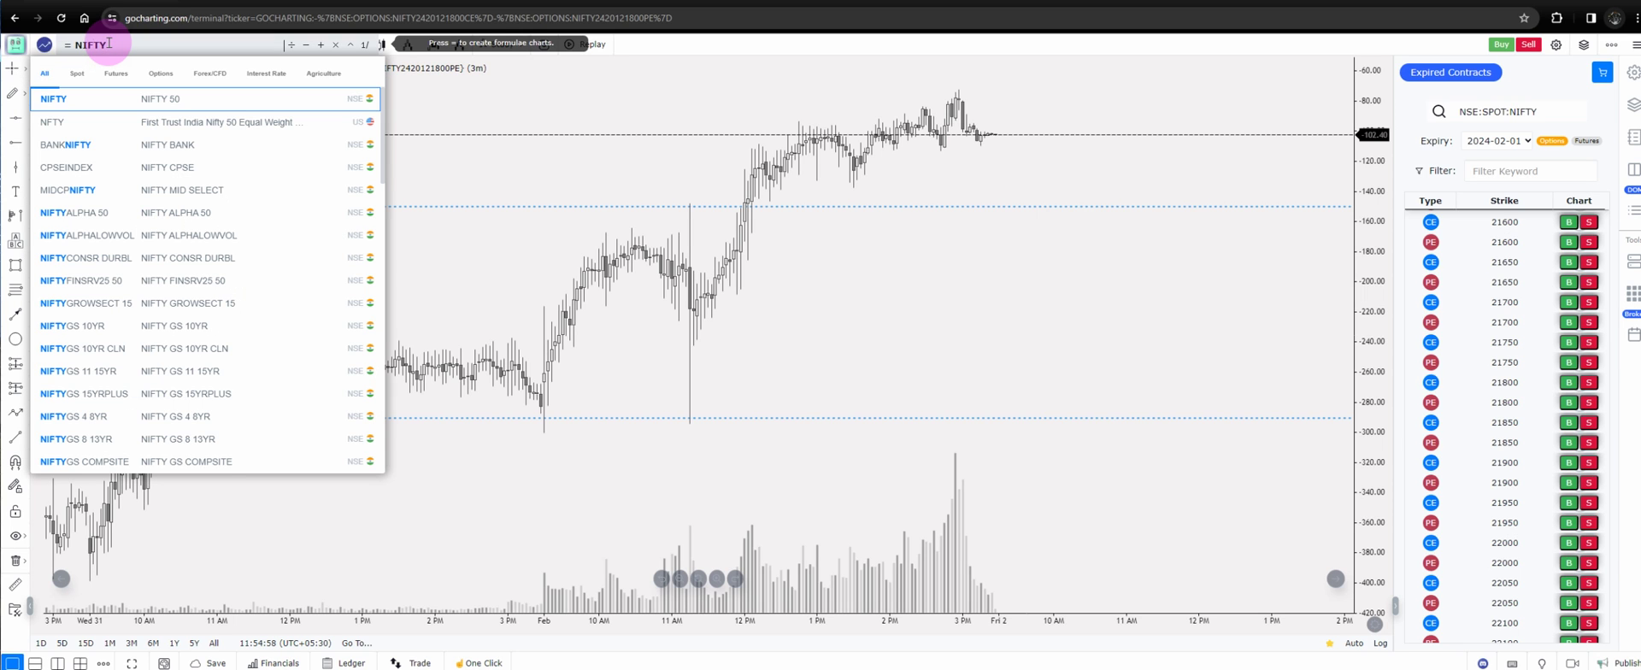
key(BackSpace)
key(BackSpace)
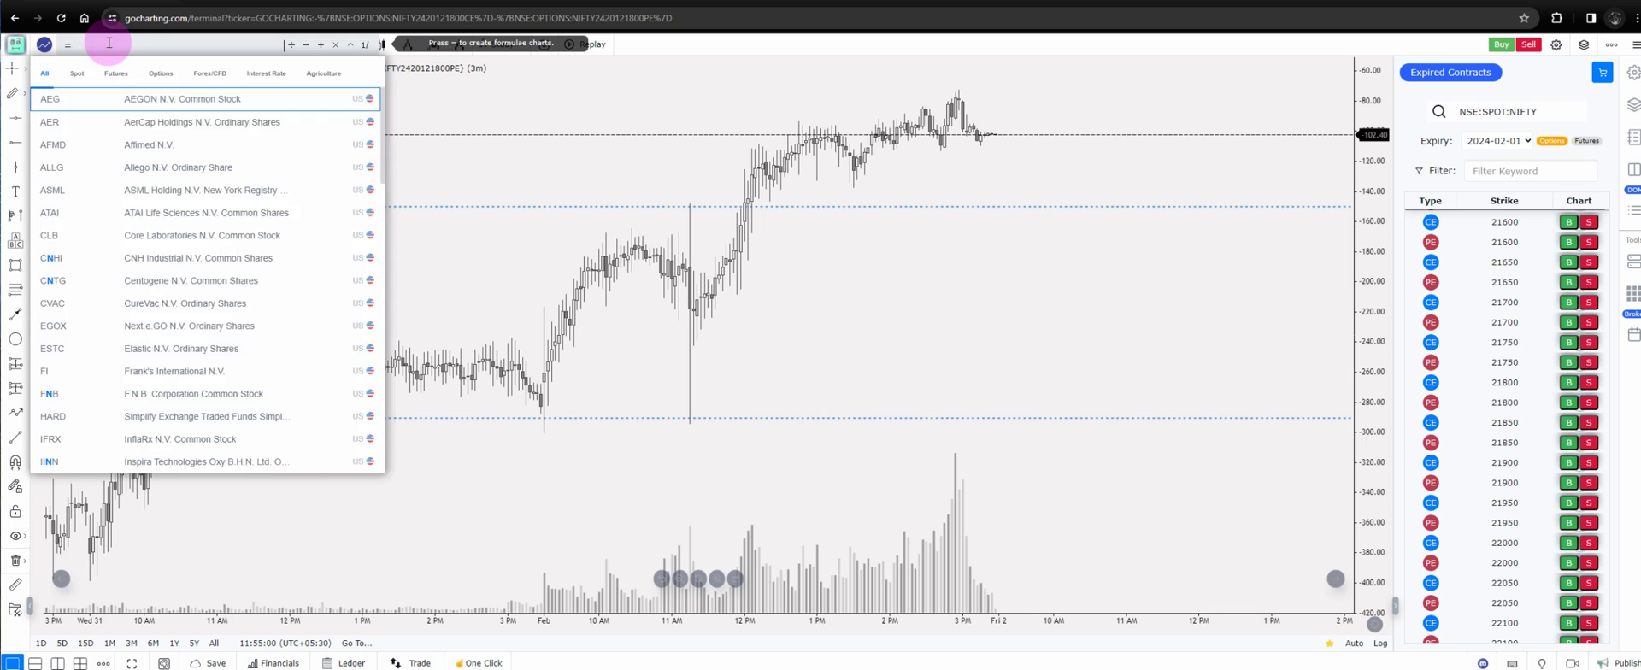
Step: Insert the NIFTY 08 FEB weekly 21900 CE as the formula's numerator and follow it with a division operator
text(21900)
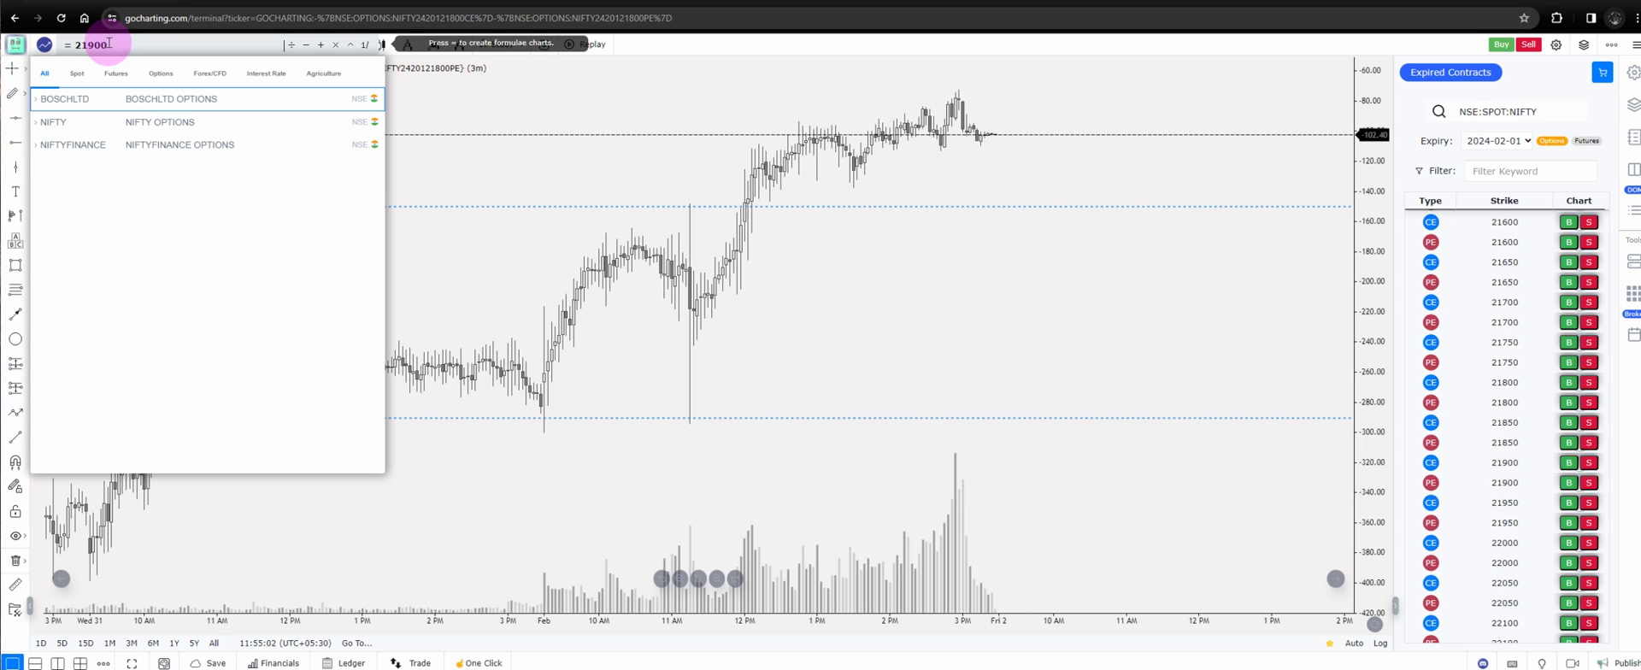
click(66, 126)
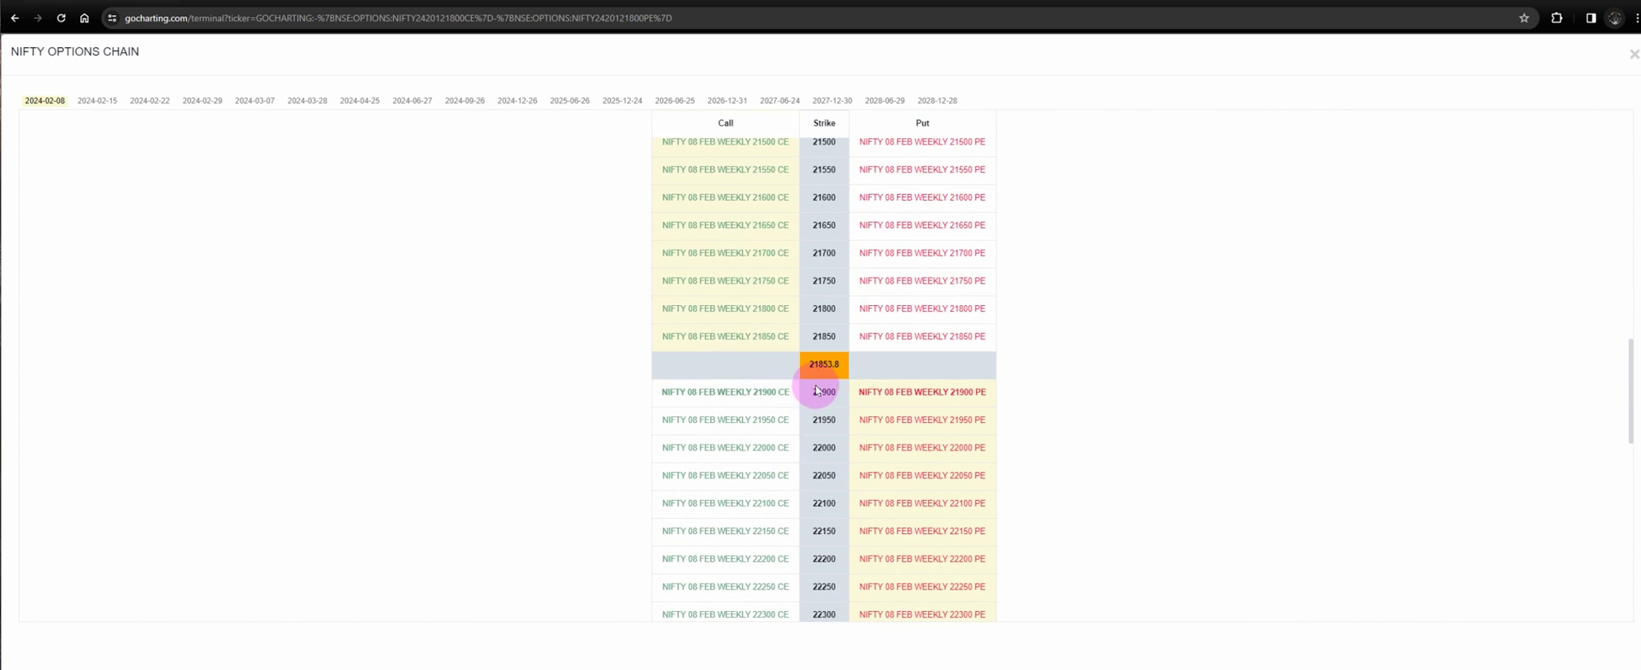
click(777, 395)
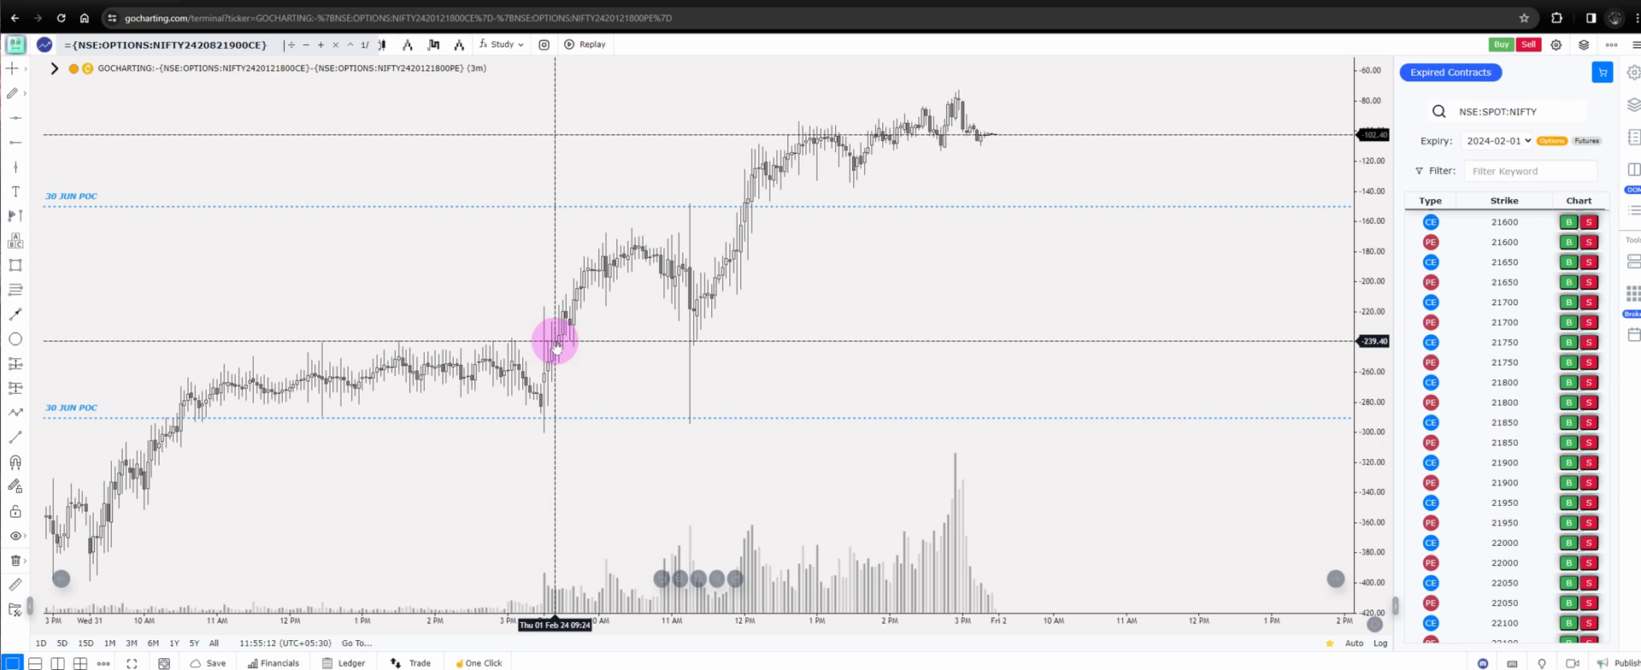
click(292, 45)
text(V)
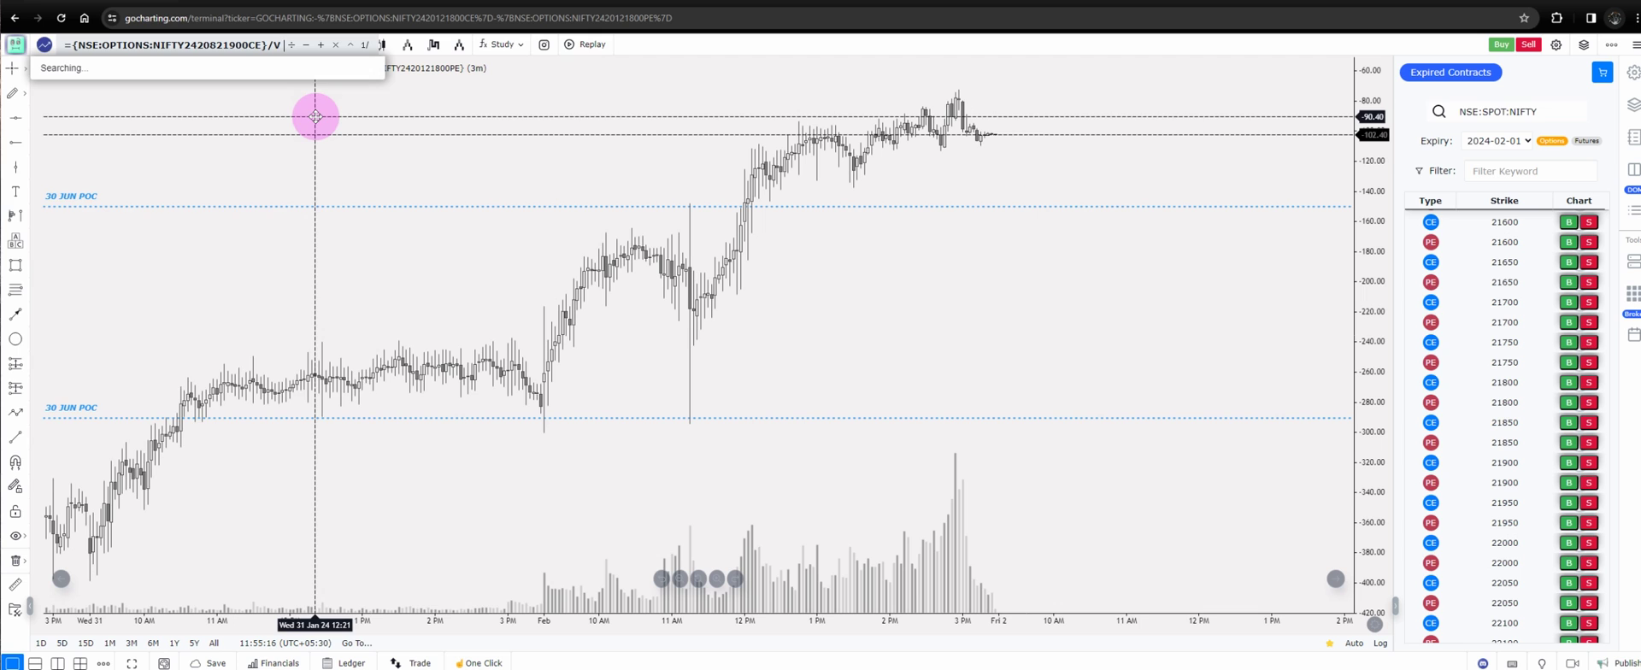
key(BackSpace)
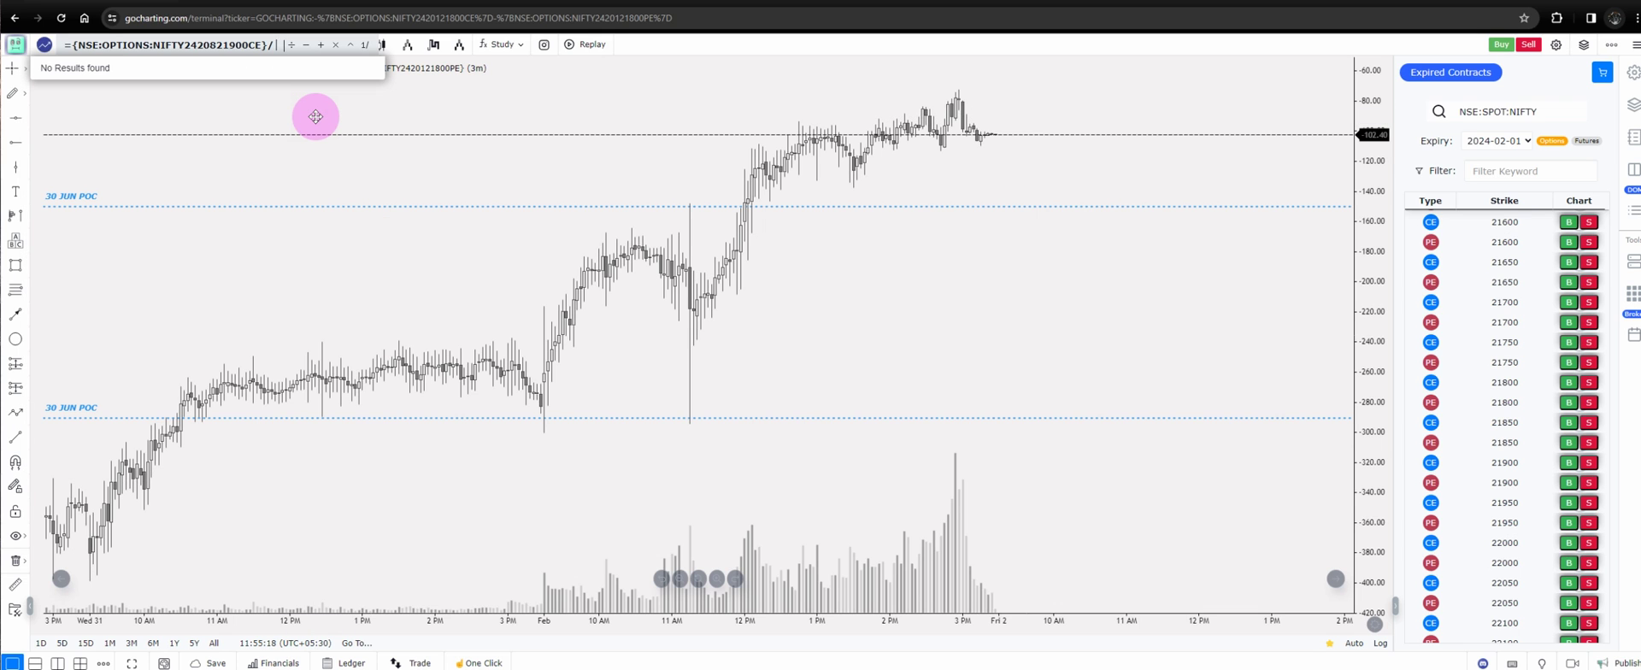
text(NIFTY)
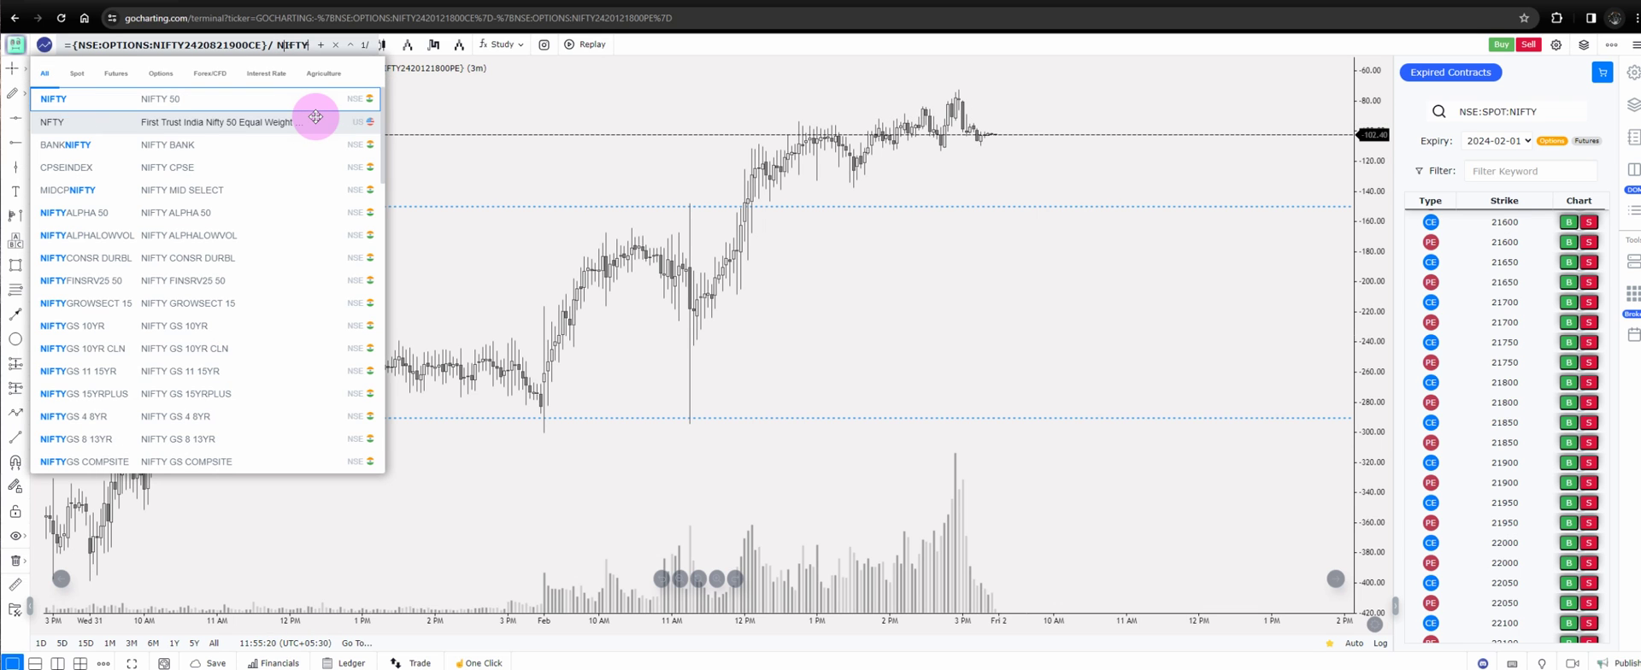
key(BackSpace)
key(BackSpace)
key(BackSpace)
key(BackSpace)
key(BackSpace)
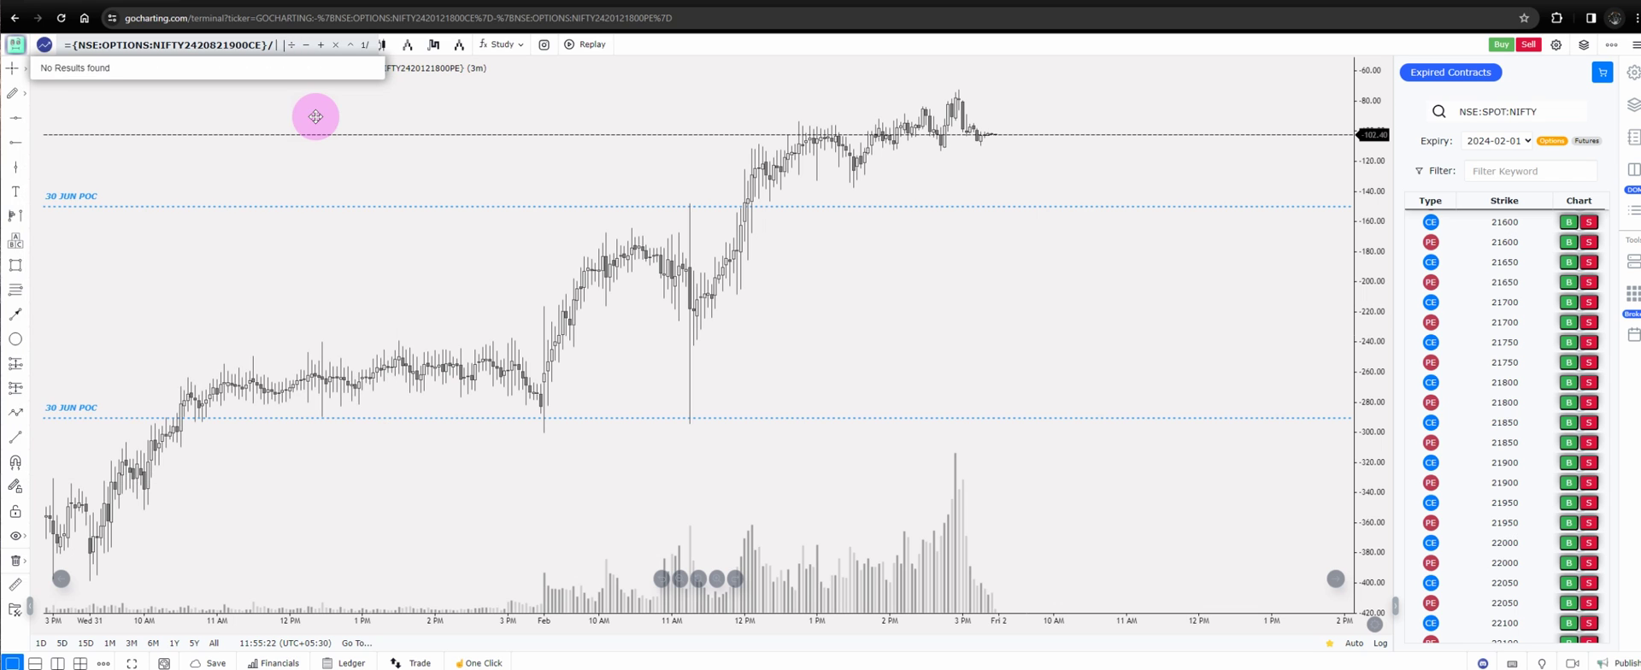
Step: Complete the formula with the NIFTY 08 FEB weekly 21900 PE as divisor, and chart and inspect the CE/PE ratio
text(21900)
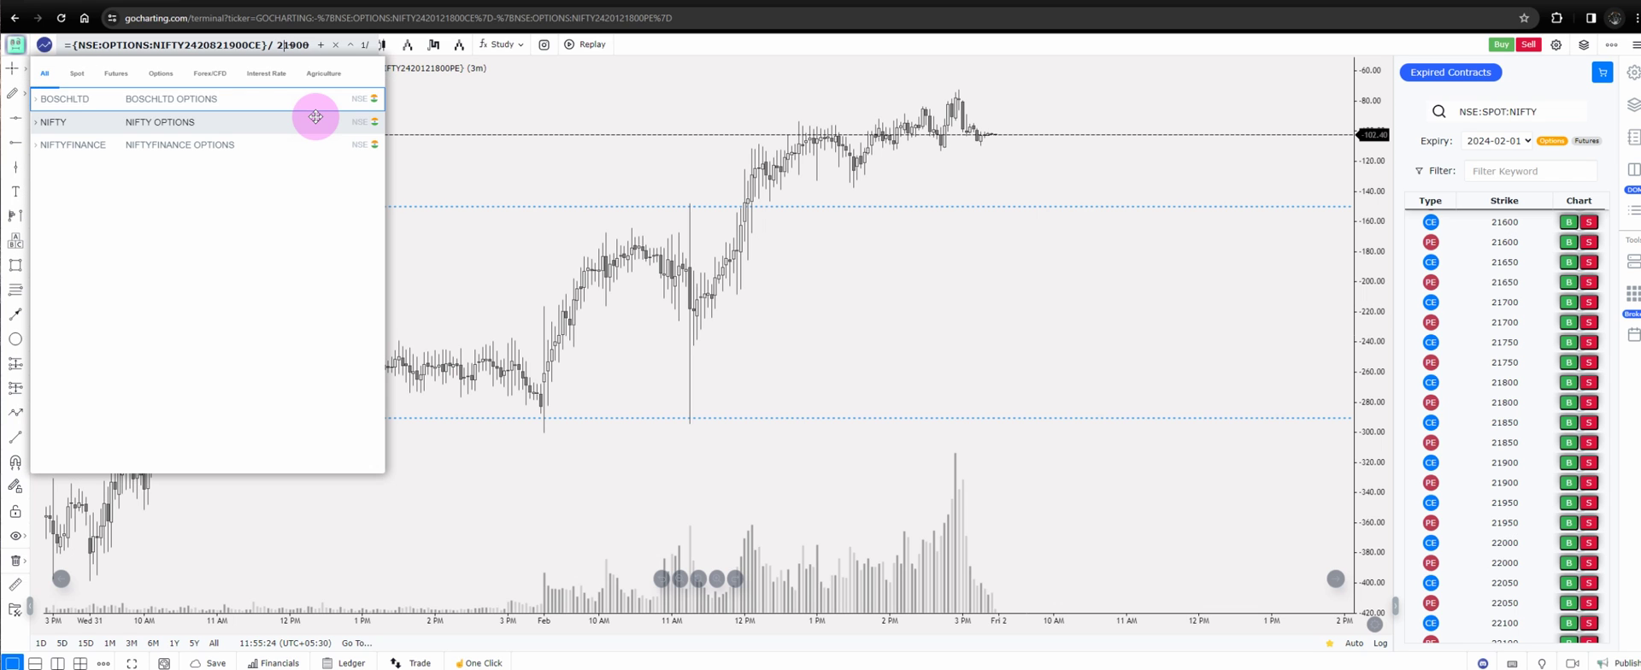
click(176, 121)
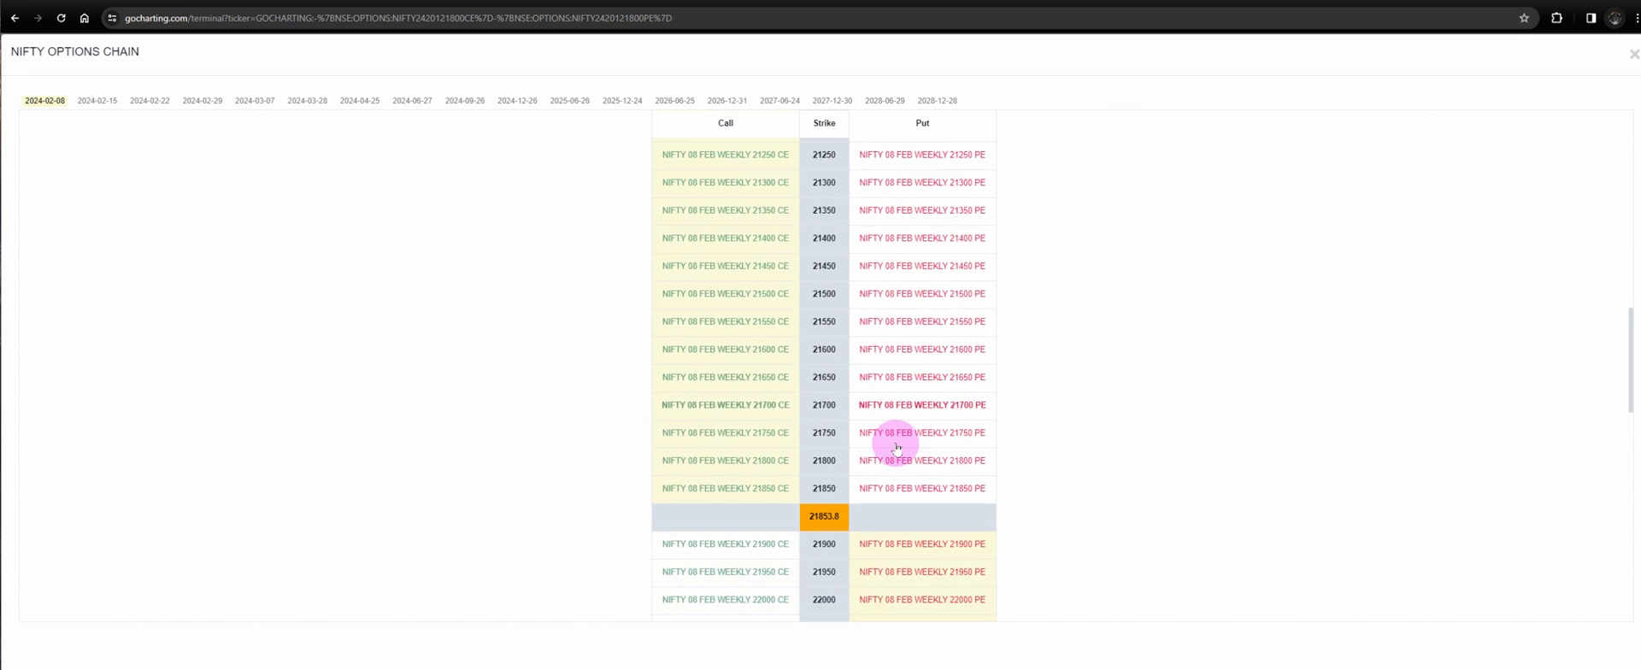
click(918, 394)
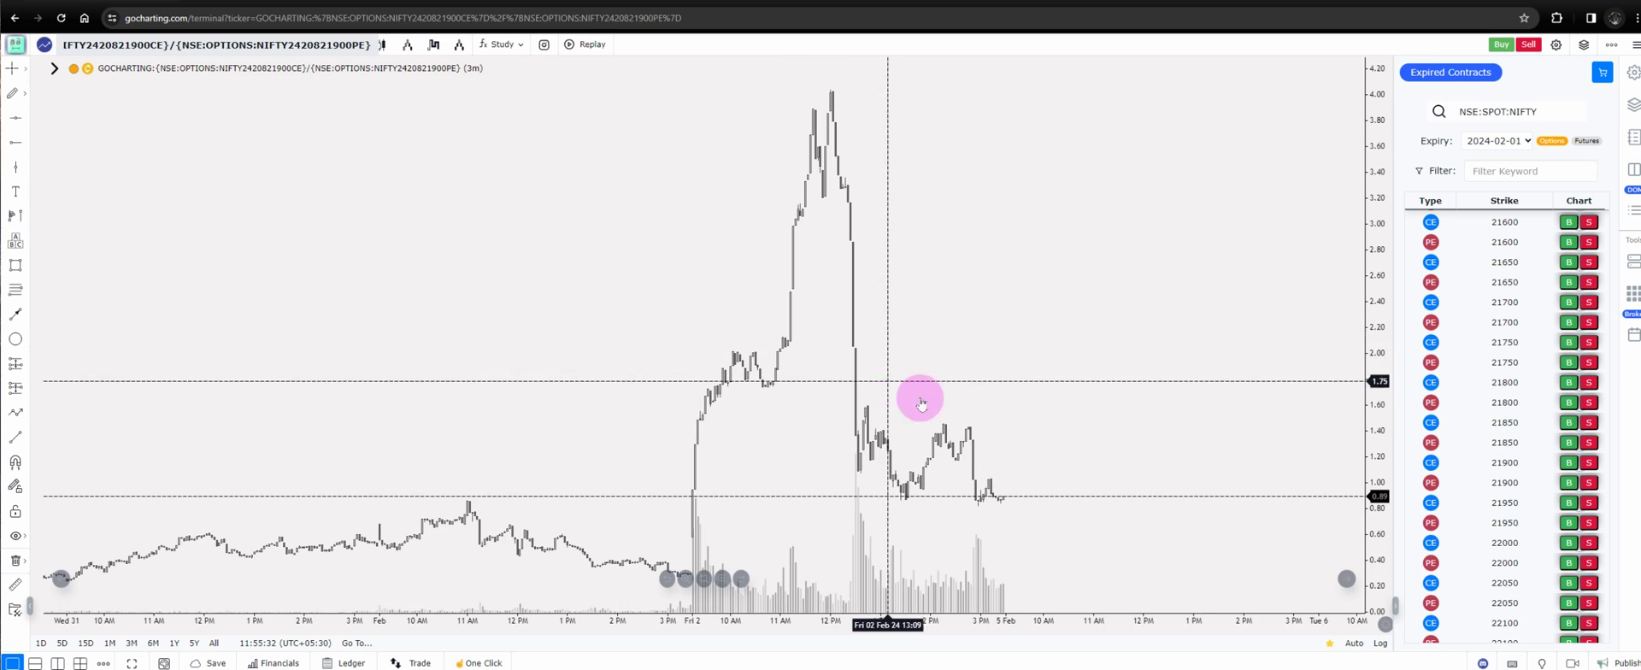
drag(1382, 301, 1381, 351)
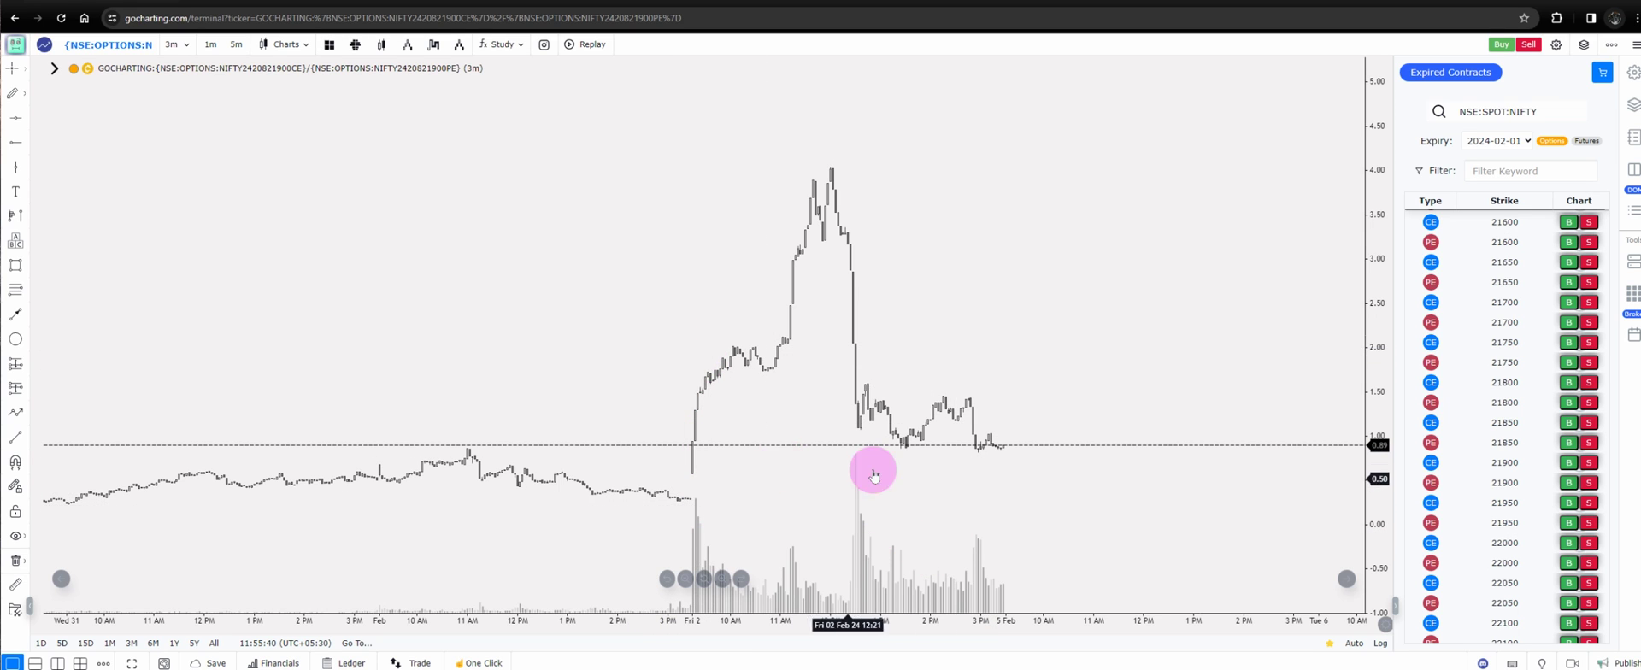
drag(872, 465, 843, 381)
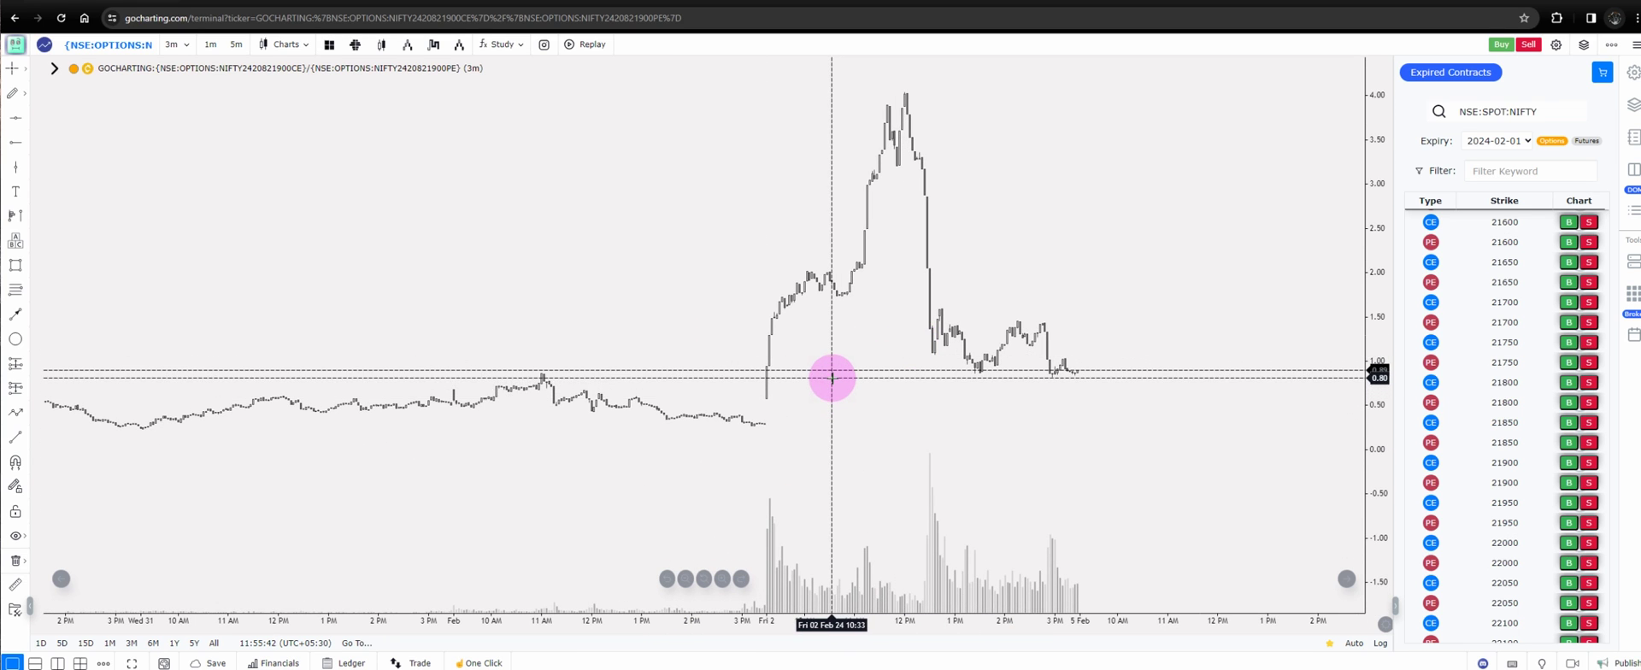
drag(1368, 417, 1312, 314)
drag(594, 256, 617, 276)
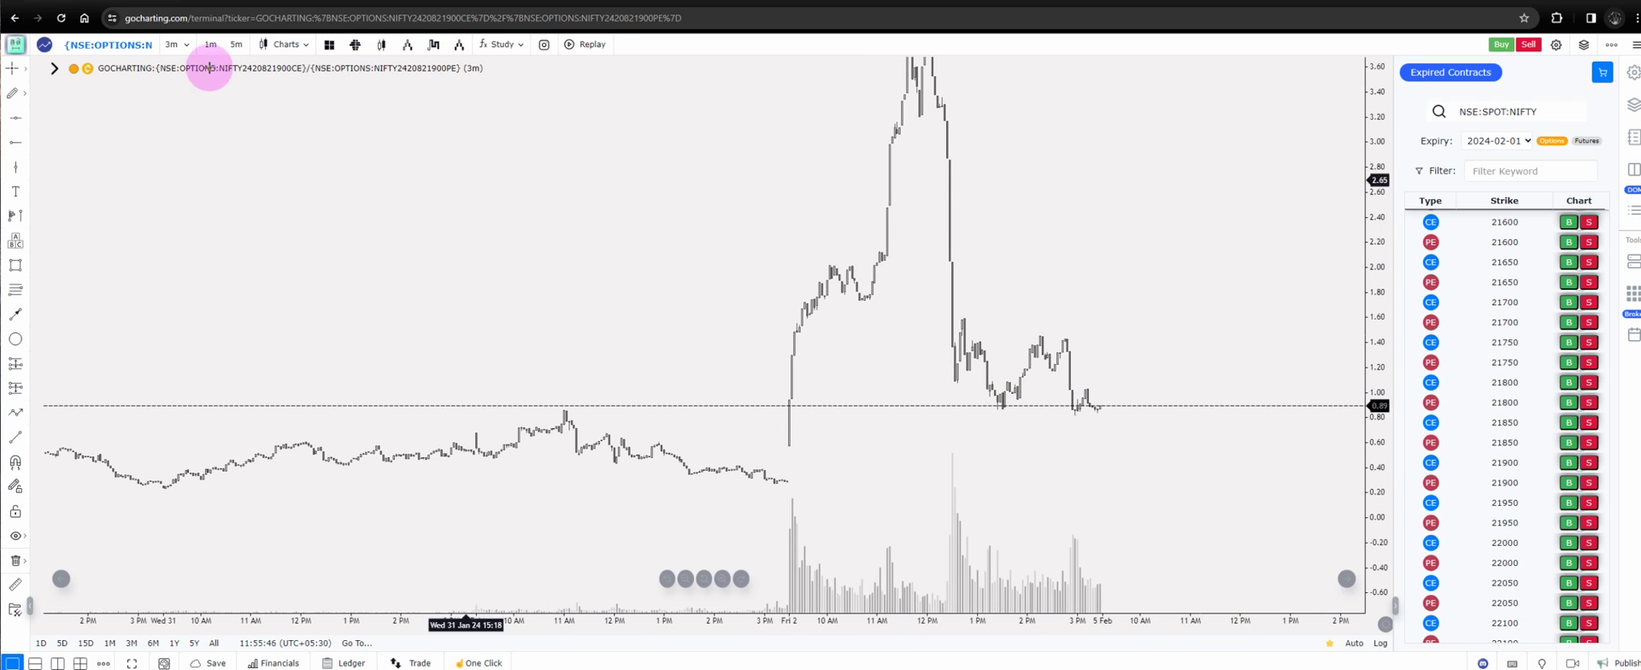
Step: Enter a new formula dividing NIFTY spot by the NIFTY 08 FEB weekly 21900 CE
click(133, 45)
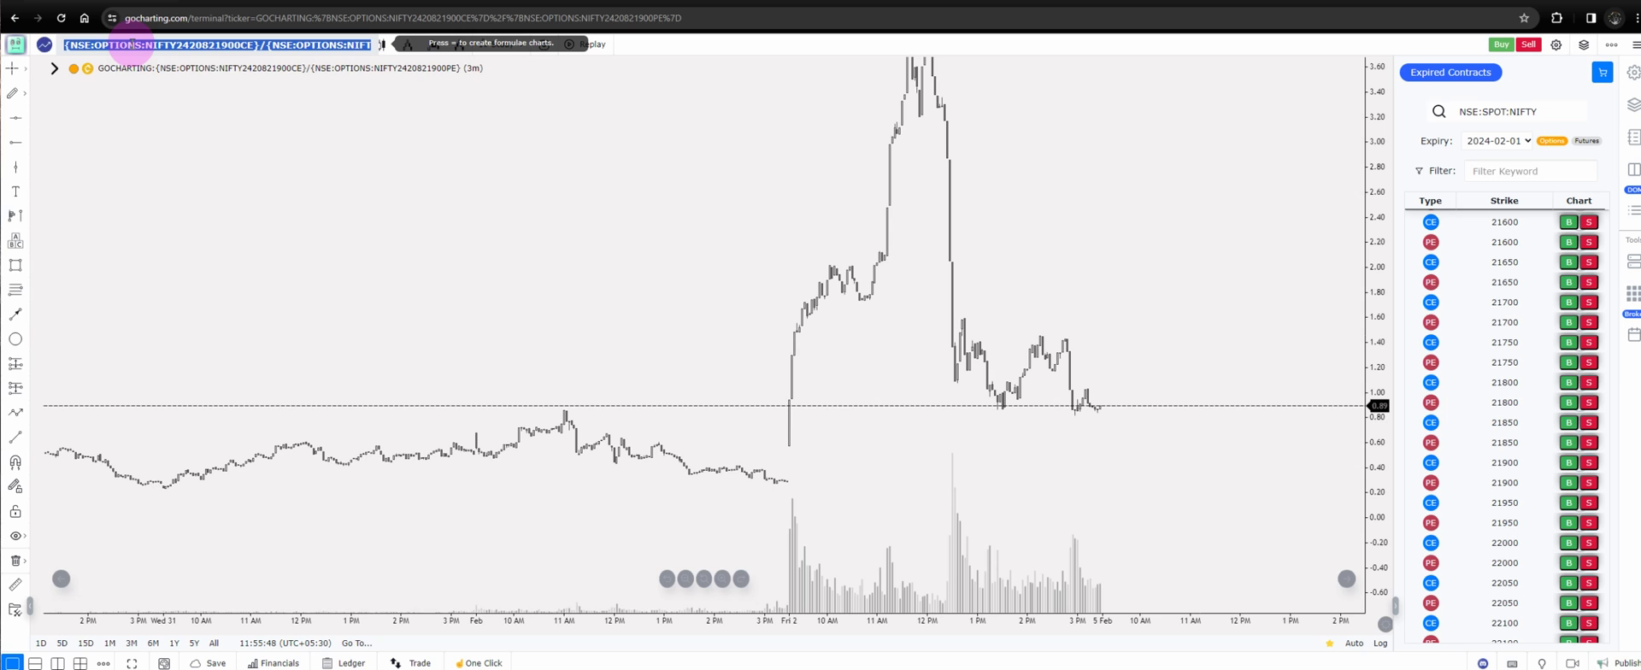
text(=)
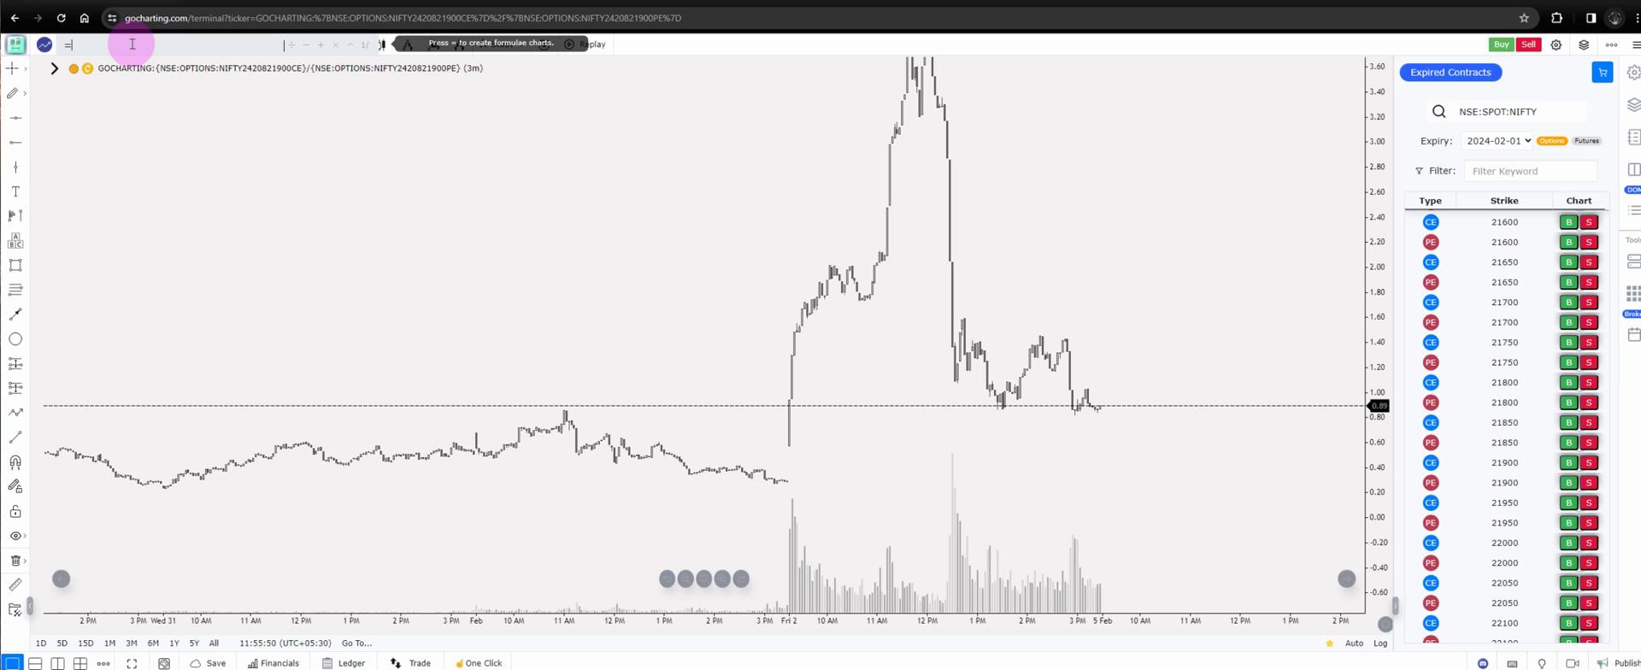
text({NSE:SPOT:NIFTY}/)
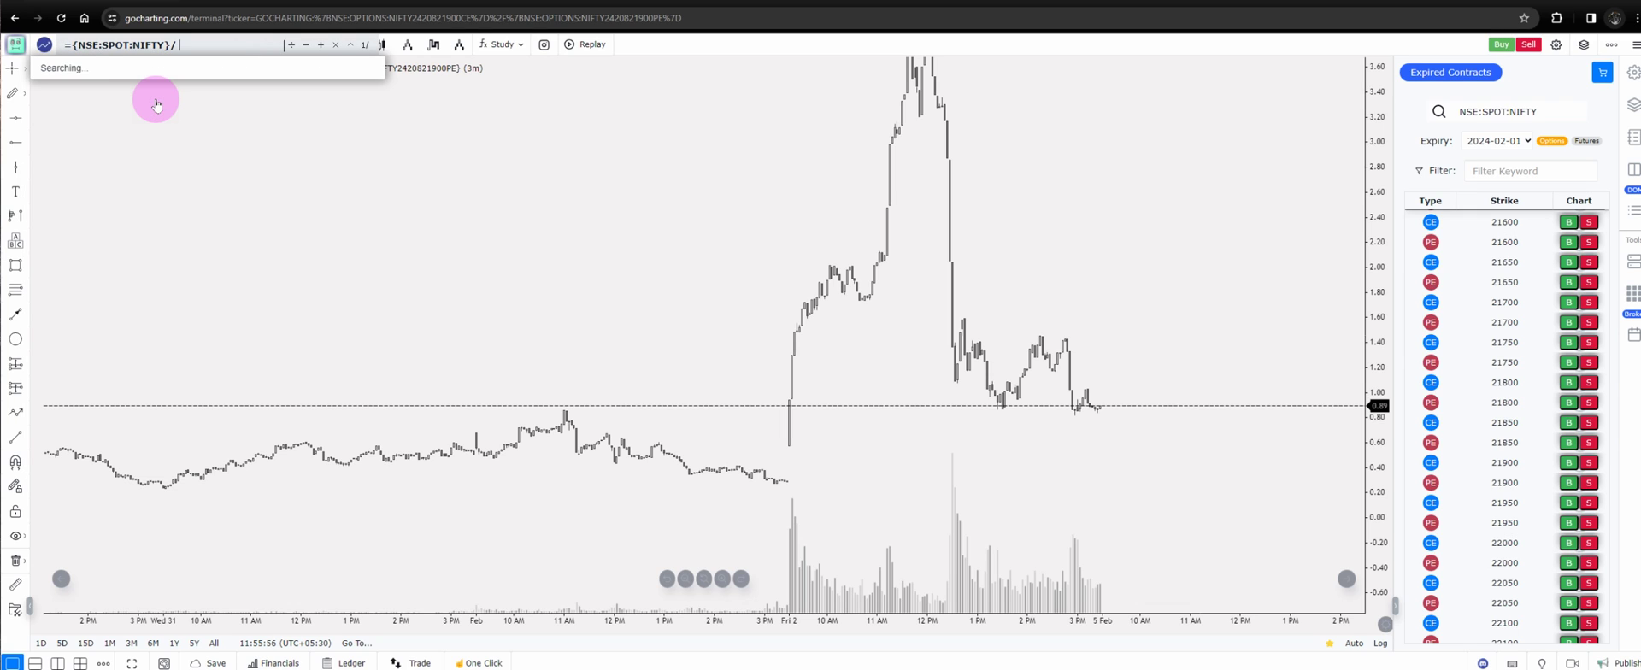
text( 21900)
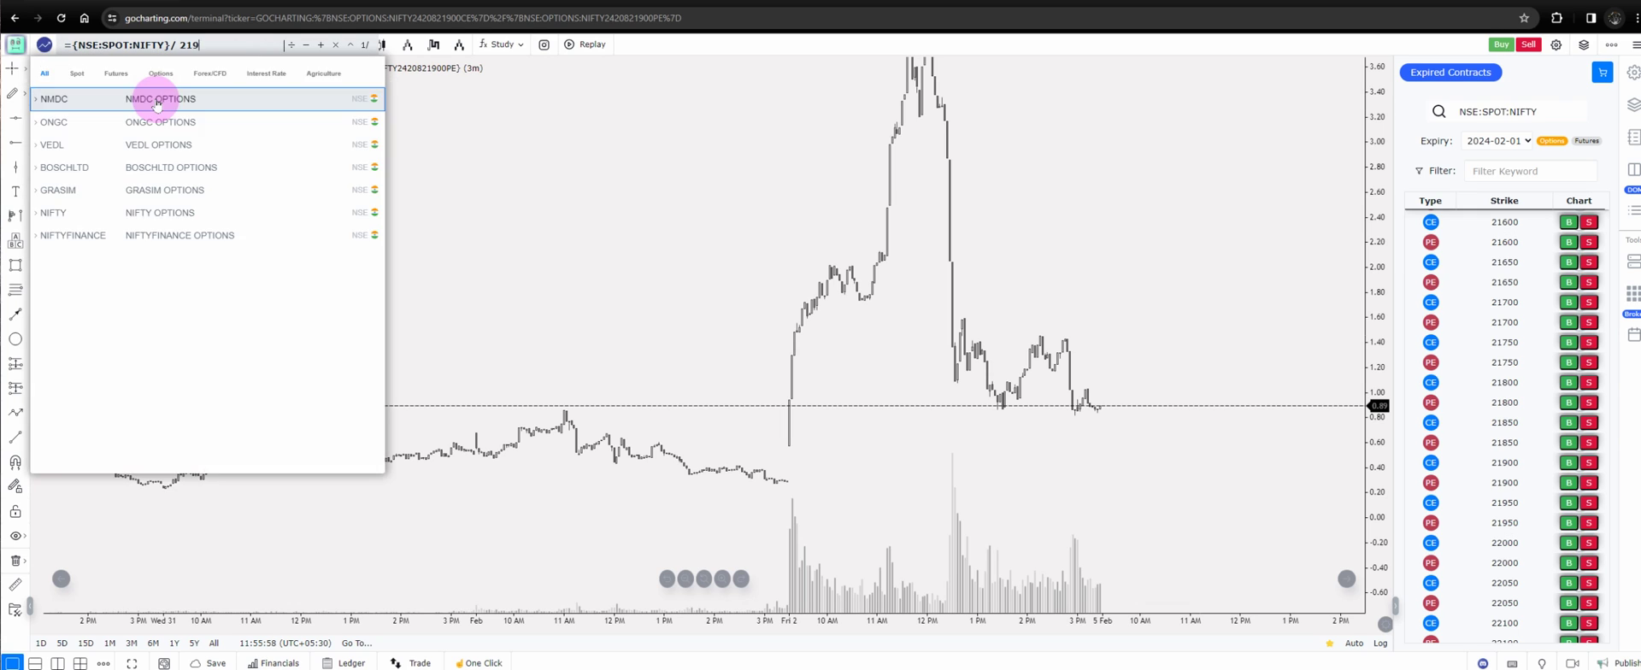
click(85, 124)
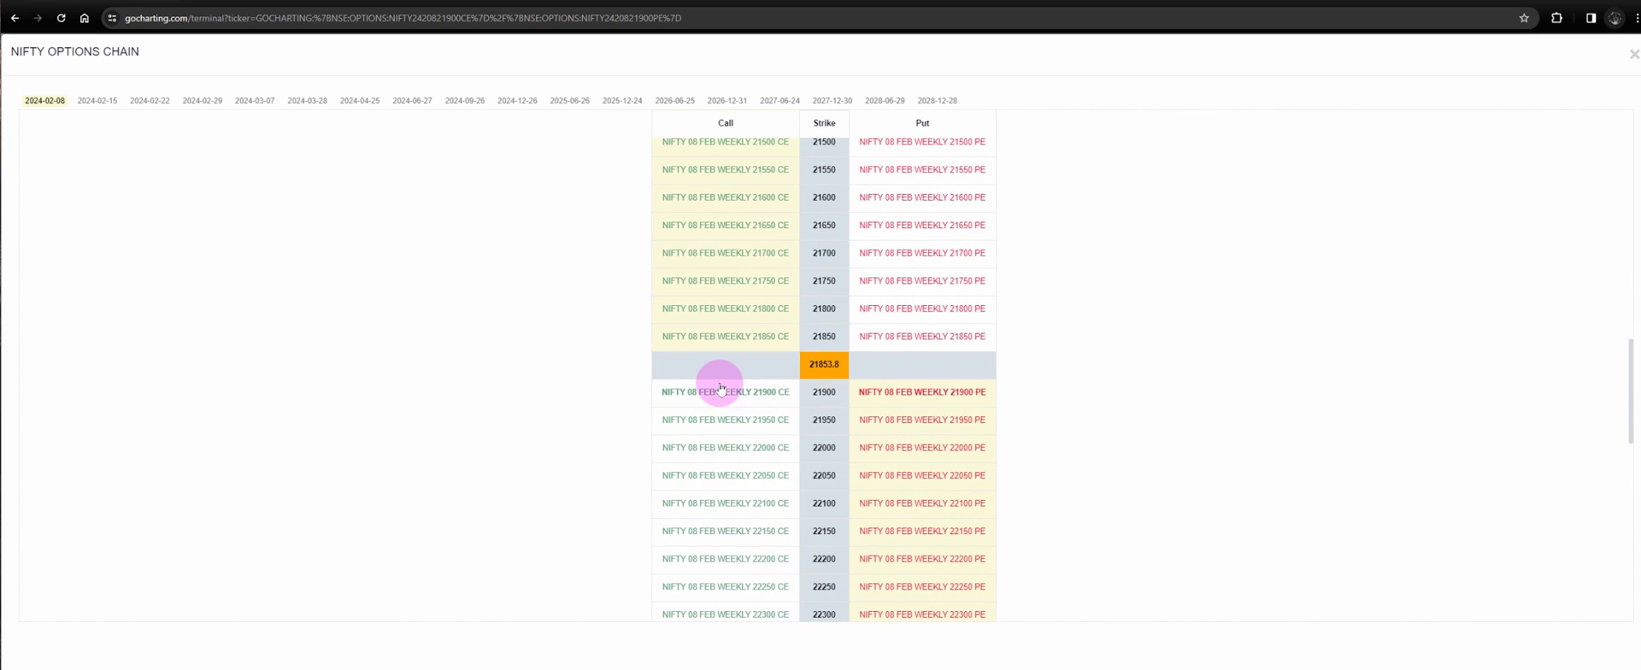
click(724, 392)
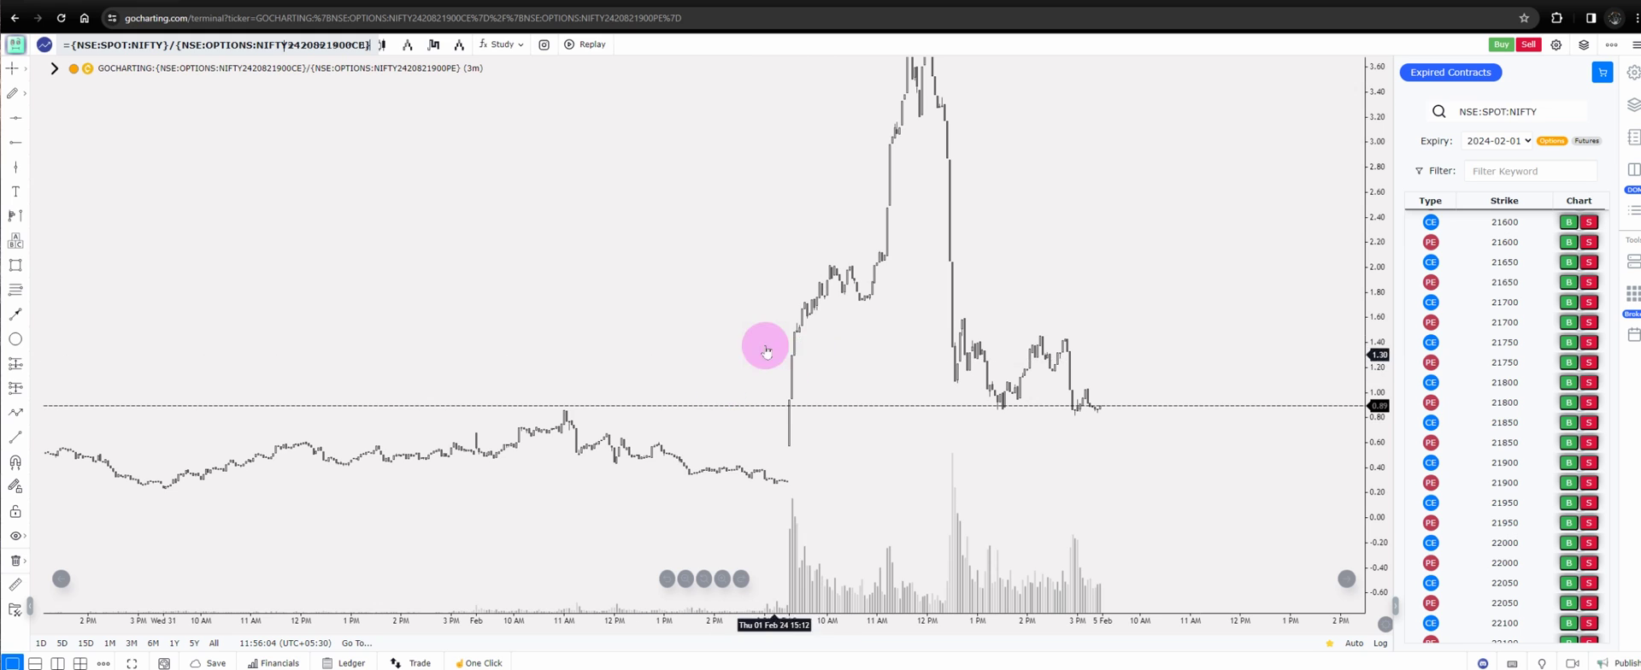